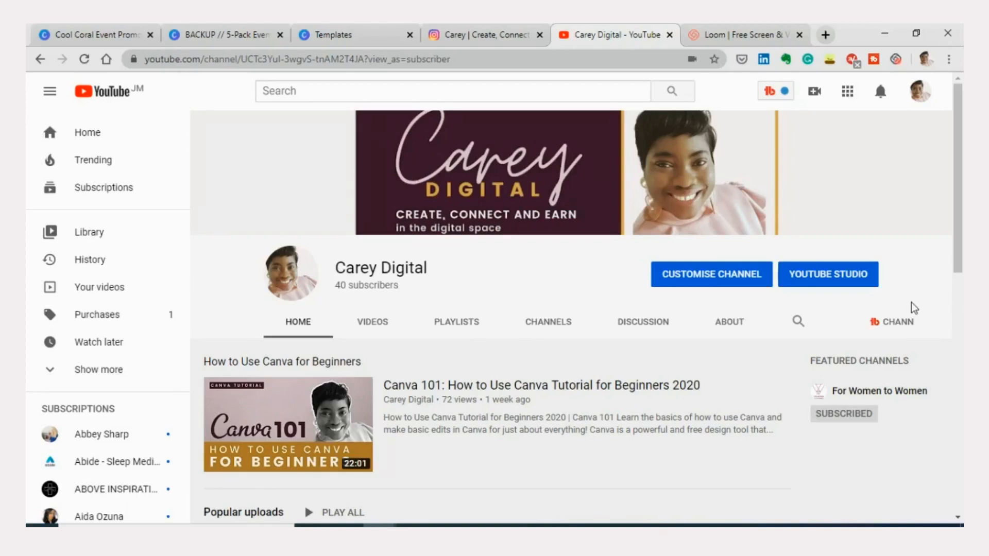
# Switch to the Instagram profile and look over its bio, story highlights and post grid.
pyautogui.click(481, 28)
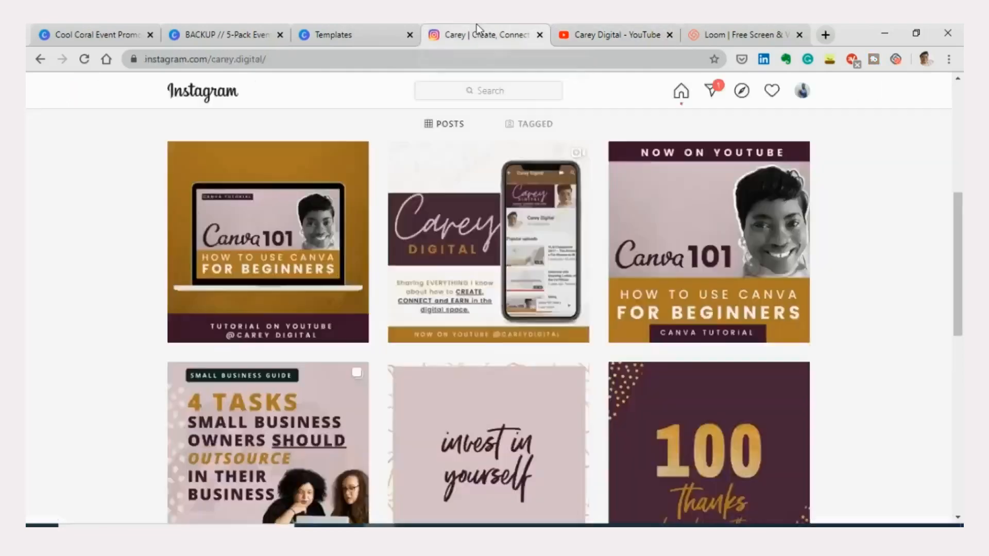
pyautogui.scroll(5, 812, 232)
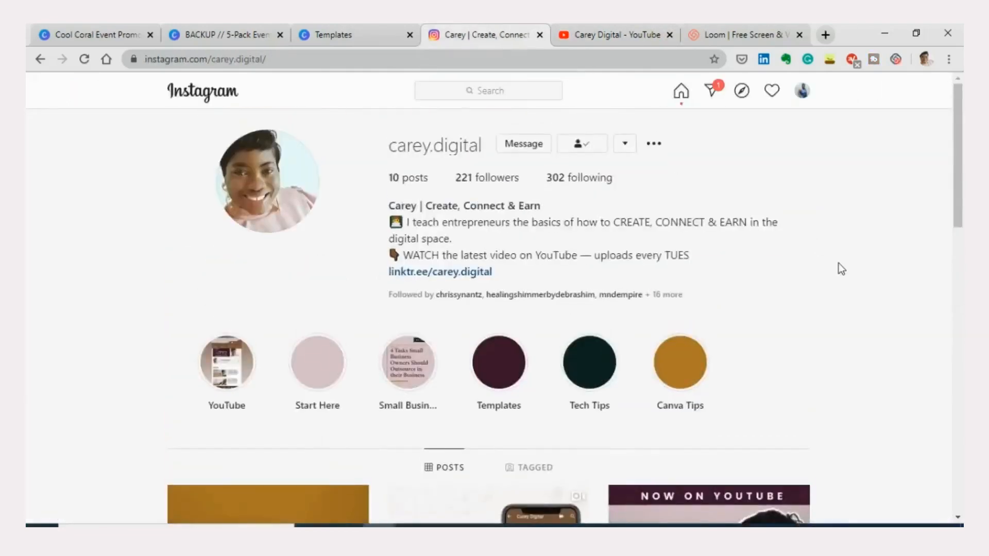
pyautogui.scroll(-4, 836, 245)
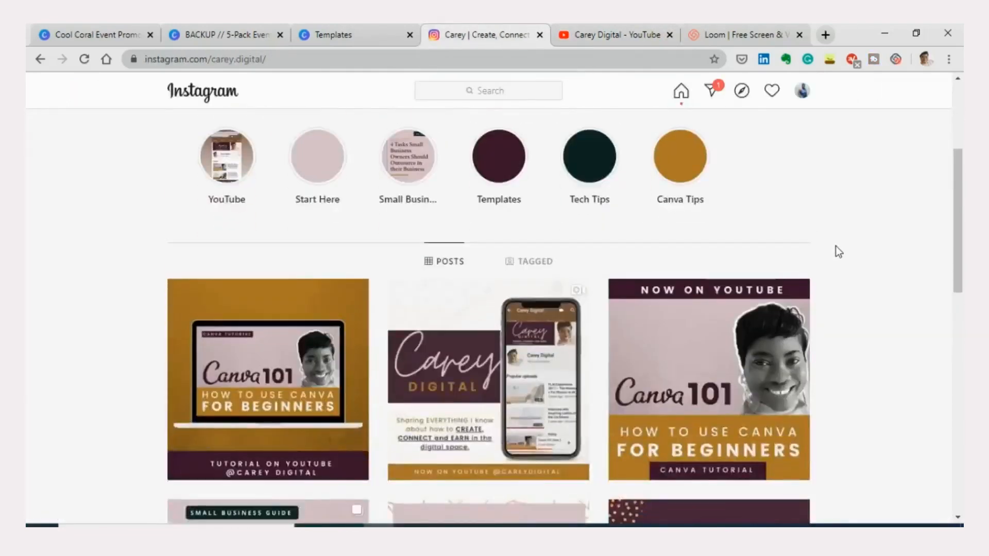
pyautogui.scroll(-4, 834, 252)
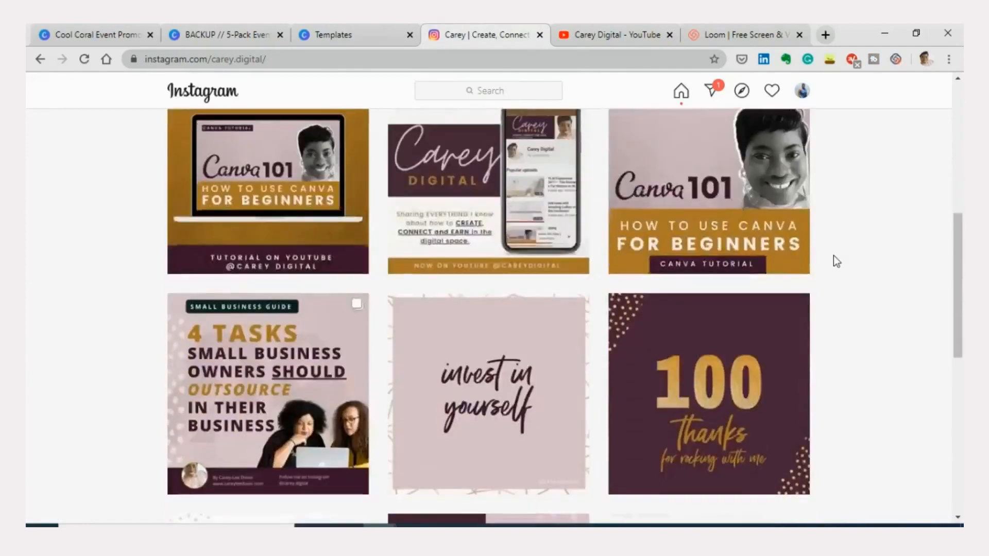
pyautogui.scroll(4, 833, 255)
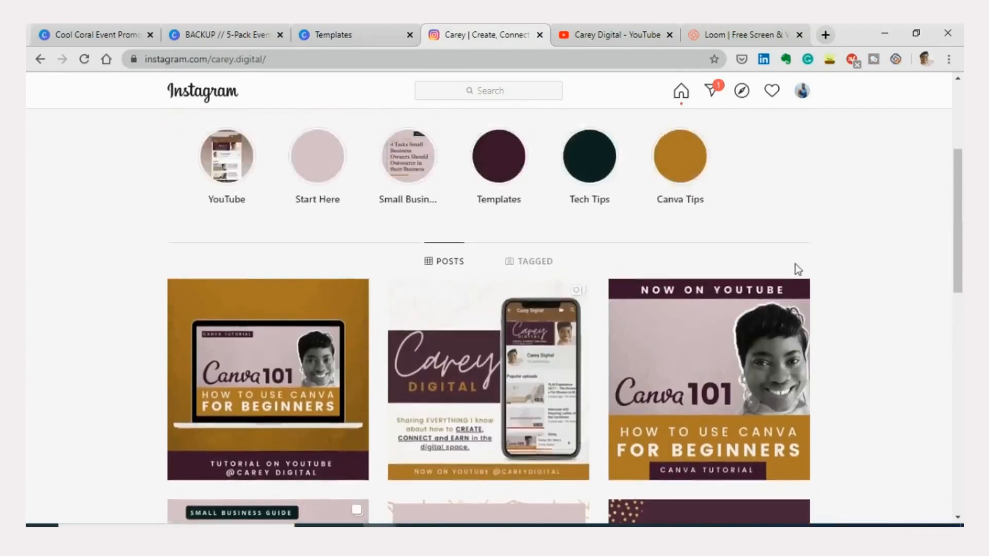
pyautogui.scroll(-3, 795, 264)
# View the phone mockup video post and the "Canva 101" post from the grid, closing each one.
pyautogui.click(549, 256)
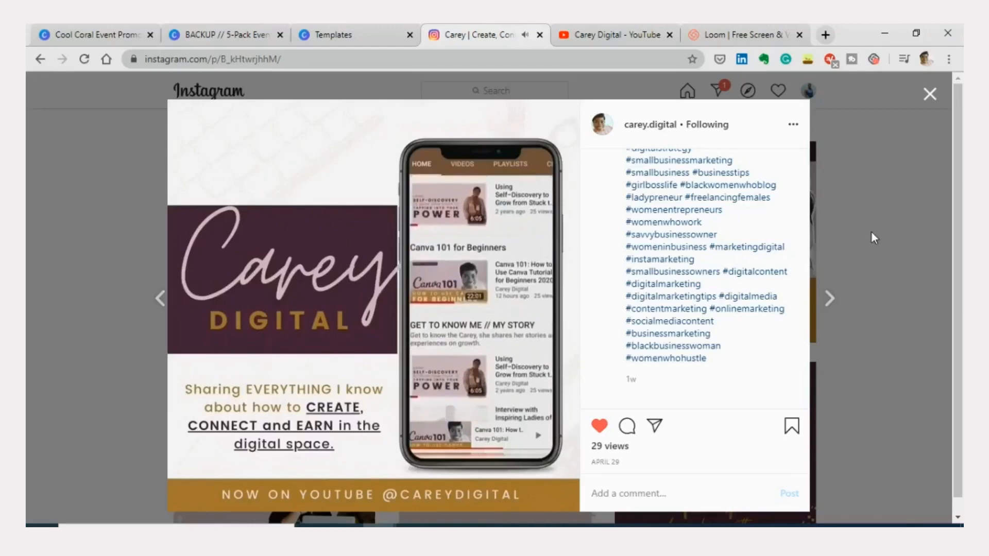
pyautogui.click(830, 244)
pyautogui.click(718, 253)
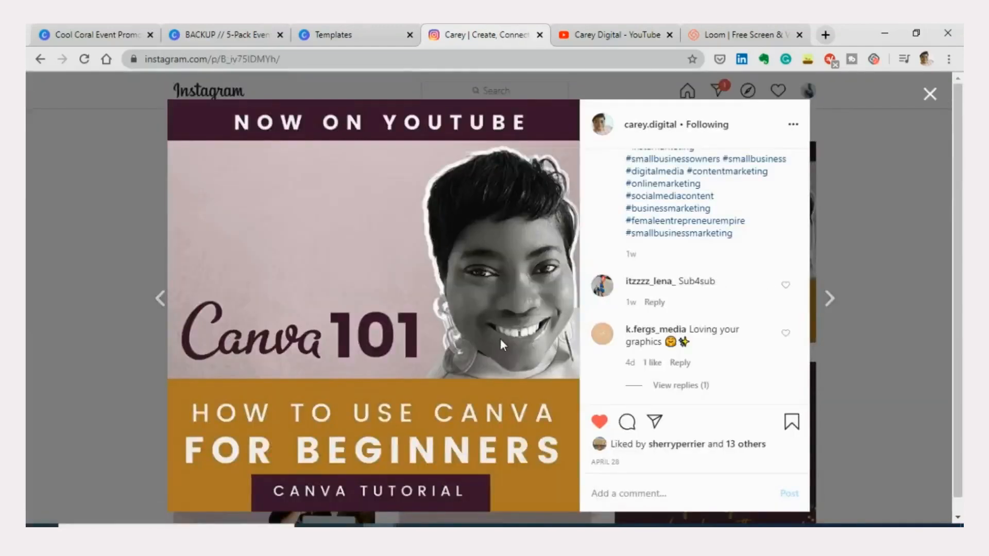
pyautogui.press('Escape')
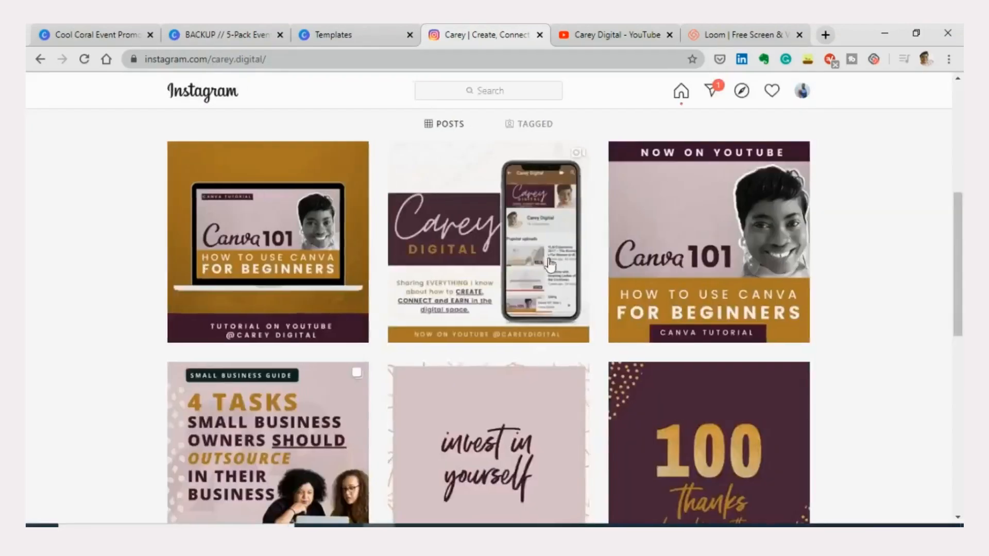
# View the "4 Tasks Small Business Owners Should Outsource" carousel post, advance through several of its slides and close it.
pyautogui.scroll(-4, 315, 286)
pyautogui.click(315, 285)
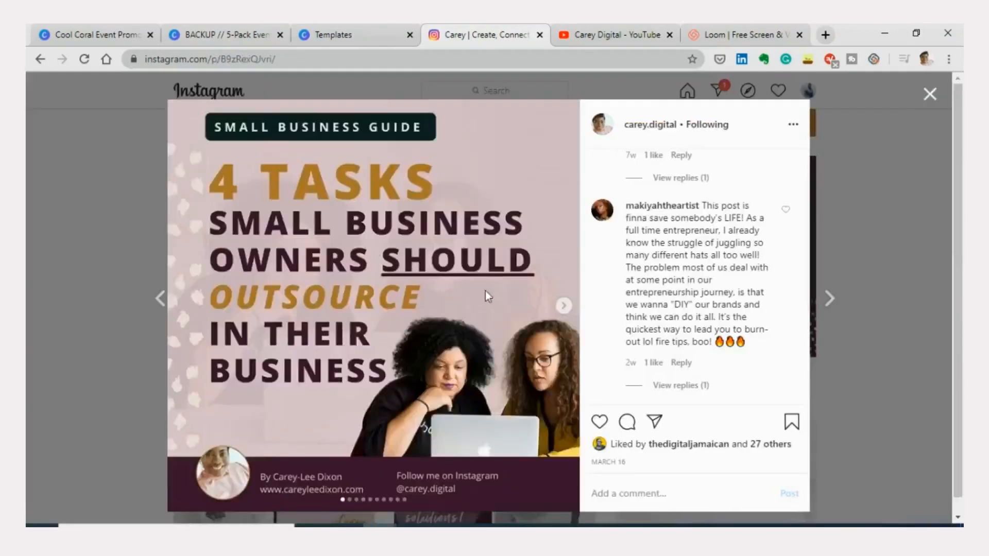
pyautogui.click(563, 306)
pyautogui.click(563, 306)
pyautogui.click(563, 306)
pyautogui.click(831, 246)
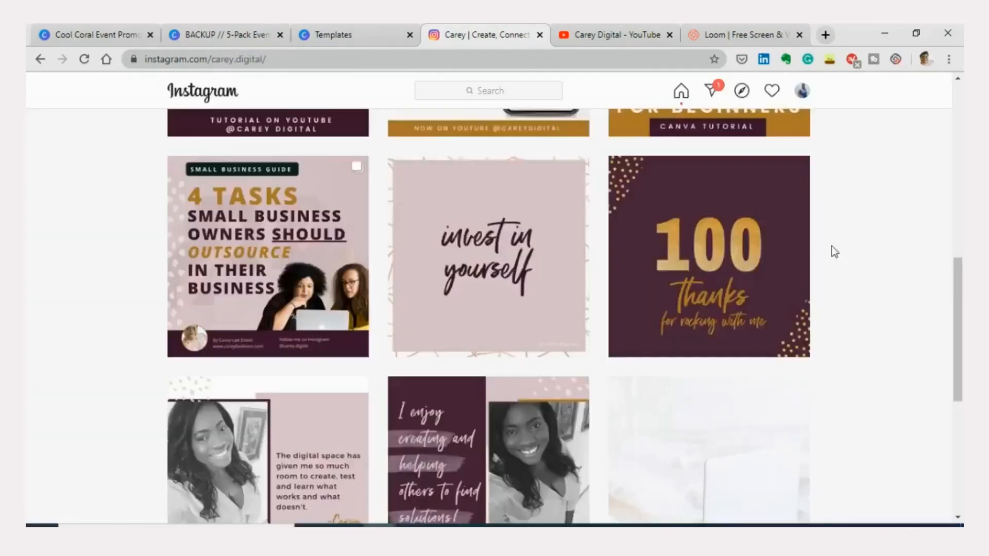
# View the "invest in yourself" quote post, close it and return to the start of the profile.
pyautogui.scroll(-2, 826, 258)
pyautogui.scroll(2, 825, 264)
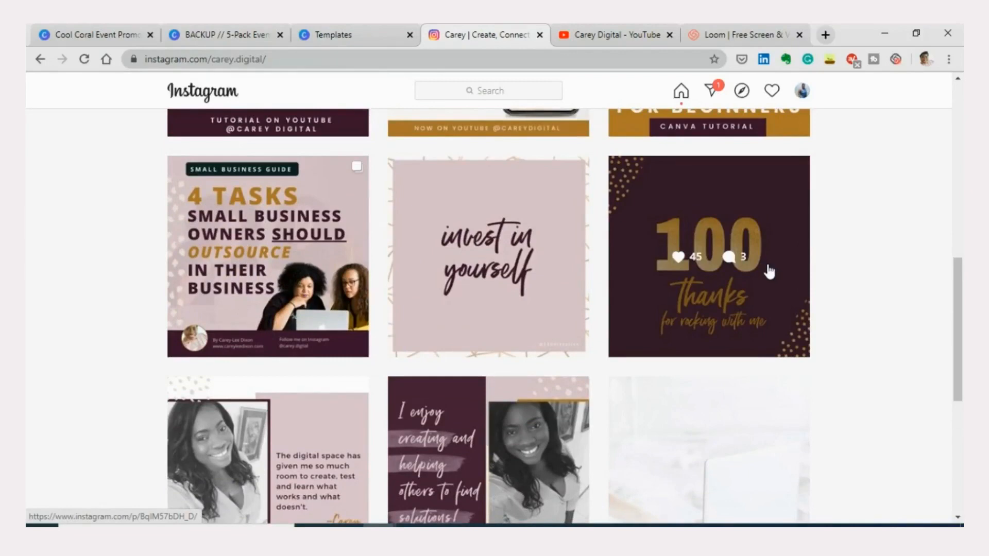
pyautogui.click(518, 241)
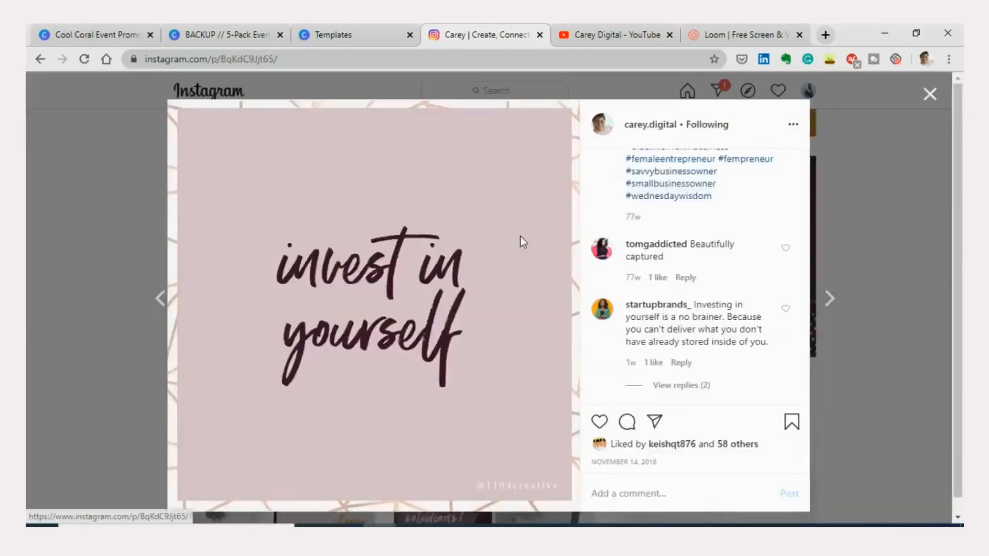
pyautogui.click(870, 214)
pyautogui.scroll(5, 872, 218)
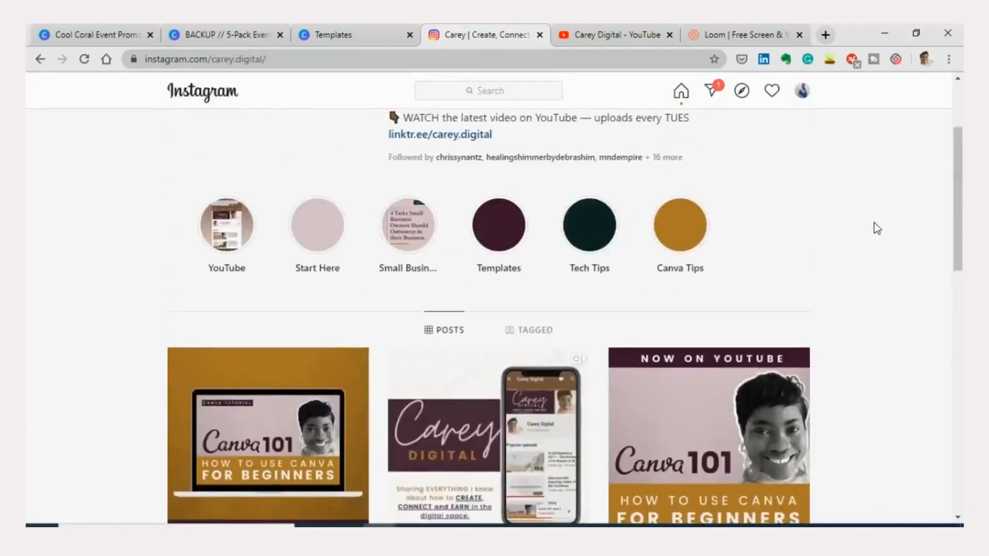
pyautogui.scroll(3, 873, 222)
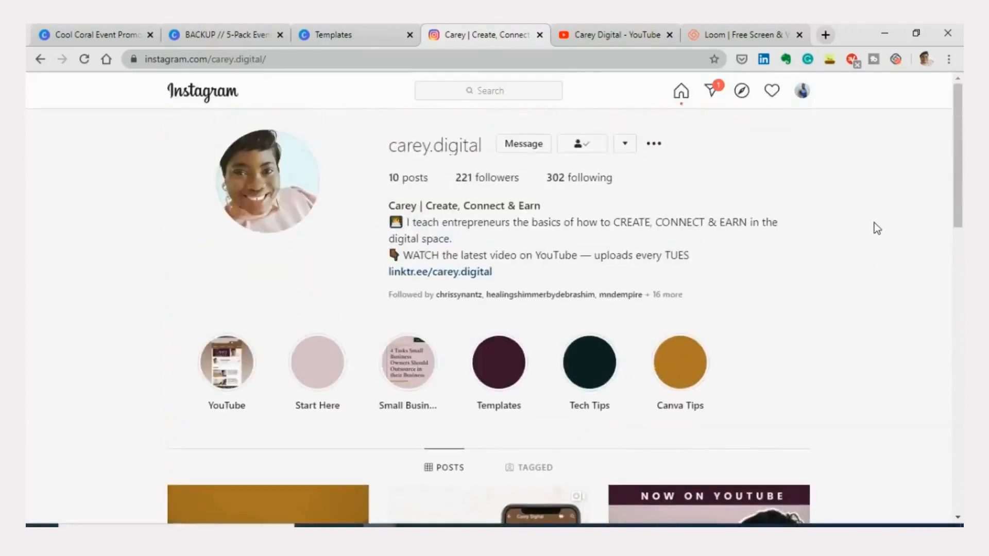
# Switch to Canva's templates page and open the Instagram Posts template category.
pyautogui.click(374, 25)
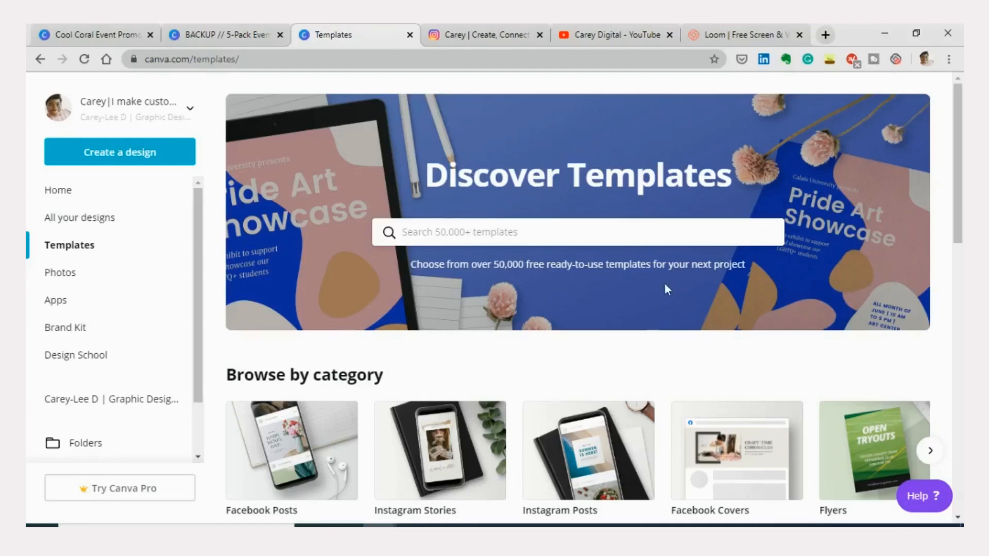
pyautogui.scroll(-3, 711, 247)
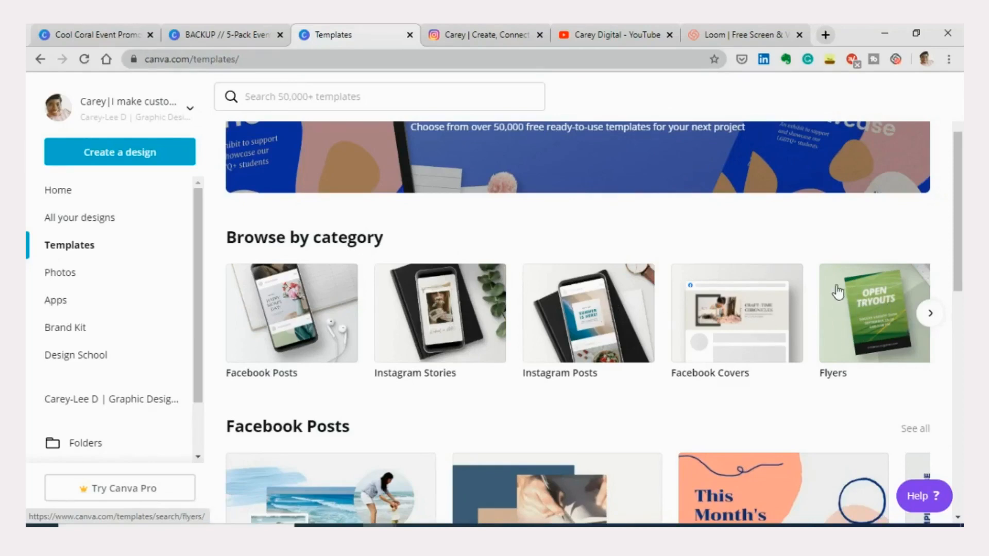
pyautogui.scroll(3, 785, 296)
pyautogui.click(667, 240)
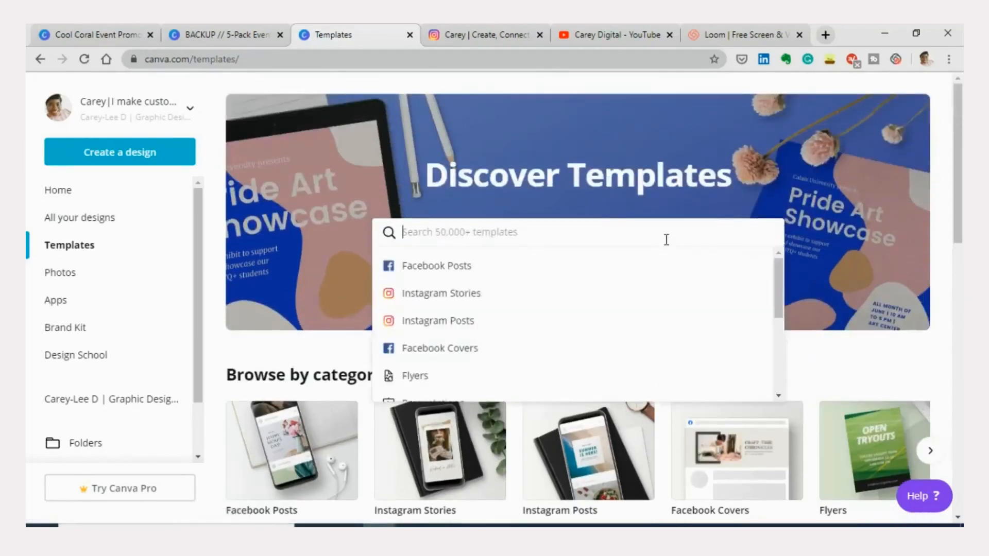
pyautogui.click(874, 274)
pyautogui.scroll(-4, 799, 255)
pyautogui.click(608, 279)
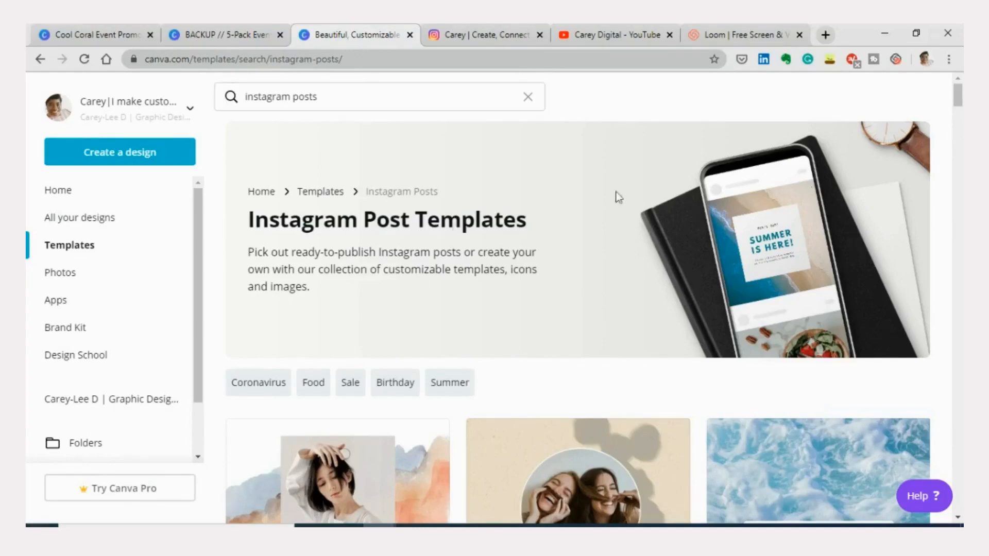
# Browse the Instagram post templates to compare the available styles and layouts.
pyautogui.scroll(-5, 652, 223)
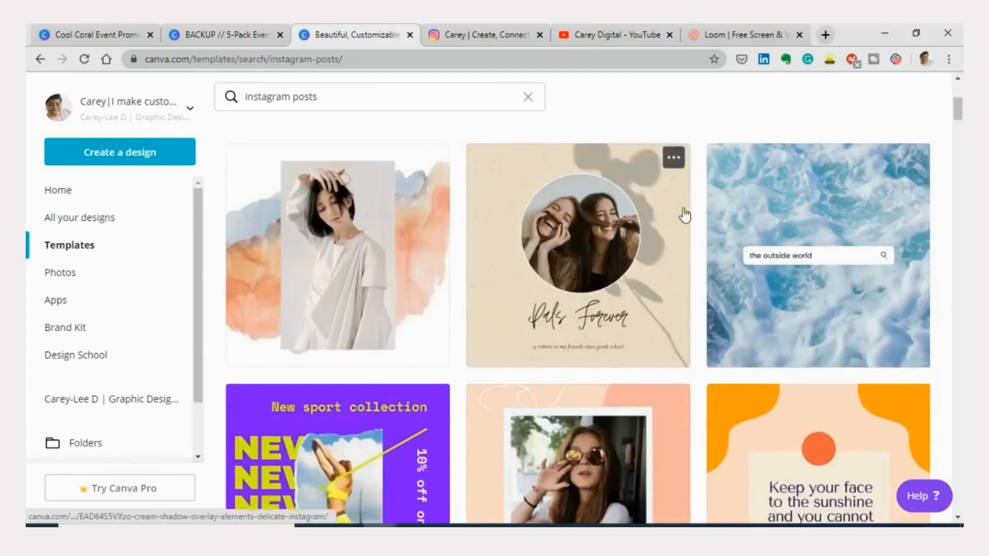
pyautogui.scroll(-7, 799, 214)
pyautogui.scroll(-9, 803, 212)
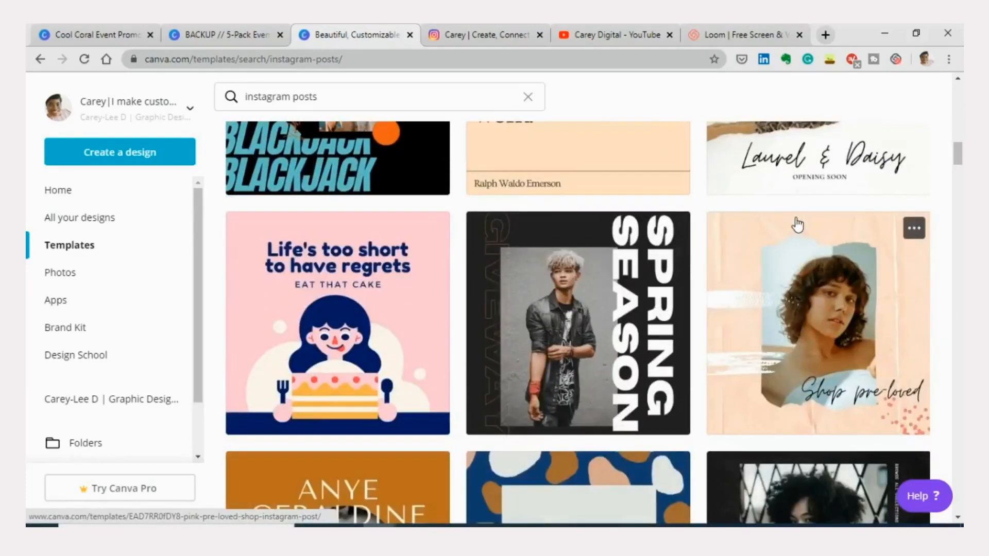
pyautogui.scroll(-4, 797, 222)
pyautogui.scroll(-8, 800, 220)
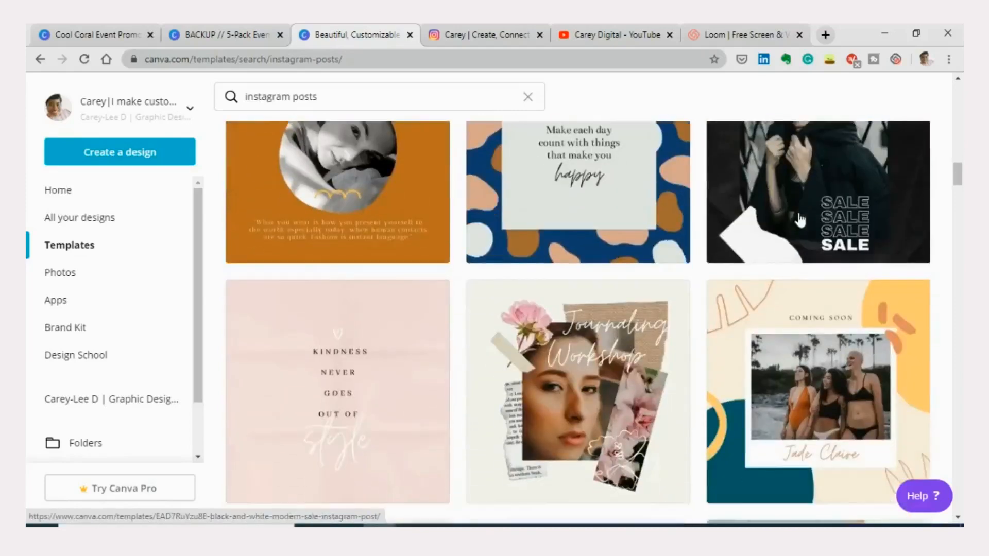
pyautogui.scroll(-5, 765, 270)
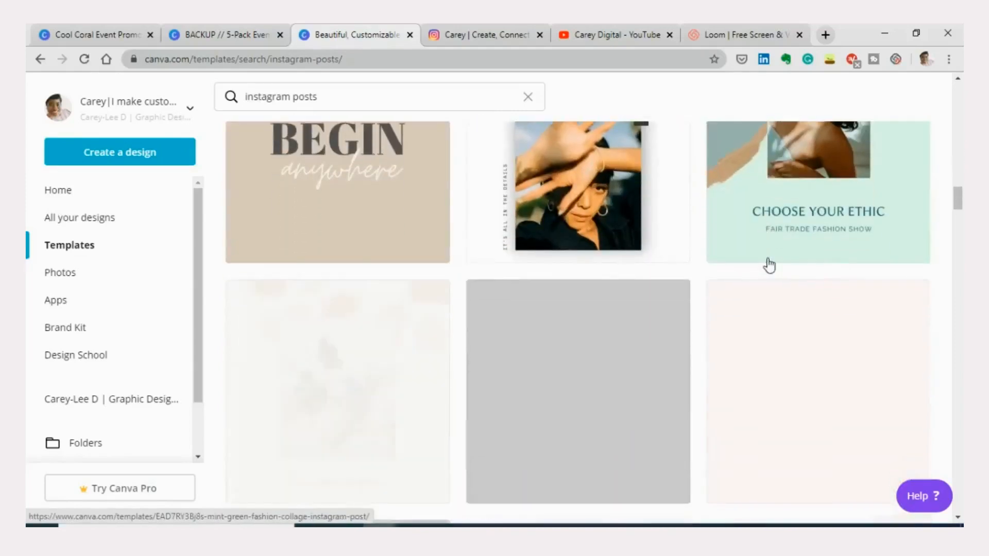
pyautogui.scroll(-3, 766, 271)
pyautogui.scroll(15, 766, 270)
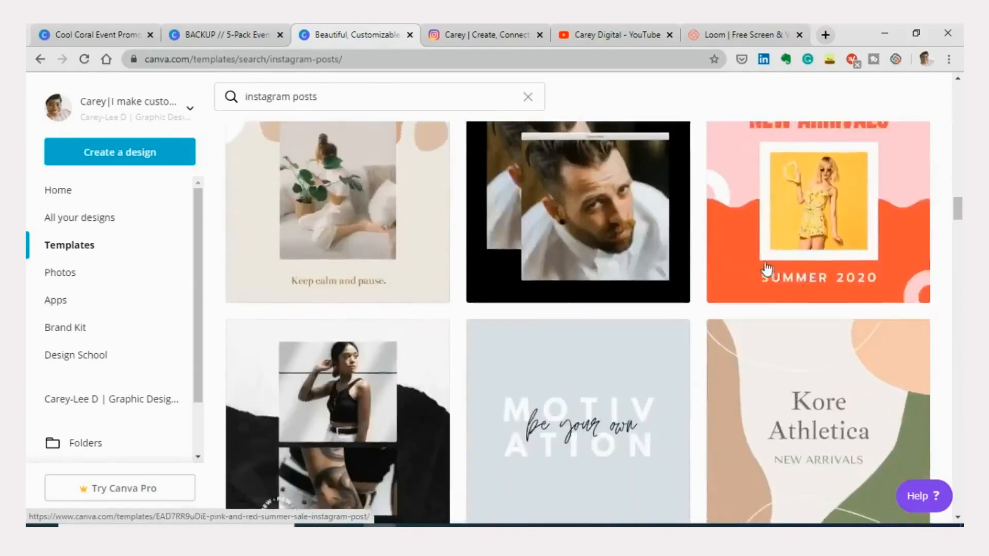
pyautogui.scroll(6, 766, 267)
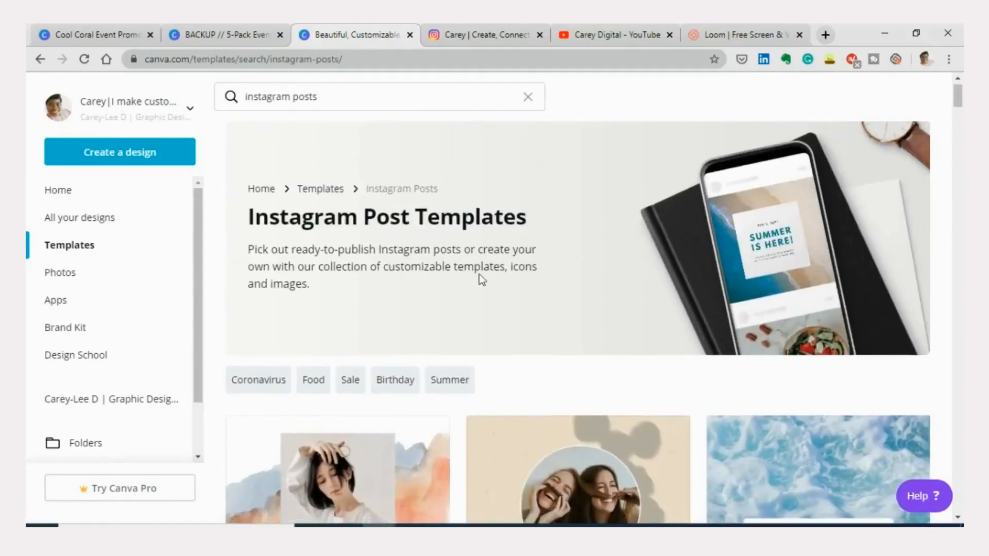
# Find the mint green "Choose Your Ethic" fashion collage among the Instagram post templates and open its details.
pyautogui.scroll(-10, 479, 274)
pyautogui.scroll(-8, 593, 254)
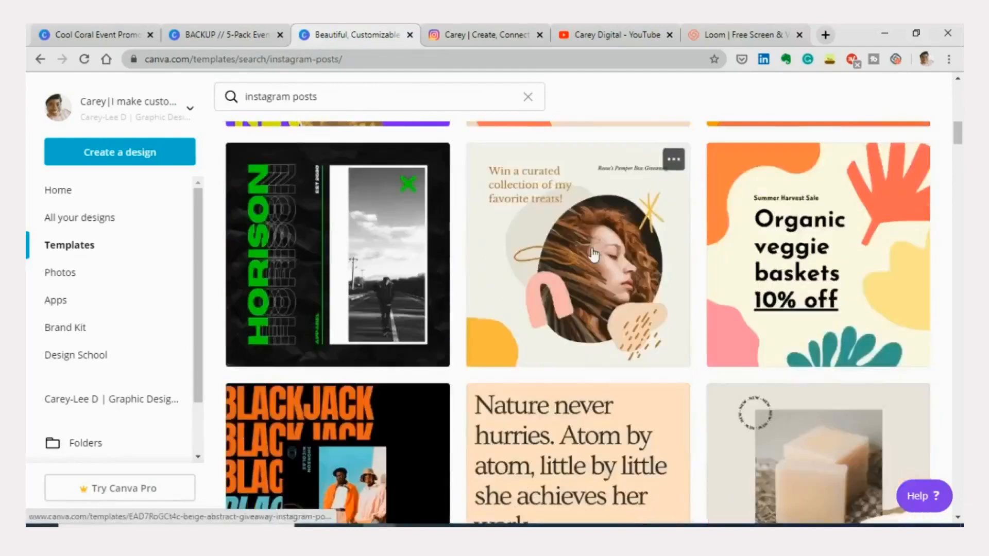
pyautogui.scroll(5, 592, 250)
pyautogui.scroll(-18, 592, 260)
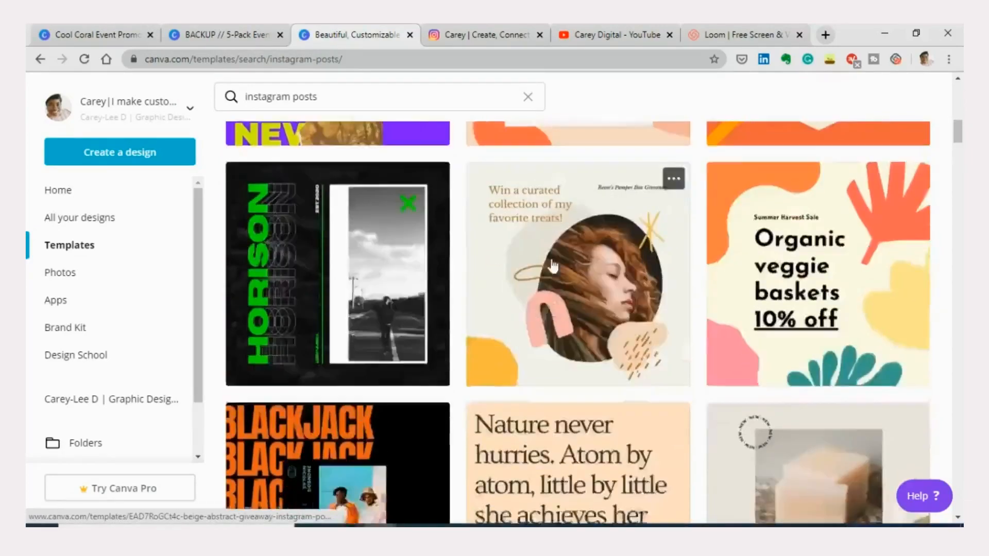
pyautogui.scroll(-9, 542, 267)
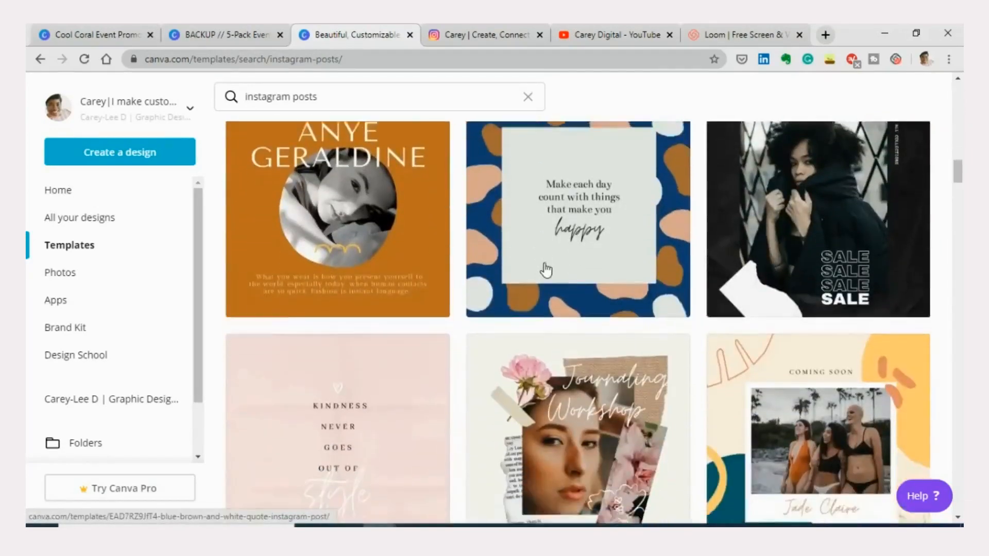
pyautogui.scroll(-2, 607, 260)
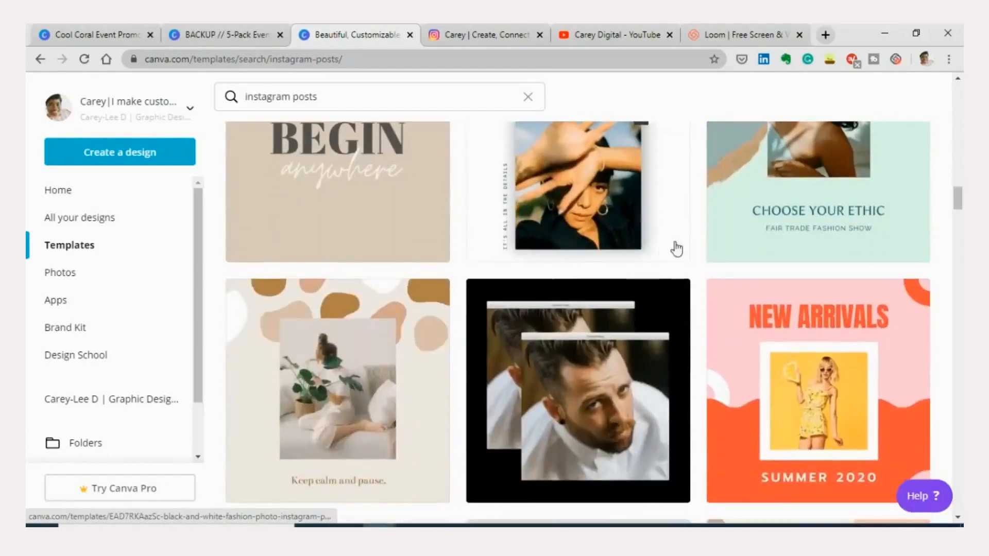
pyautogui.scroll(3, 711, 257)
pyautogui.click(779, 256)
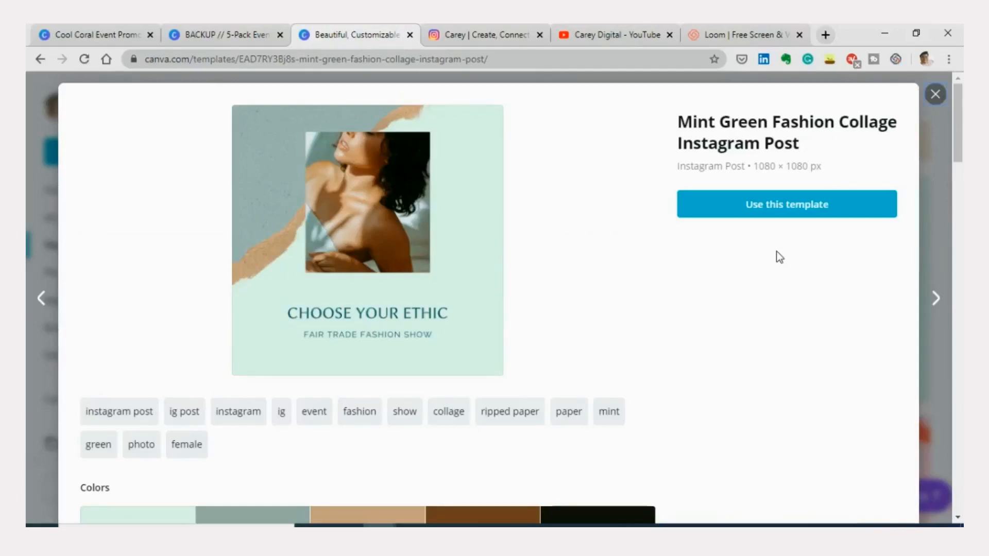
# Examine the mint green template's tags, colors, fonts, graphics, photos and the similar templates suggested for it.
pyautogui.scroll(-1, 770, 278)
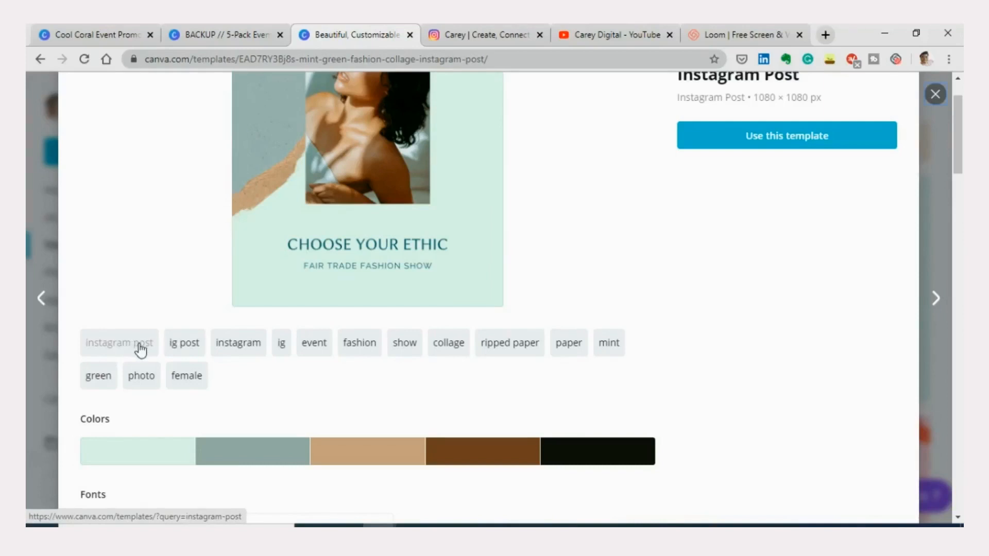
pyautogui.scroll(-2, 625, 271)
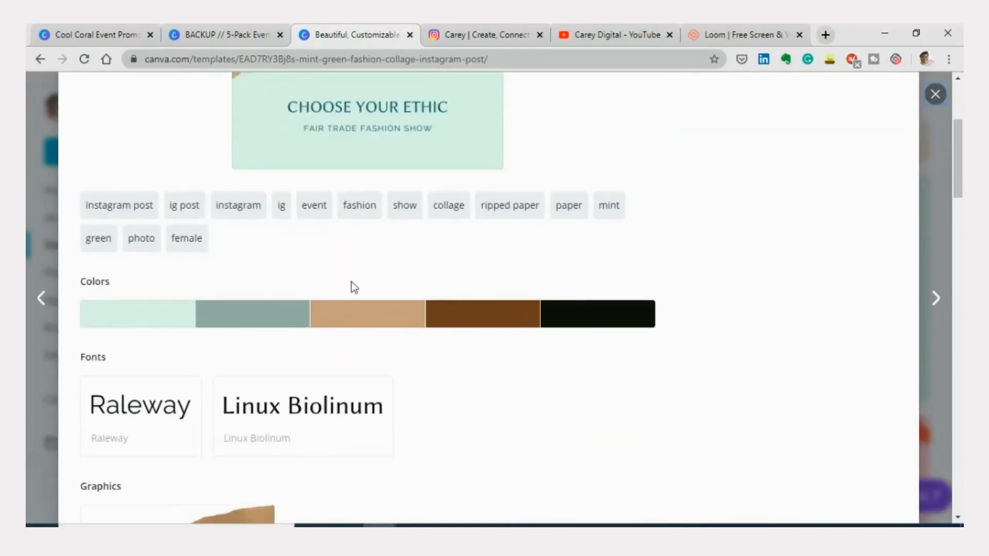
pyautogui.scroll(-2, 353, 282)
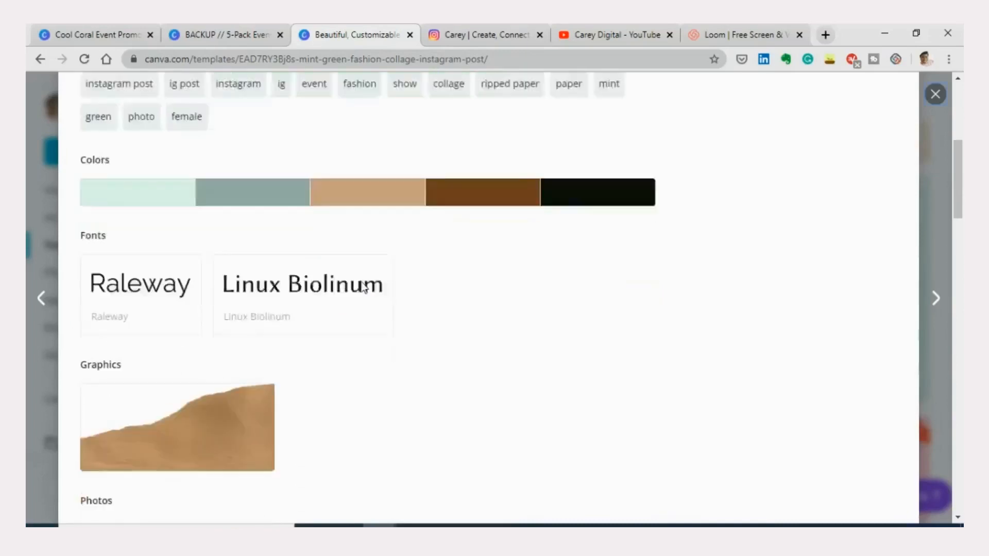
pyautogui.scroll(-2, 493, 286)
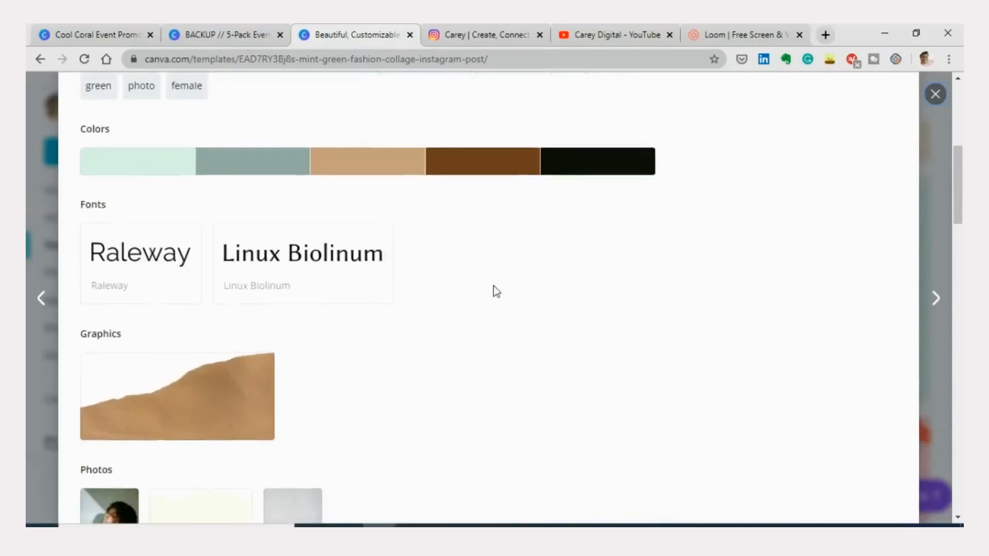
pyautogui.scroll(-3, 309, 364)
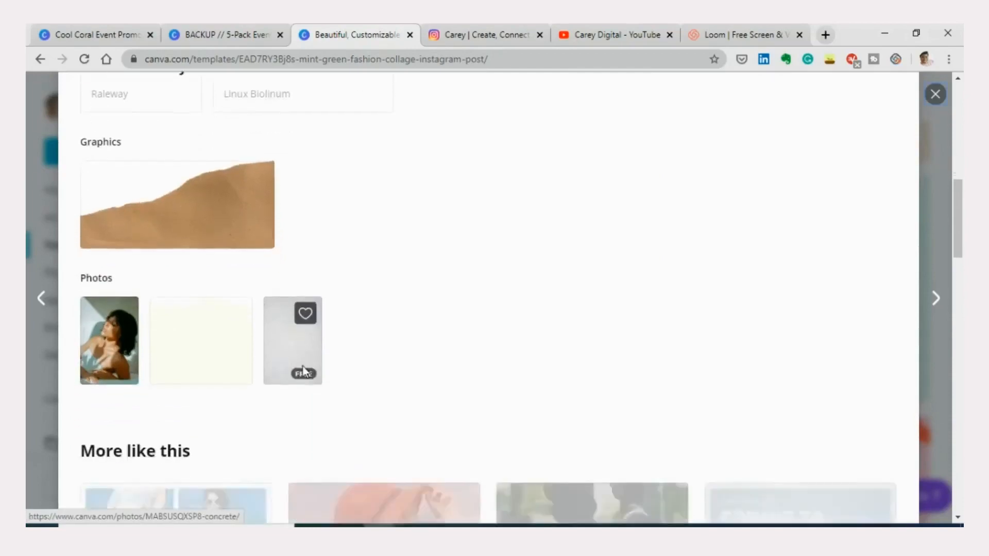
pyautogui.scroll(-4, 310, 364)
pyautogui.scroll(2, 450, 287)
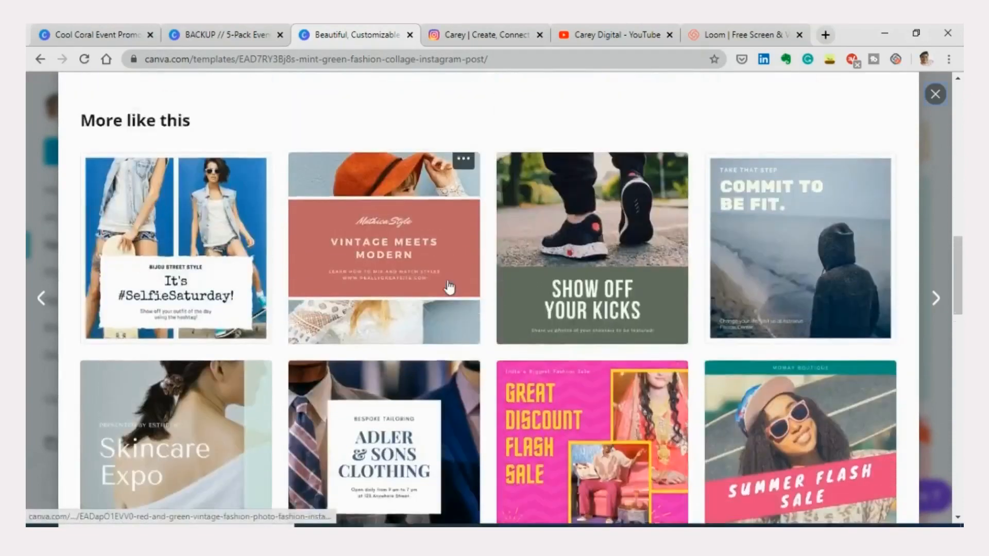
# Open the Mint Green Fashion Collage Instagram Post template for editing.
pyautogui.scroll(8, 808, 292)
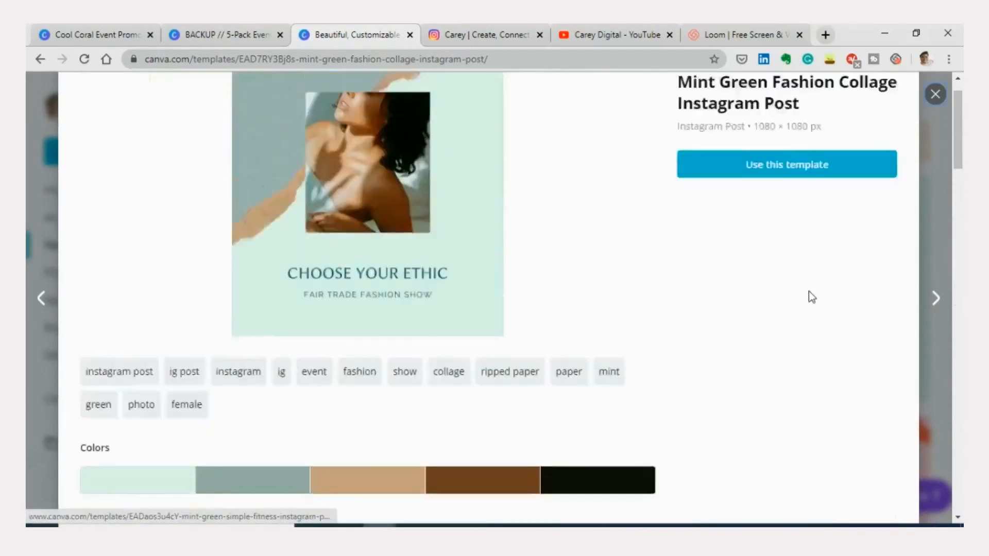
pyautogui.click(783, 216)
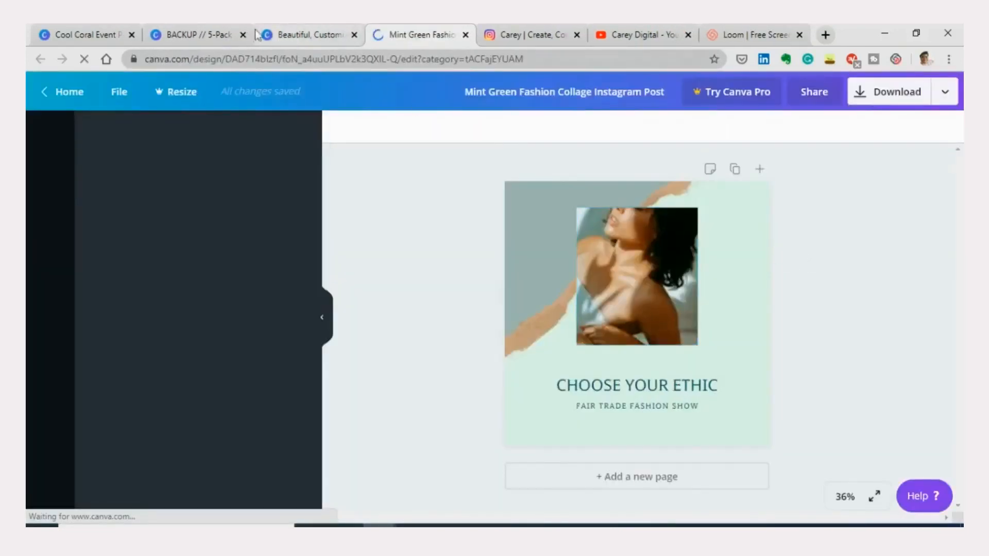
# Examine the pages of the 5-Pack Event Flyer Design to compare its layouts, colors and fonts.
pyautogui.click(196, 34)
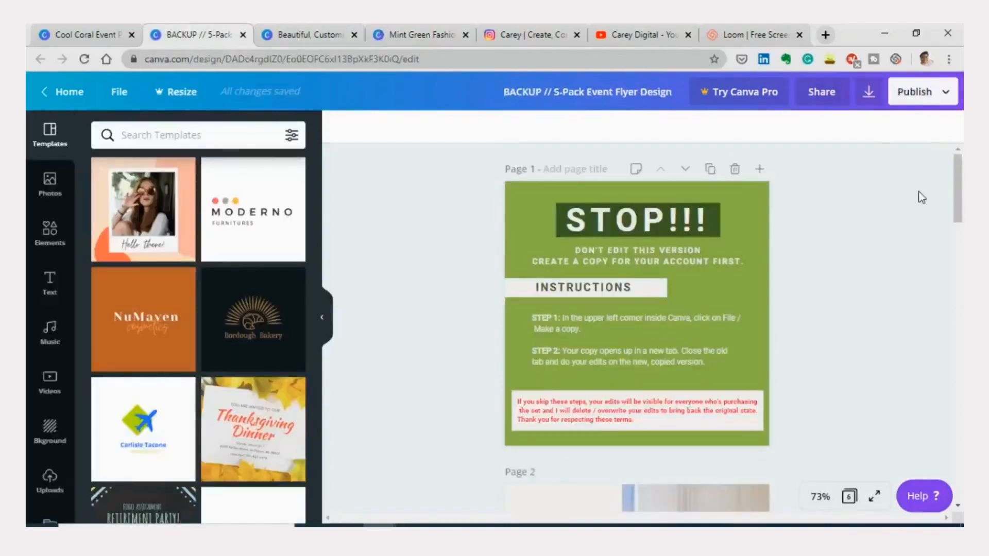
pyautogui.scroll(-10, 916, 195)
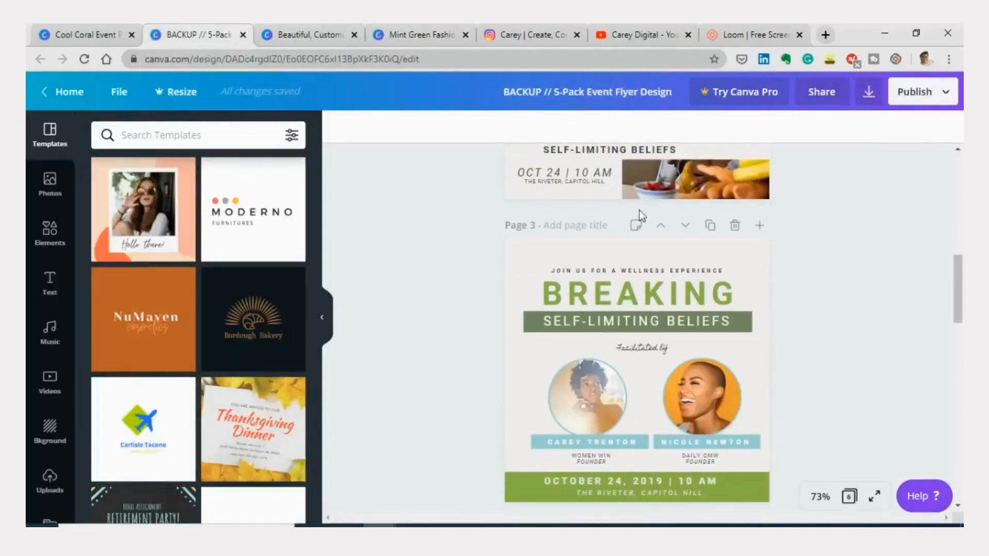
pyautogui.click(324, 322)
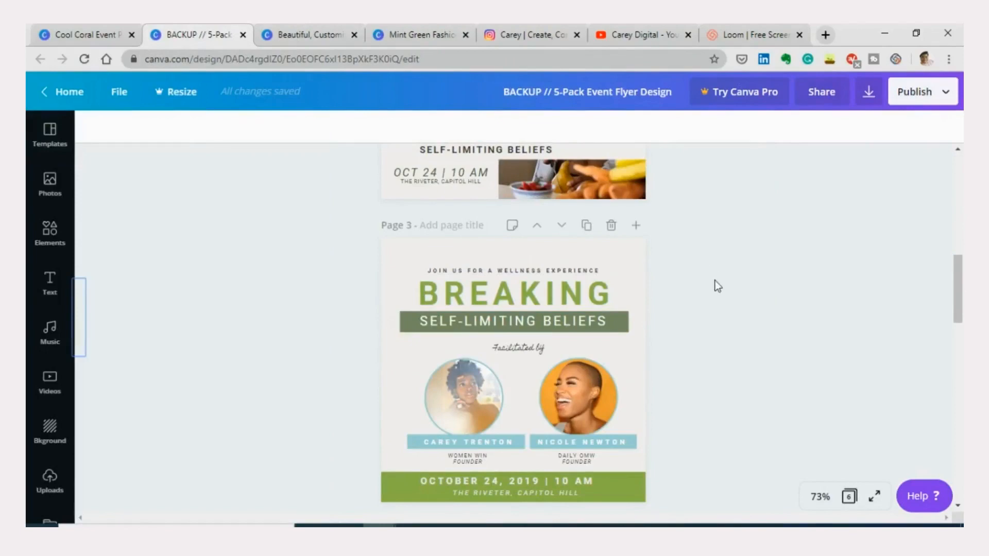
pyautogui.scroll(-4, 715, 280)
pyautogui.scroll(6, 672, 224)
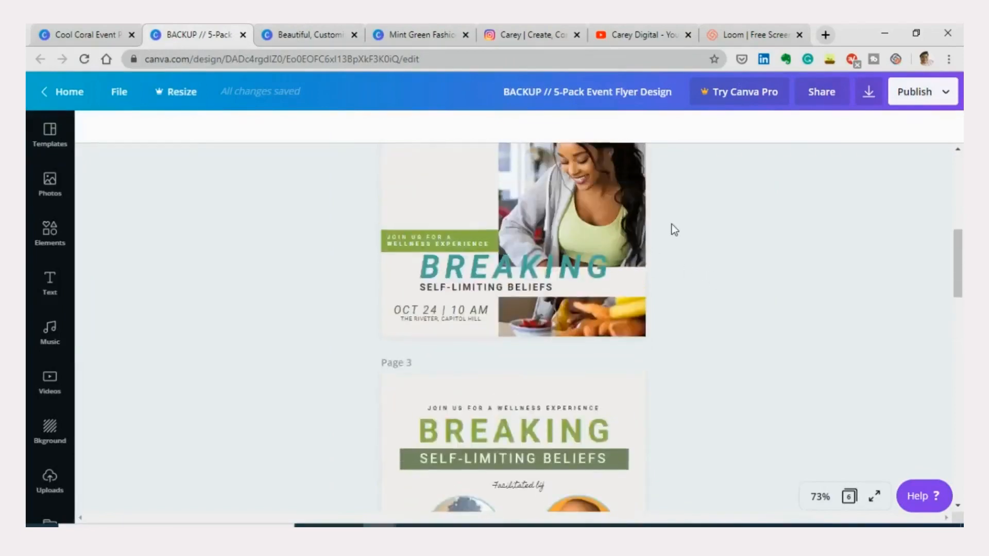
pyautogui.scroll(-15, 650, 201)
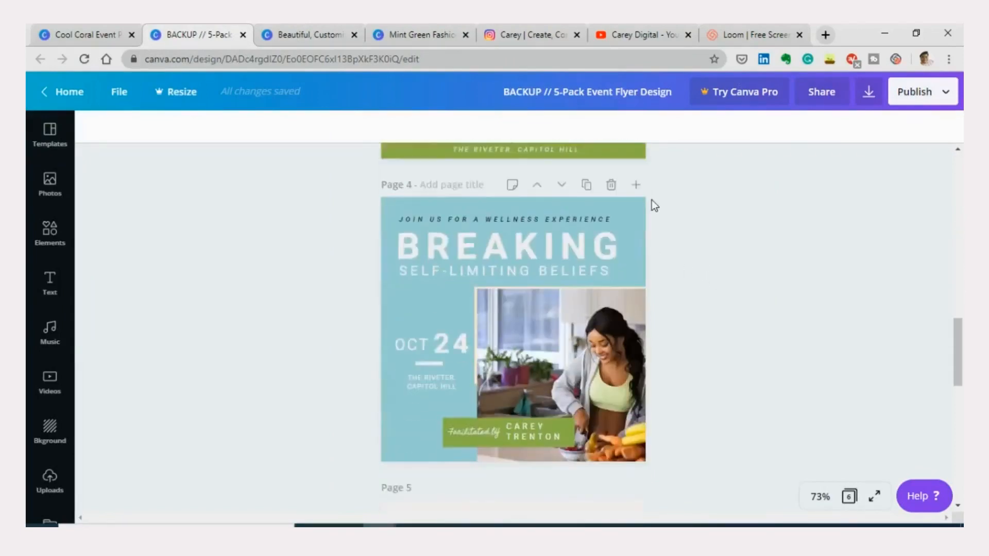
pyautogui.scroll(-2, 651, 203)
pyautogui.scroll(20, 650, 204)
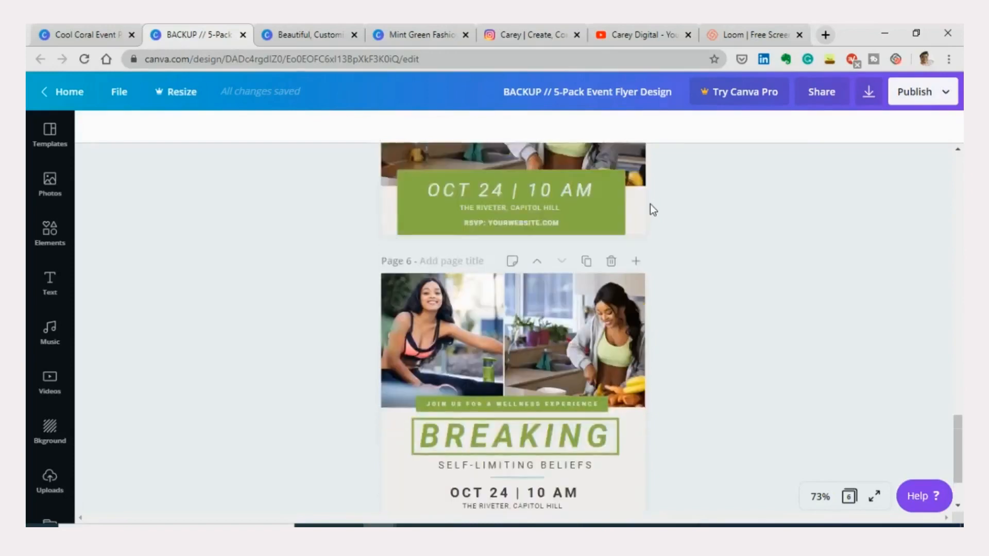
# Examine the pages of the Cool Coral Event Promo Instagram post design, through to the quote page.
pyautogui.click(81, 34)
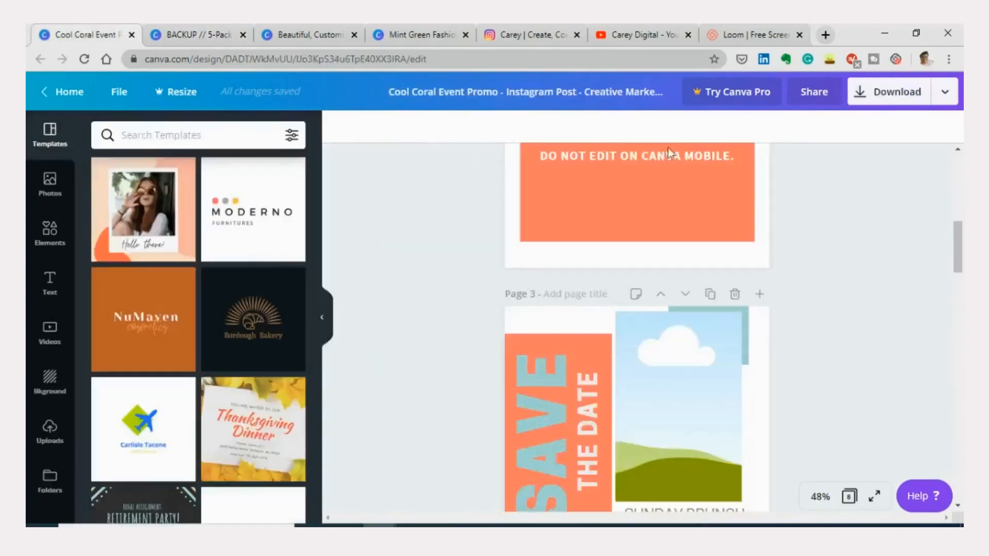
pyautogui.scroll(-5, 825, 210)
pyautogui.click(321, 317)
pyautogui.scroll(6, 729, 226)
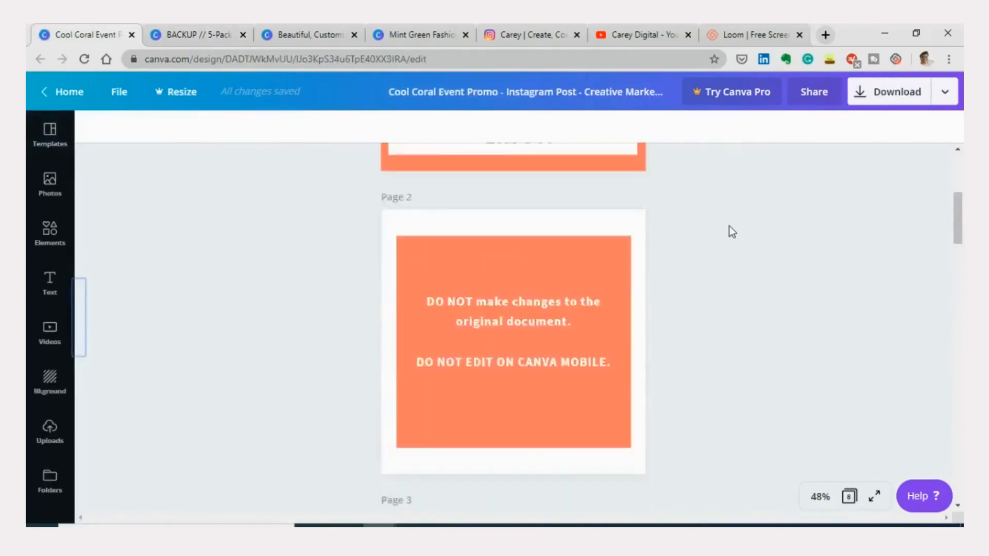
pyautogui.scroll(-12, 718, 225)
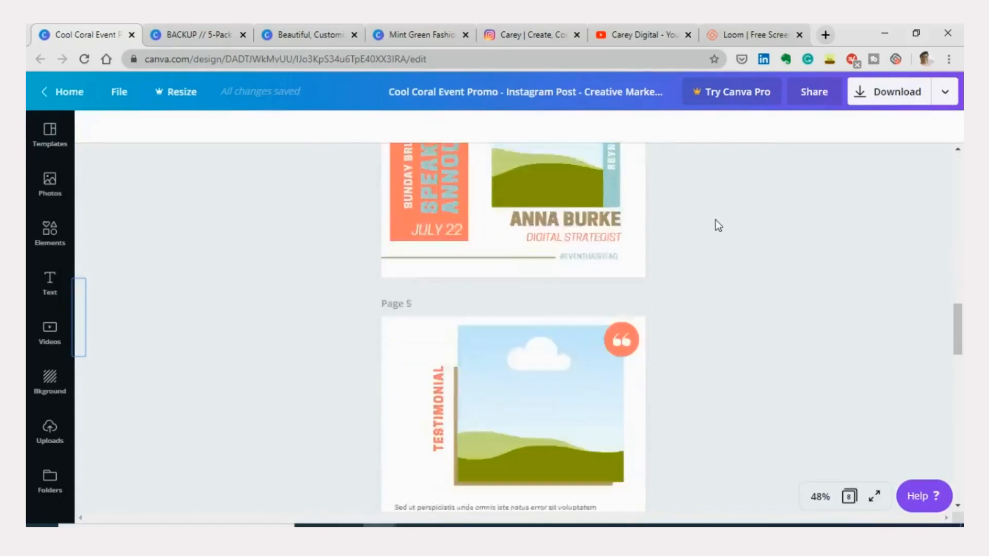
pyautogui.scroll(-7, 713, 227)
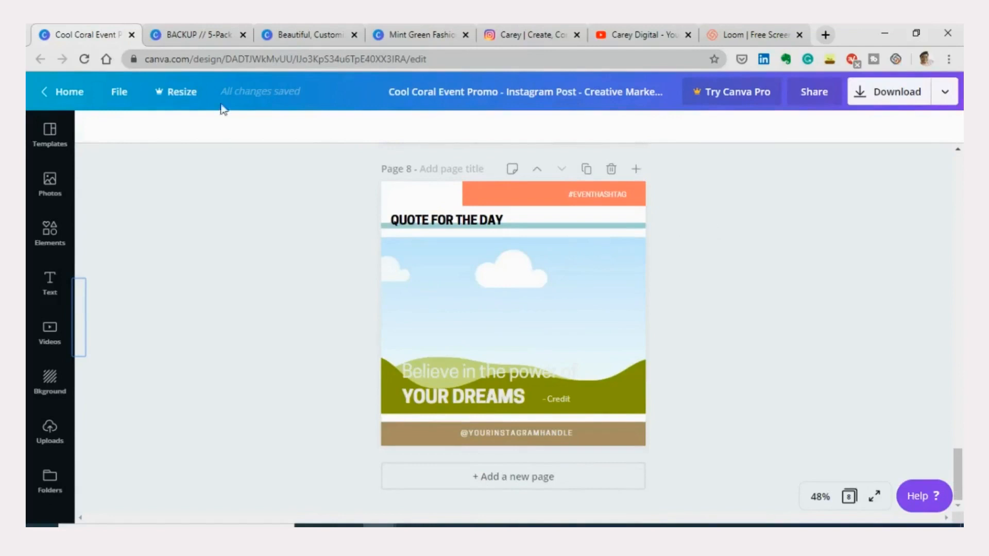
# Close the Cool Coral and 5-Pack example designs and switch to the Mint Green Fashion Collage design.
pyautogui.click(131, 35)
pyautogui.click(131, 35)
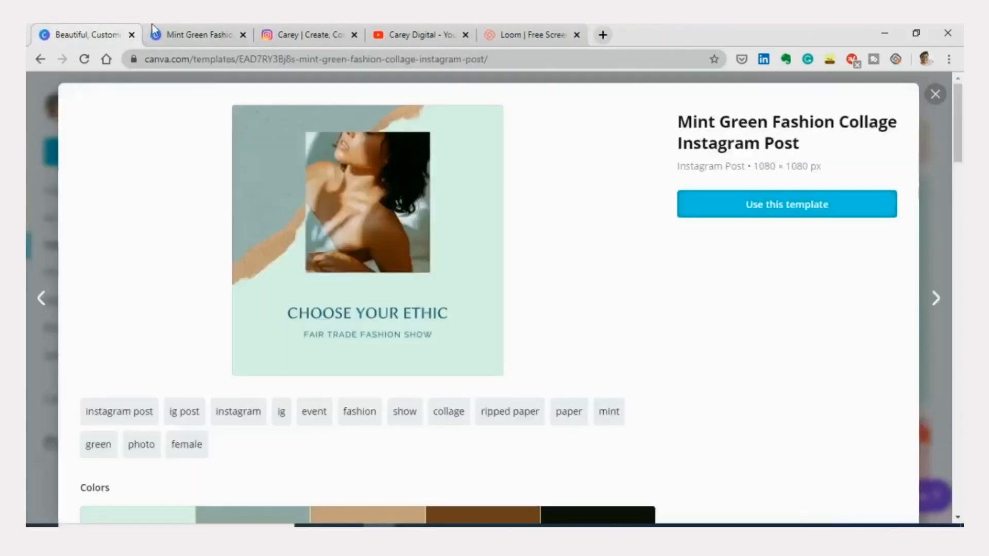
pyautogui.click(206, 33)
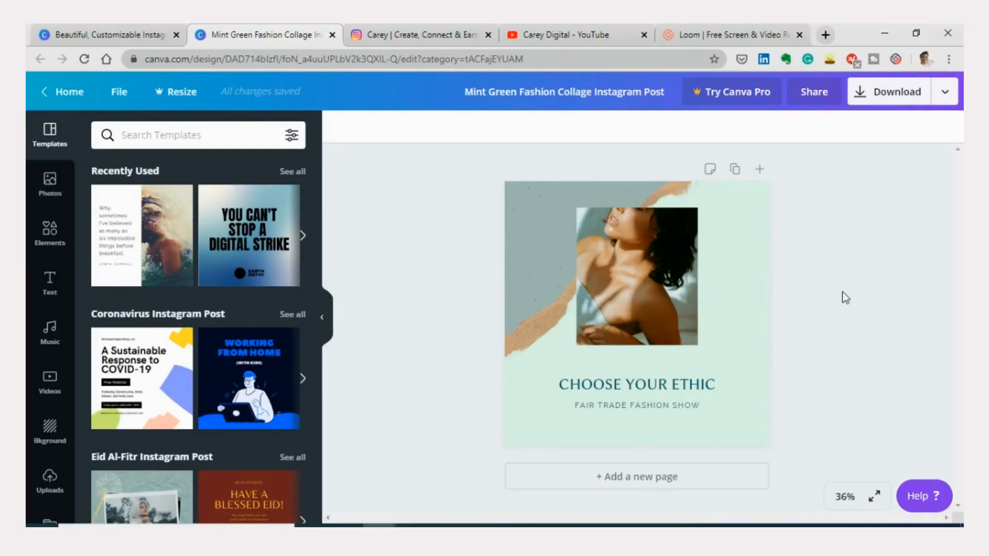
pyautogui.click(553, 218)
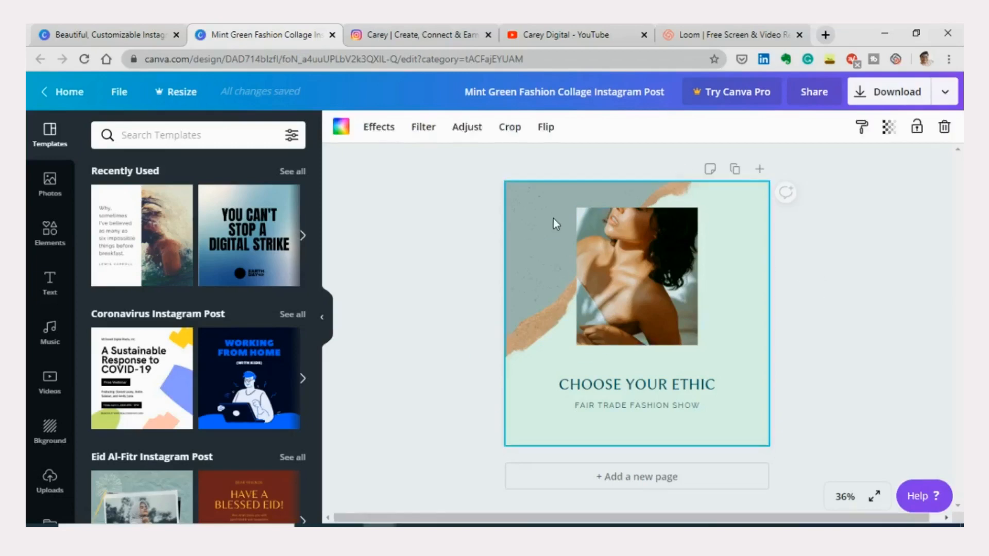
pyautogui.click(640, 391)
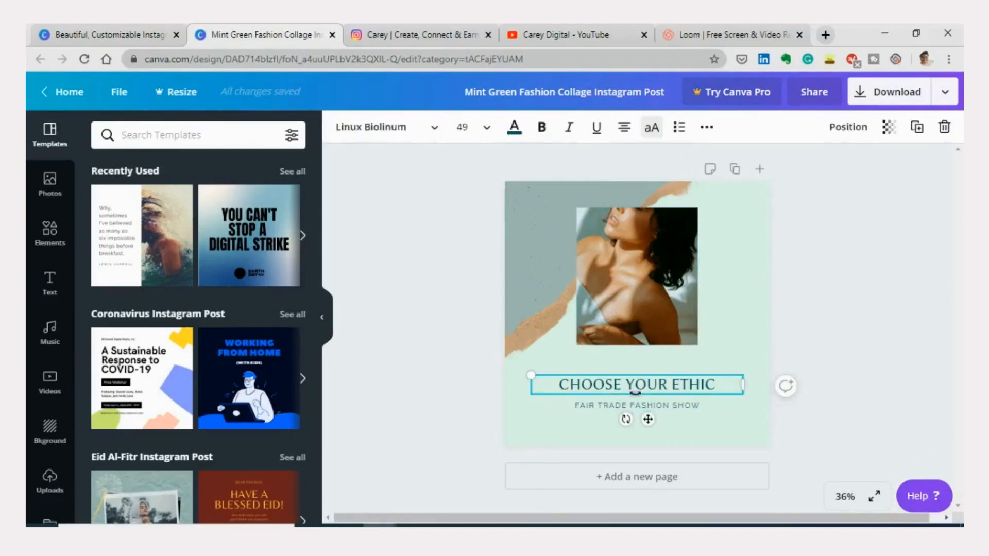
pyautogui.click(886, 350)
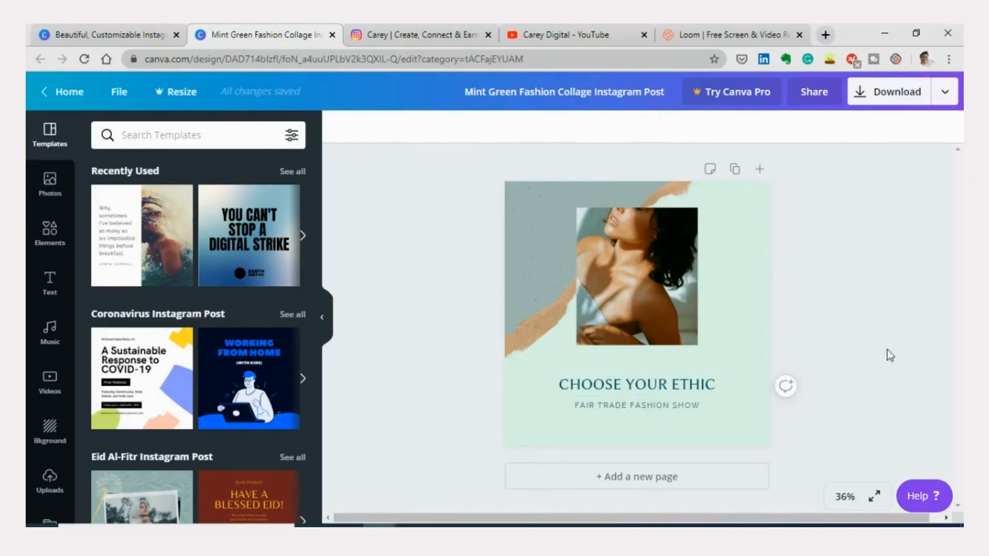
# Replace the heading "CHOOSE YOUR ETHIC" with "CANVA TUTORIAL".
pyautogui.click(715, 391)
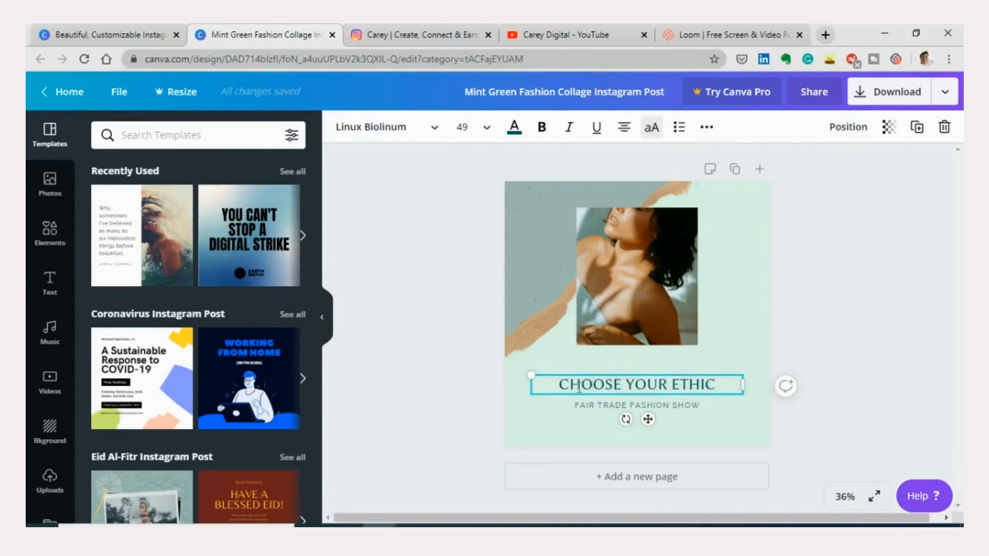
pyautogui.moveTo(550, 384); pyautogui.dragTo(721, 384)
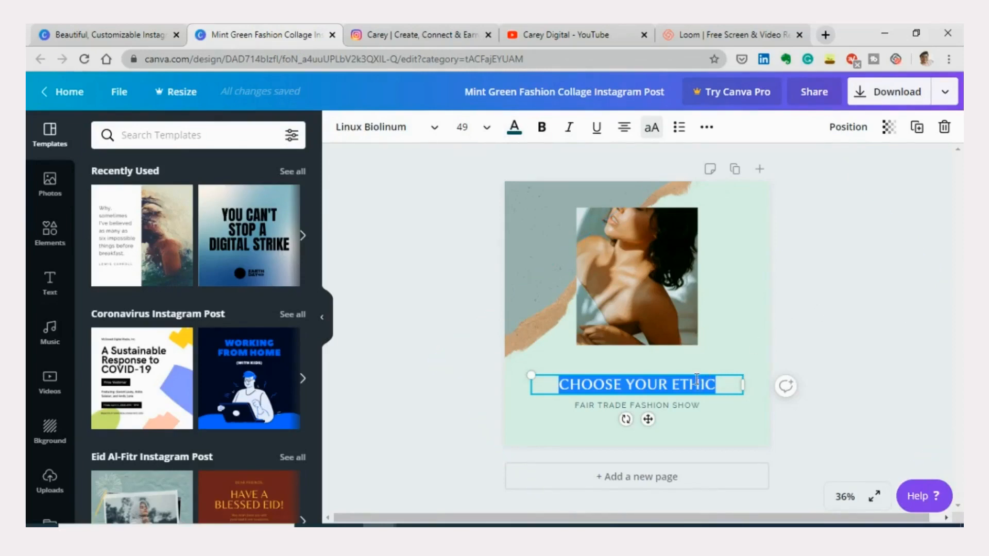
pyautogui.write('CANVA')
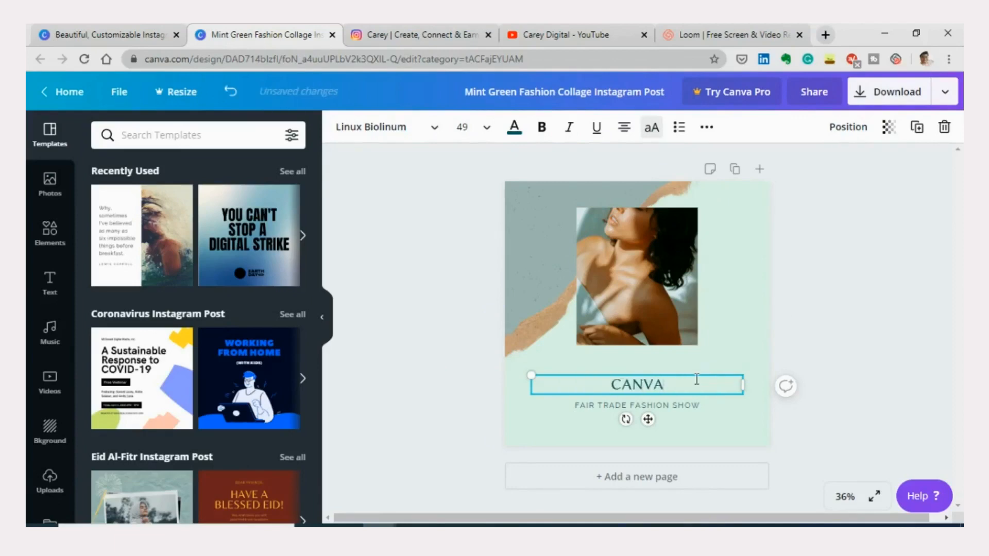
pyautogui.write(' TUR')
pyautogui.press('BackSpace')
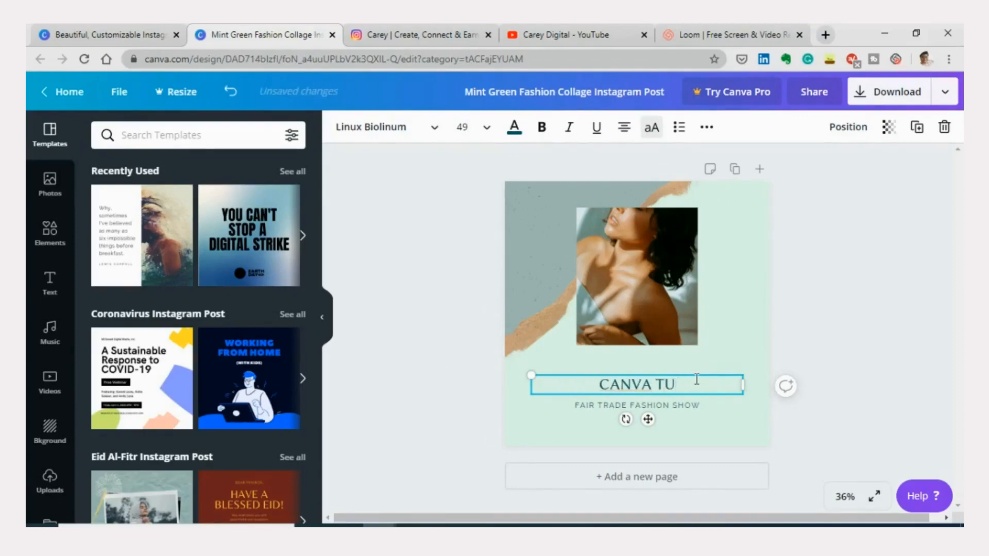
pyautogui.write('TORIAL')
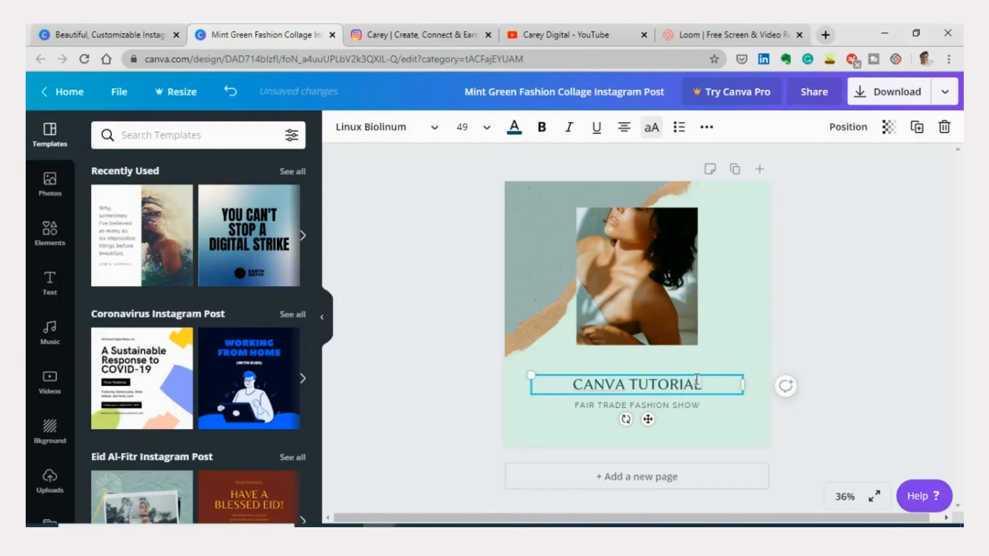
# Replace the subtitle below the heading with "FOR BEGINNERS".
pyautogui.click(663, 405)
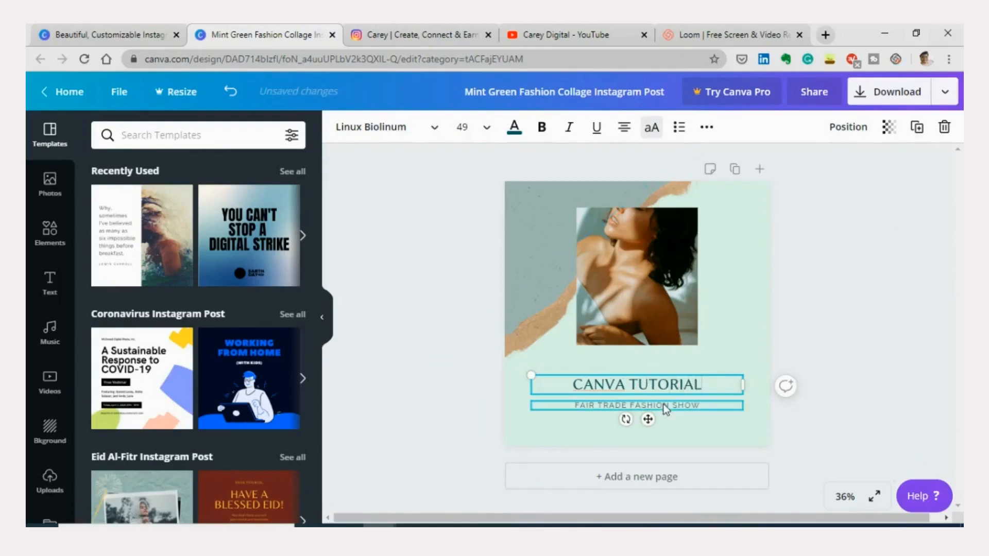
pyautogui.doubleClick(663, 404)
pyautogui.write('FO')
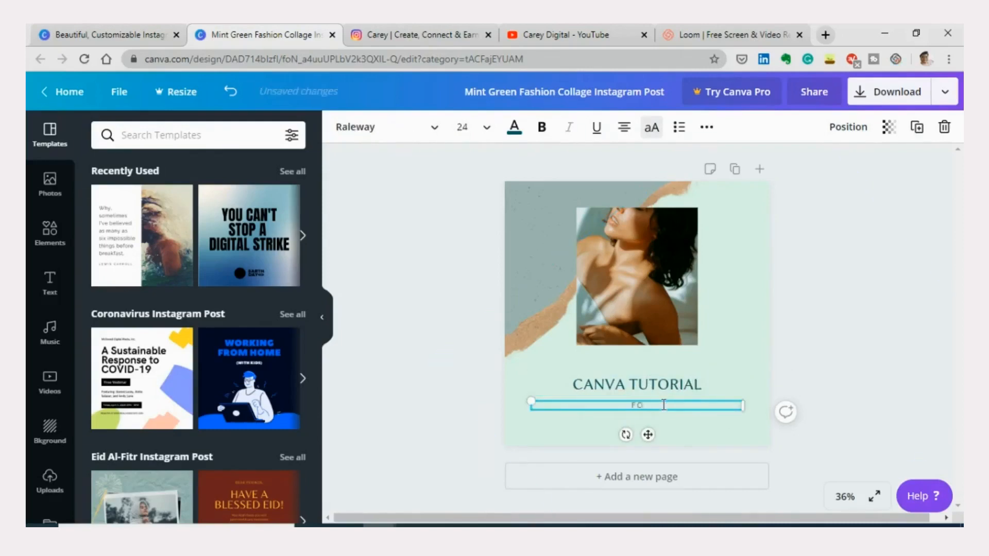
pyautogui.write('R BEGINNERS')
pyautogui.click(907, 323)
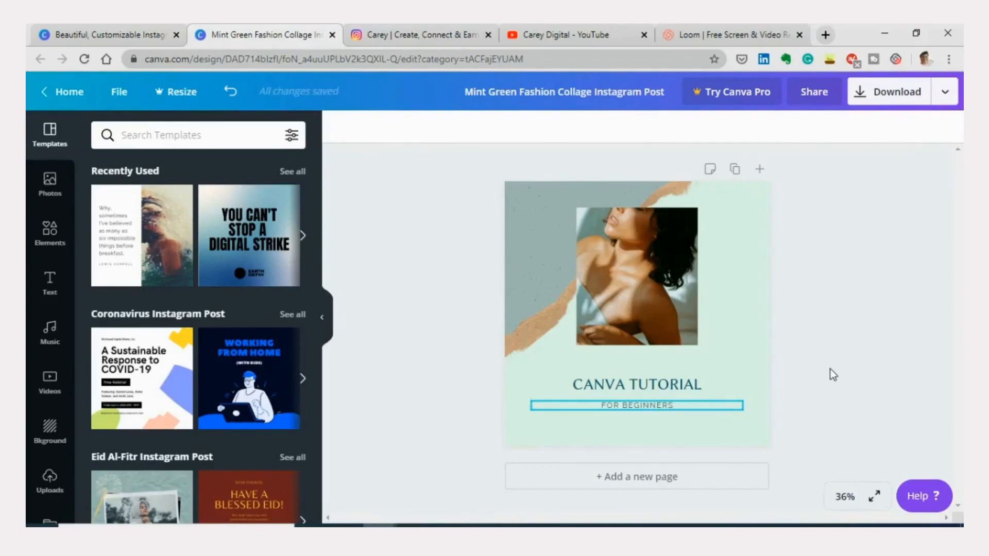
# Delete the photo of the woman from the design and undo the deletion.
pyautogui.click(650, 292)
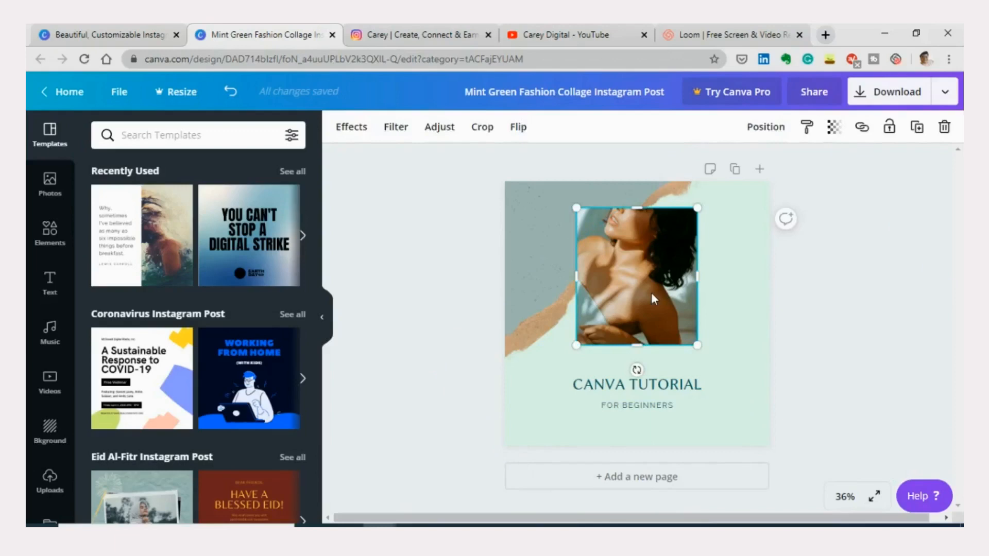
pyautogui.press('Delete')
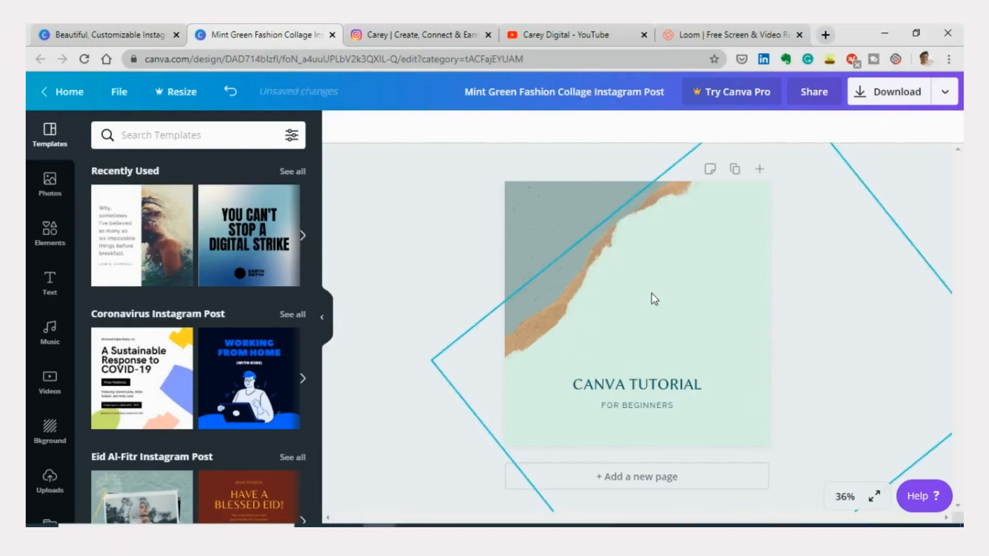
pyautogui.click(230, 92)
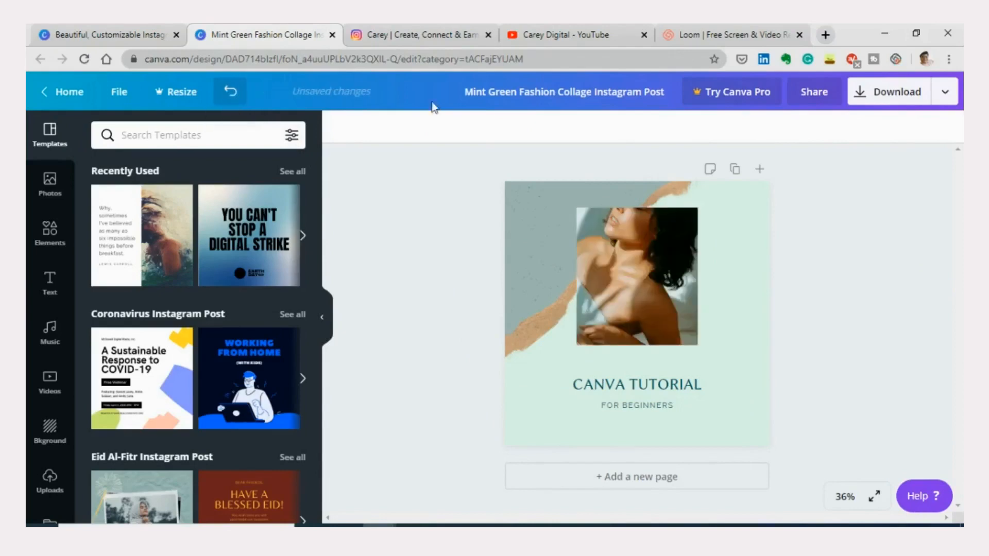
pyautogui.click(47, 239)
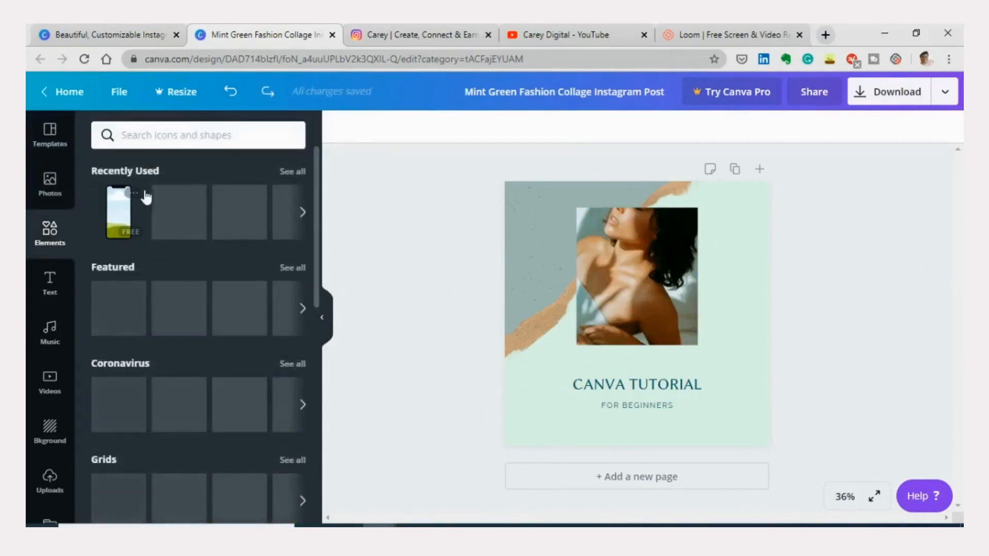
pyautogui.scroll(-3, 195, 314)
pyautogui.scroll(3, 195, 315)
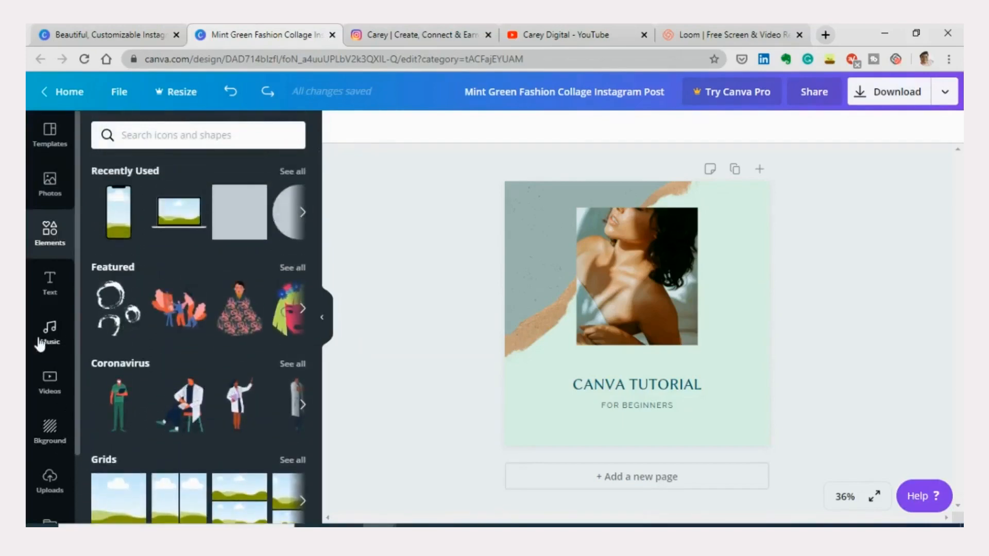
# Search the photo library for "computer" and replace the woman's photo with the free picture of hands typing on a laptop.
pyautogui.click(49, 187)
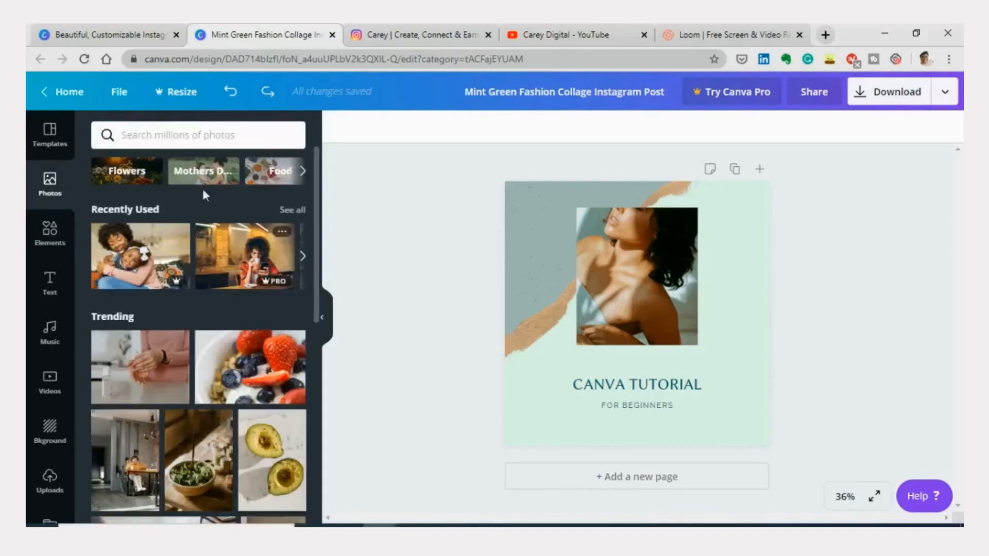
pyautogui.click(210, 136)
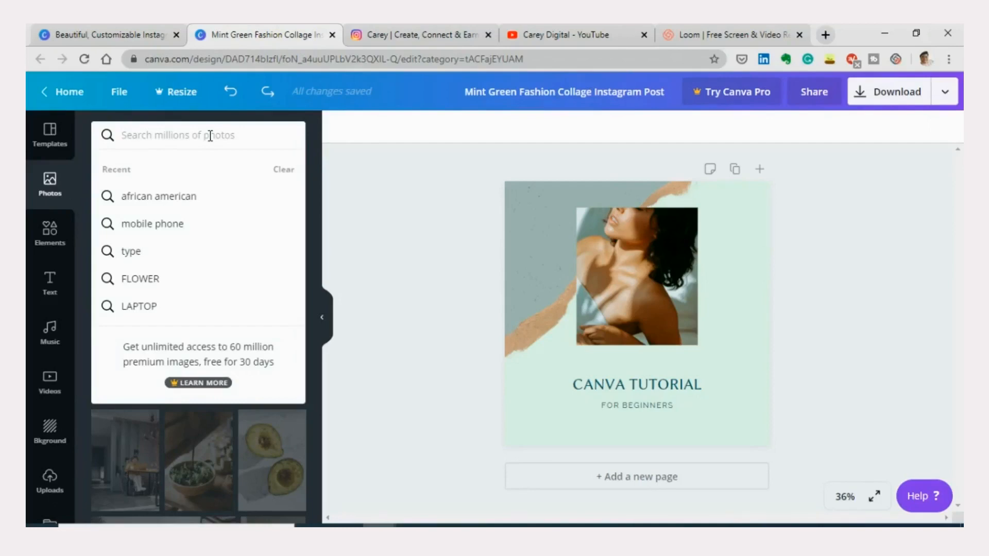
pyautogui.write('computer')
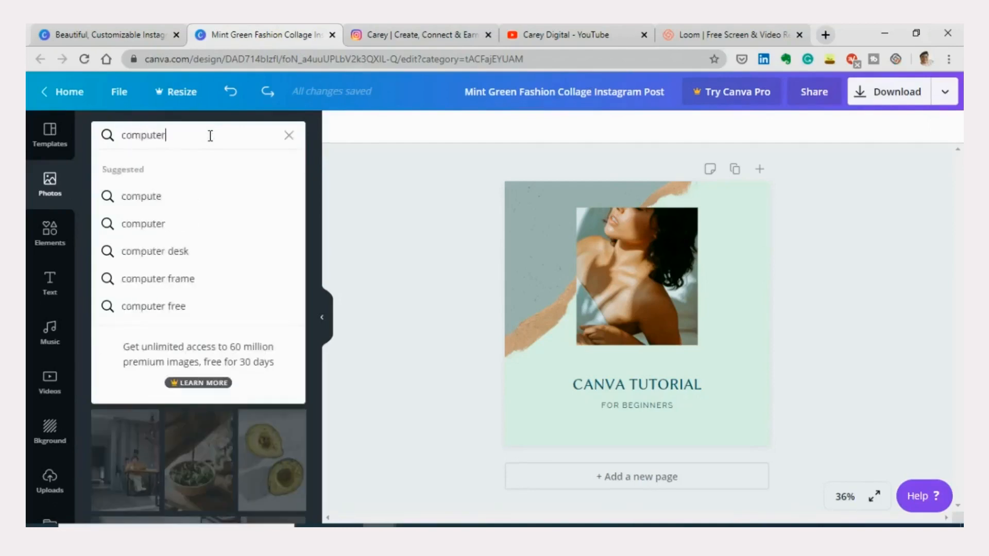
pyautogui.press('Return')
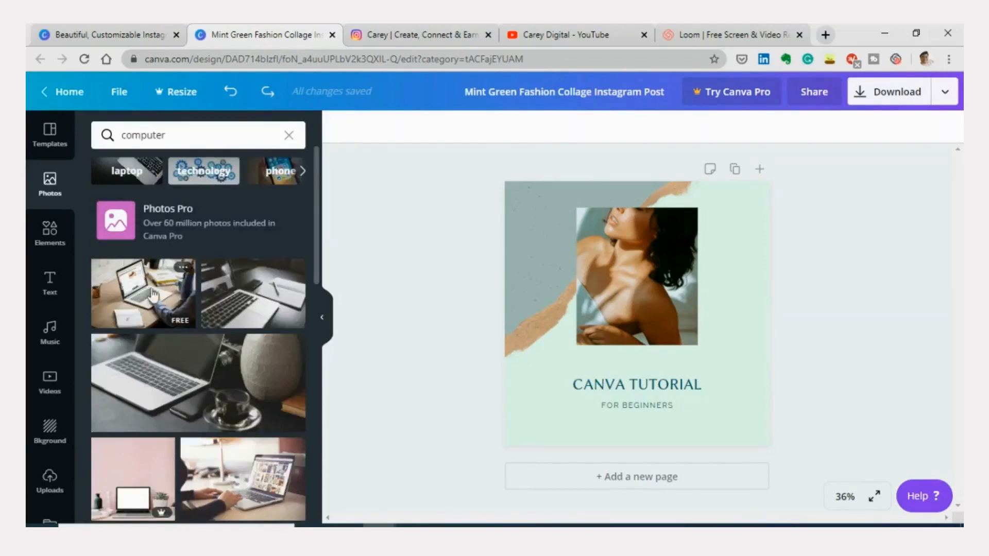
pyautogui.moveTo(153, 296); pyautogui.dragTo(669, 274)
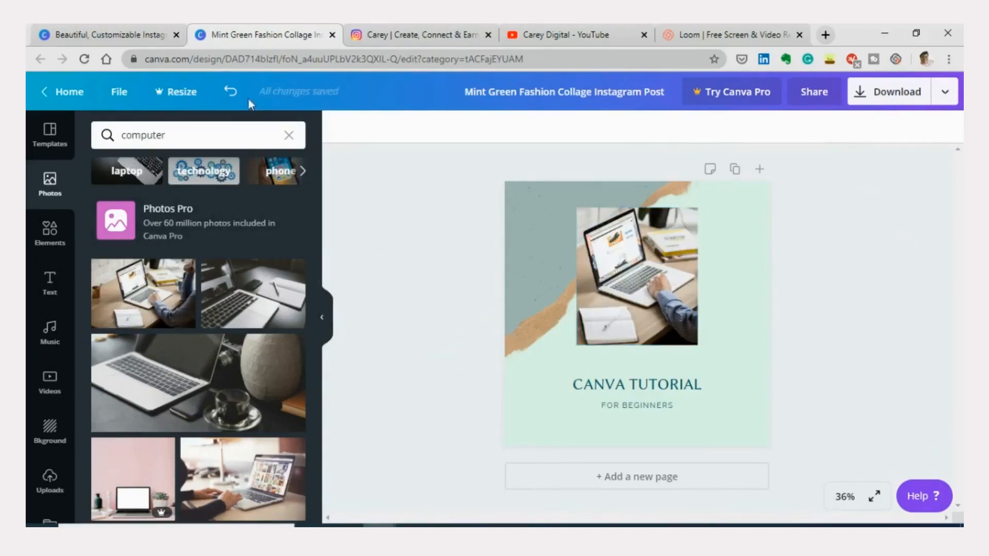
# Undo the photo replacement, search the photos for "computer" again and replace the woman's photo with the free picture of hands typing on a laptop.
pyautogui.click(235, 93)
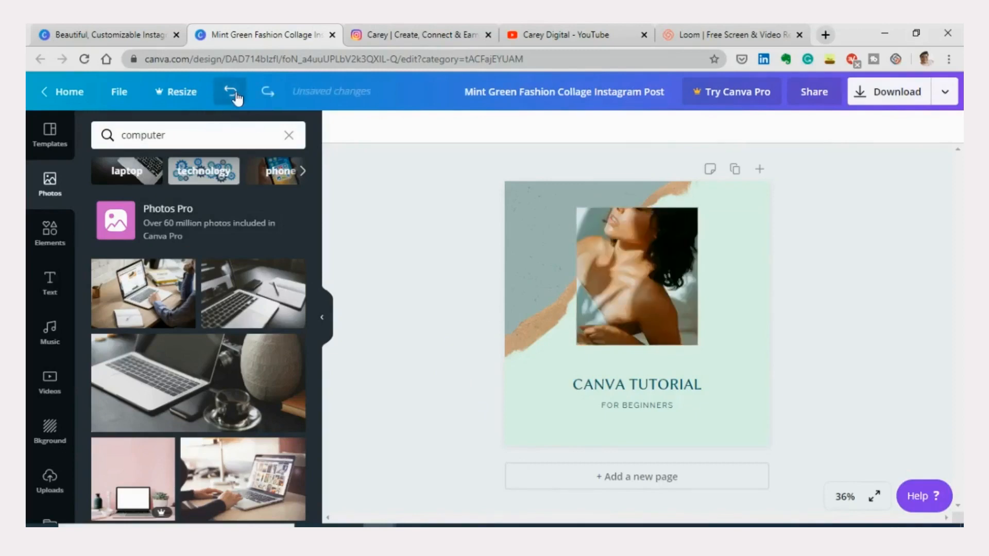
pyautogui.click(632, 241)
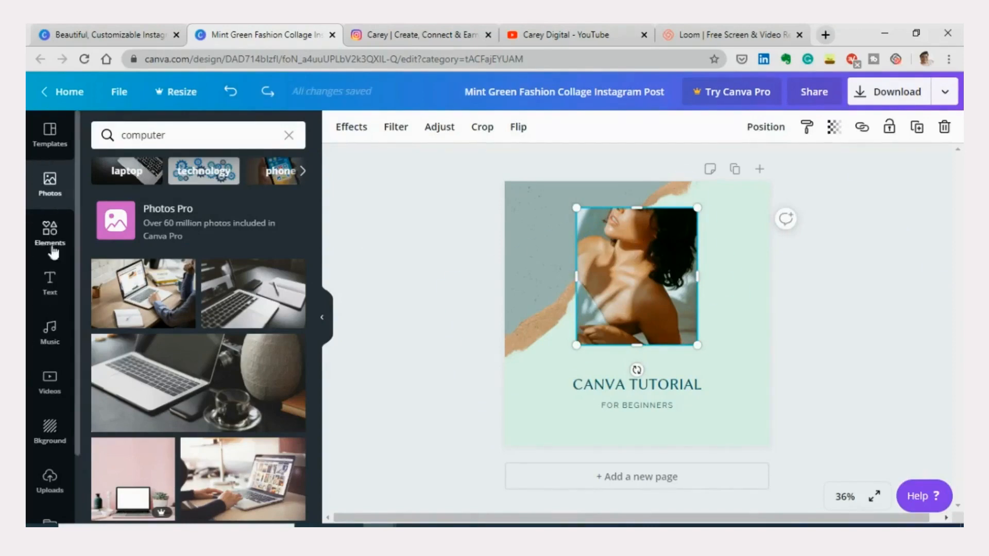
pyautogui.click(48, 196)
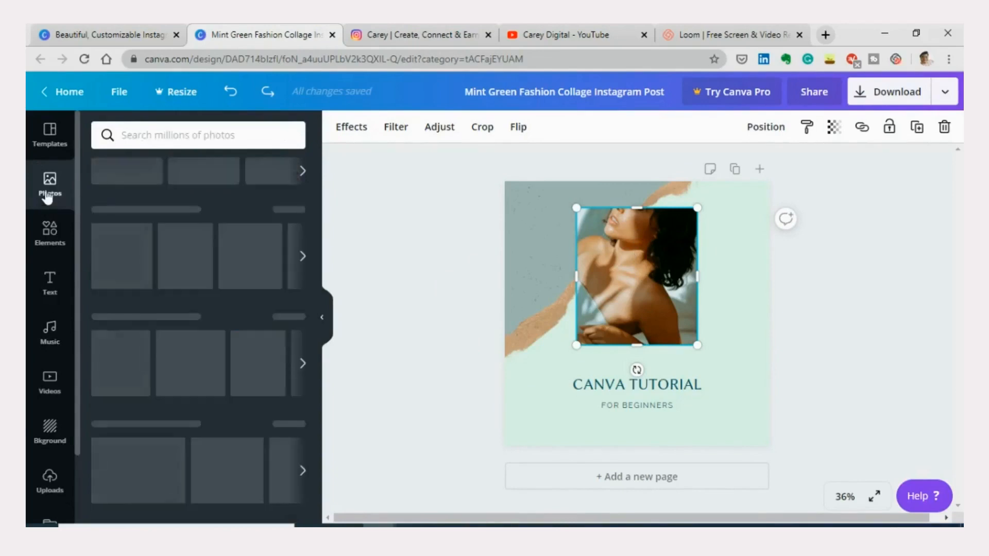
pyautogui.click(168, 133)
pyautogui.write('computer')
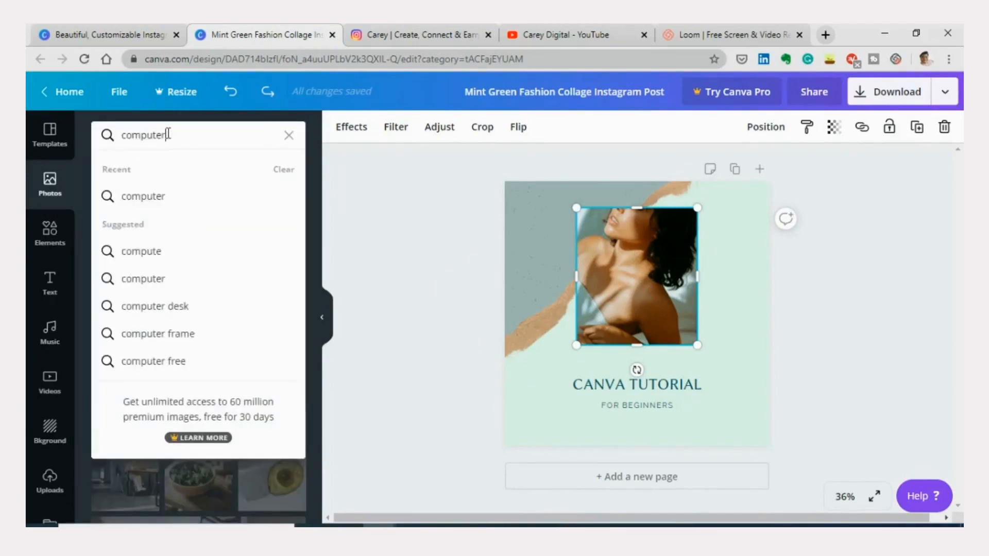
pyautogui.press('Return')
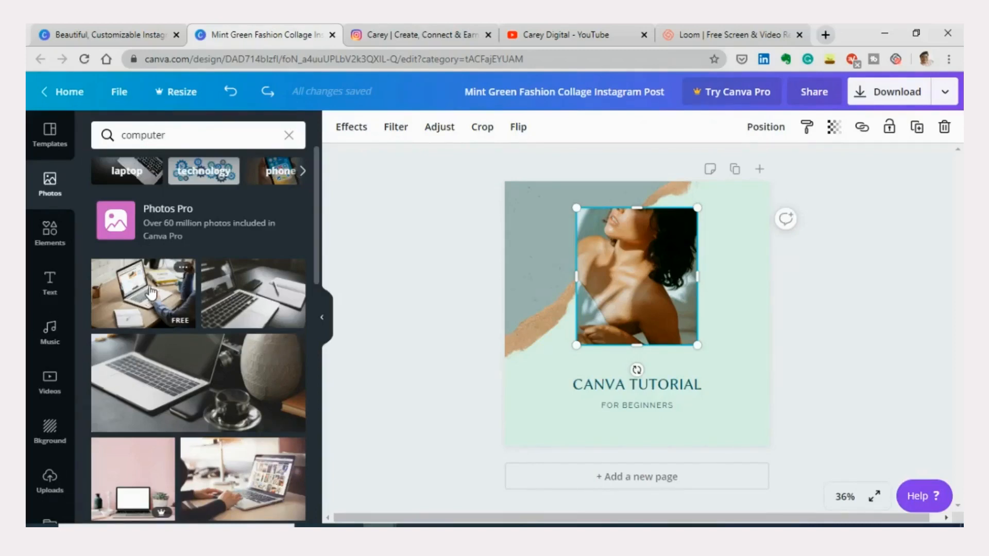
pyautogui.moveTo(142, 289); pyautogui.dragTo(660, 250)
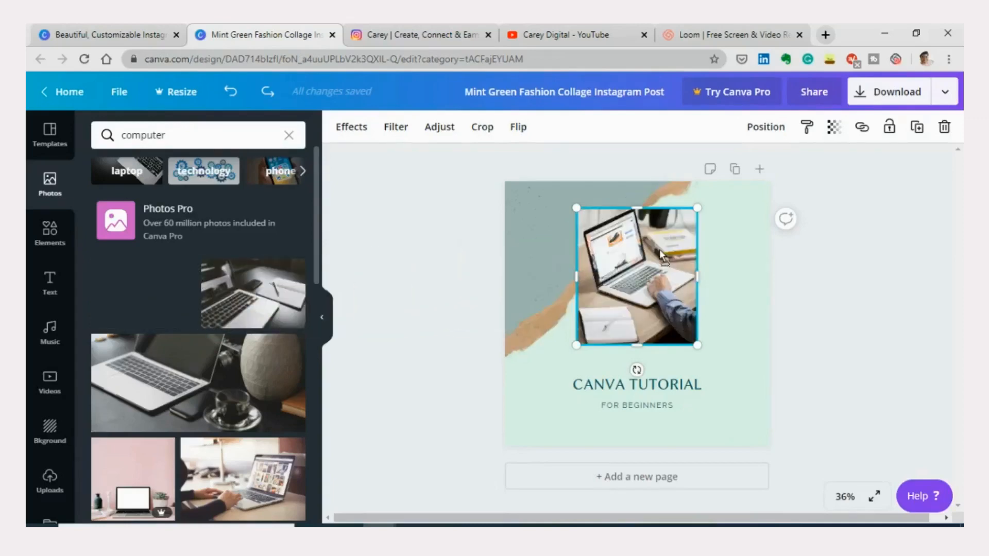
pyautogui.click(831, 273)
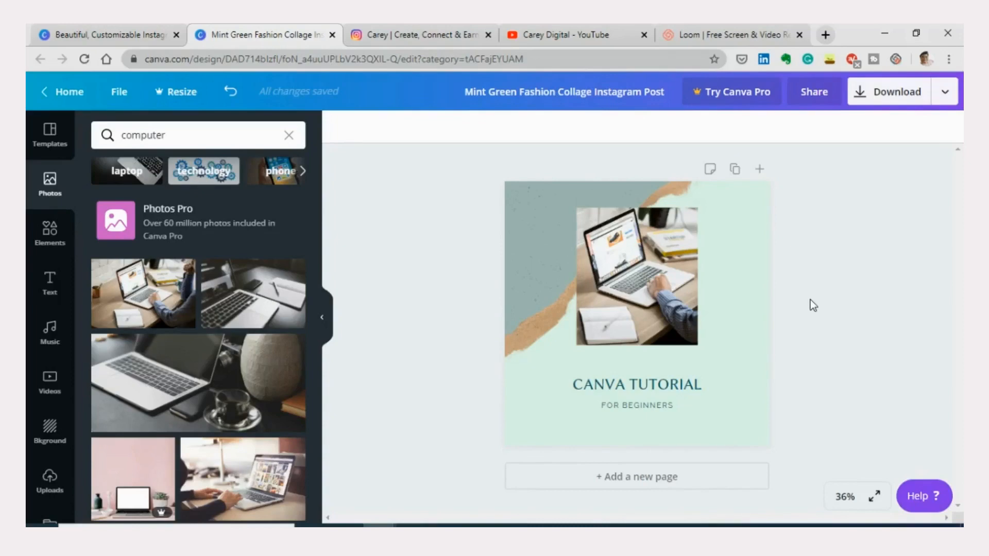
# Delete the laptop photo above the "CANVA TUTORIAL" heading from the design.
pyautogui.click(678, 308)
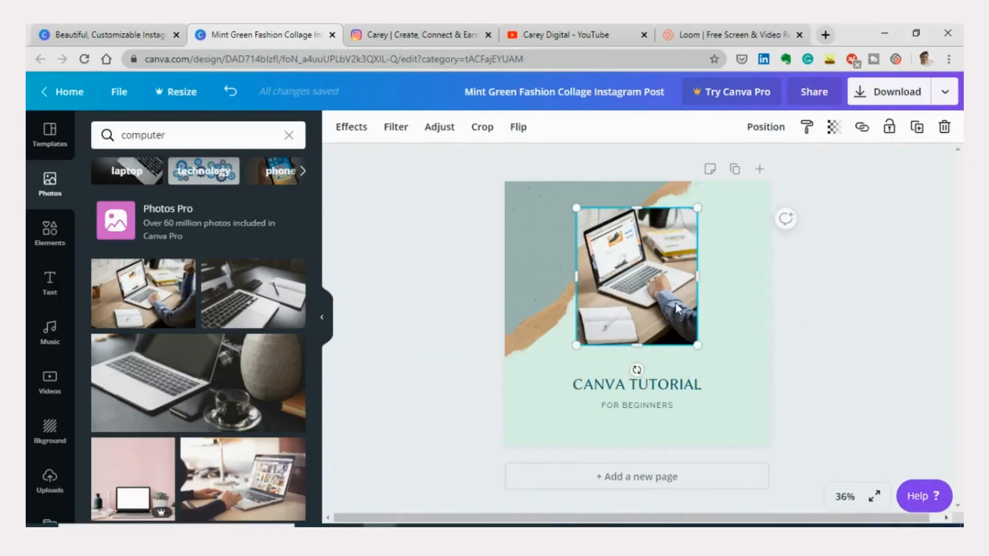
pyautogui.press('Delete')
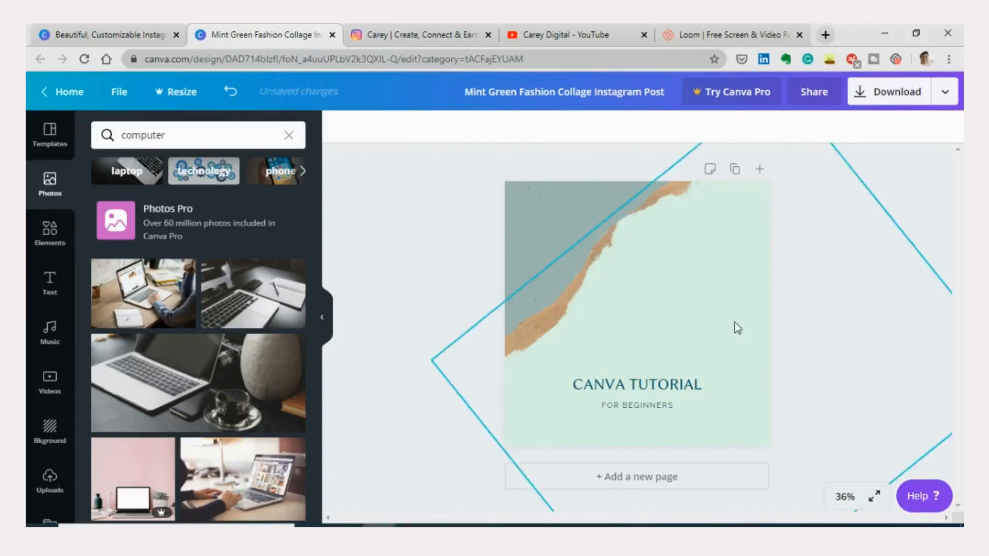
# Add the single-image grid to the page and undo the addition.
pyautogui.click(50, 231)
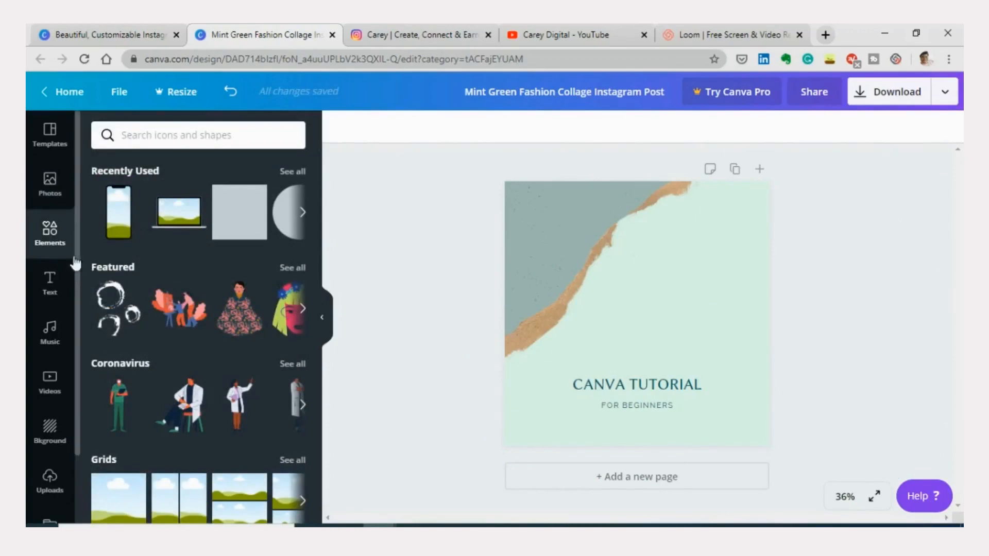
pyautogui.scroll(-4, 198, 258)
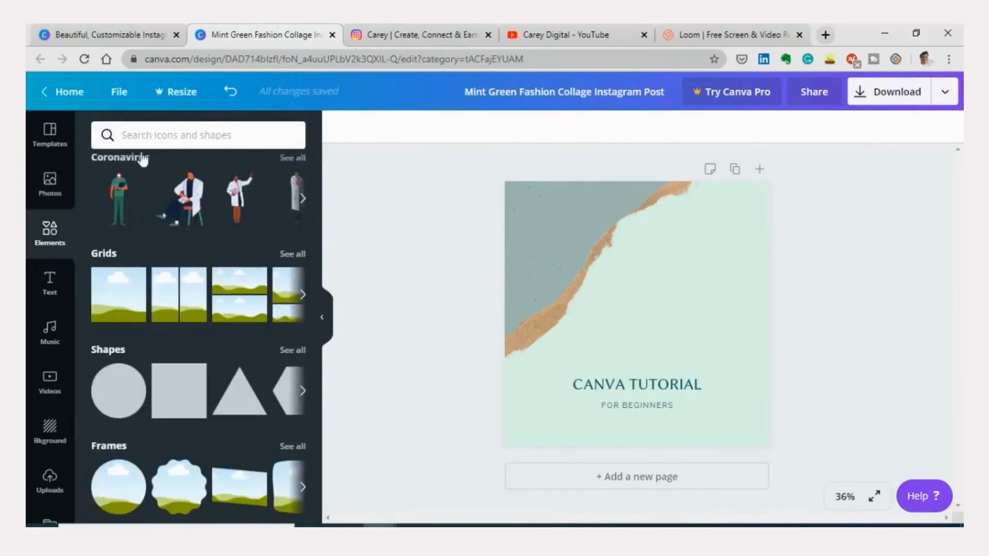
pyautogui.click(119, 307)
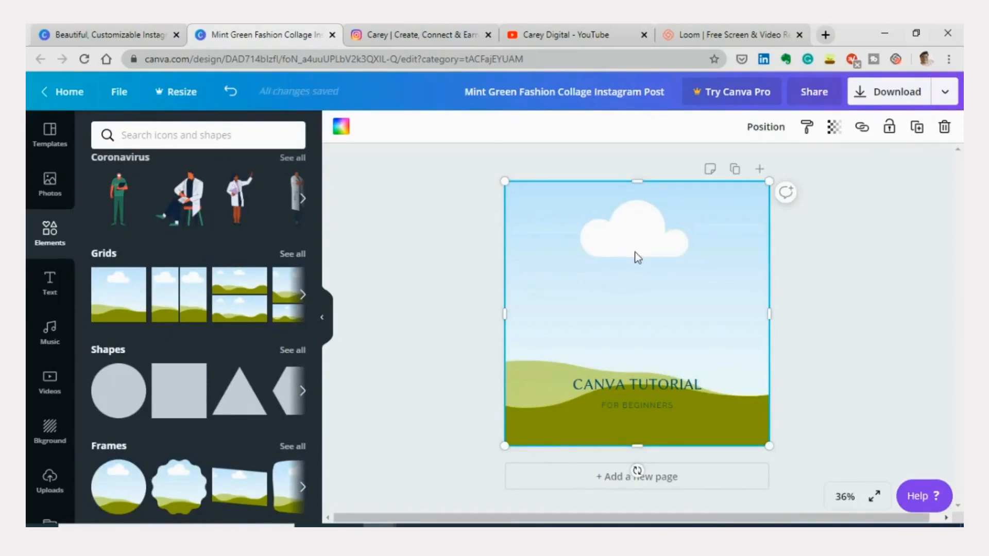
pyautogui.click(230, 91)
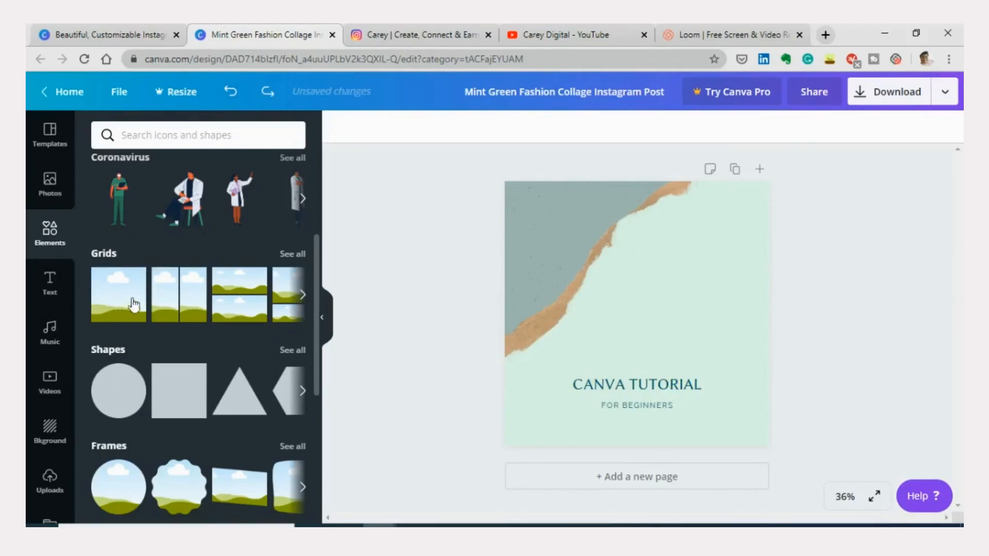
# Browse the full collection of grids and add the single-image grid to the page.
pyautogui.click(300, 255)
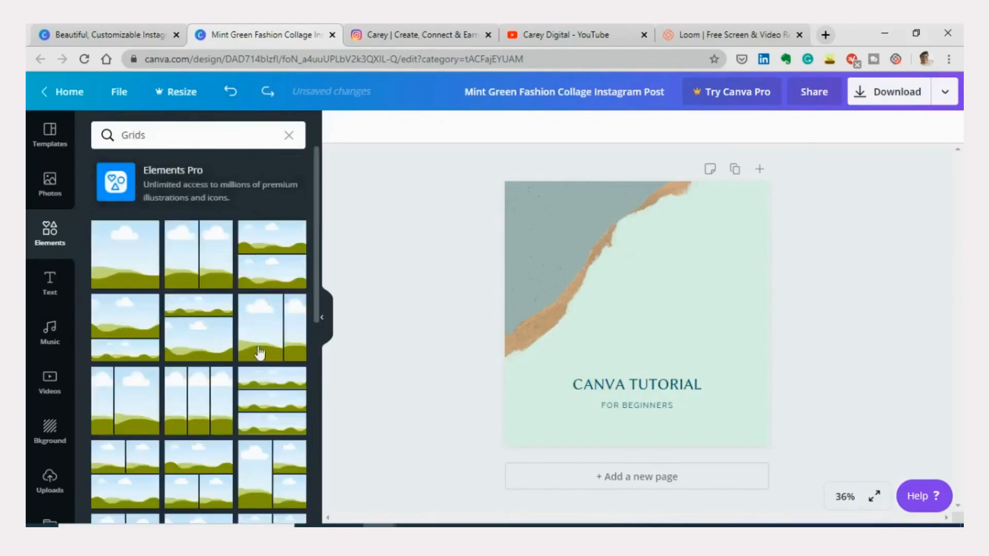
pyautogui.scroll(-8, 258, 360)
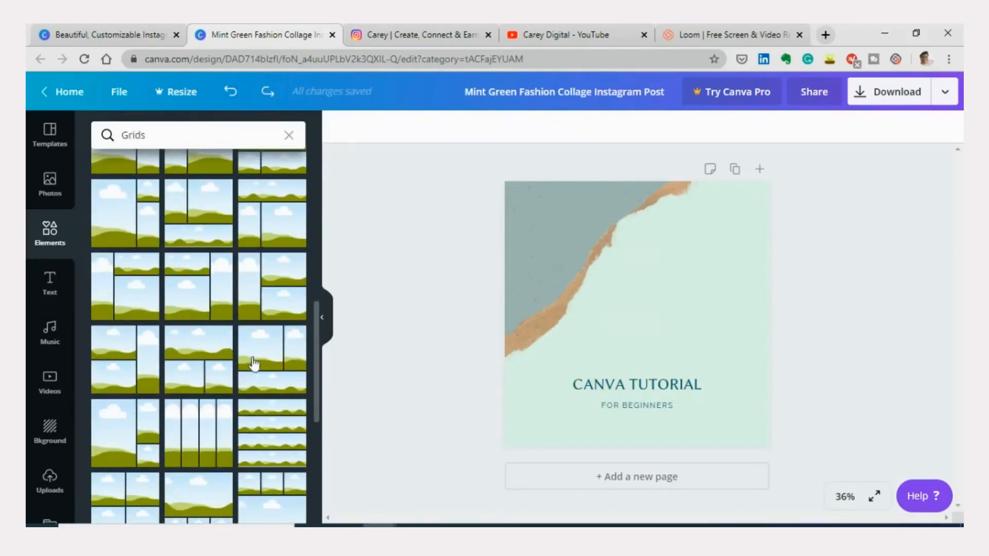
pyautogui.scroll(6, 253, 360)
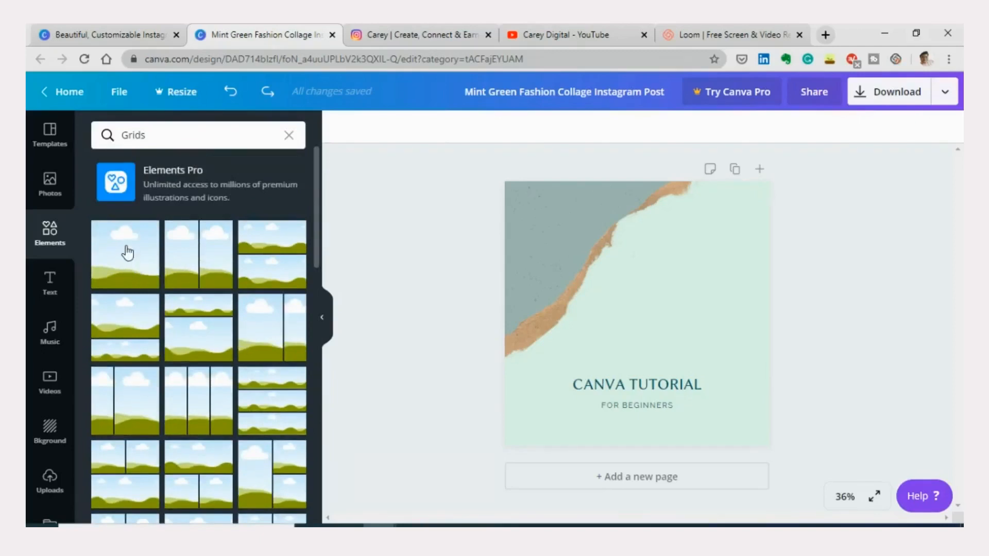
pyautogui.click(126, 253)
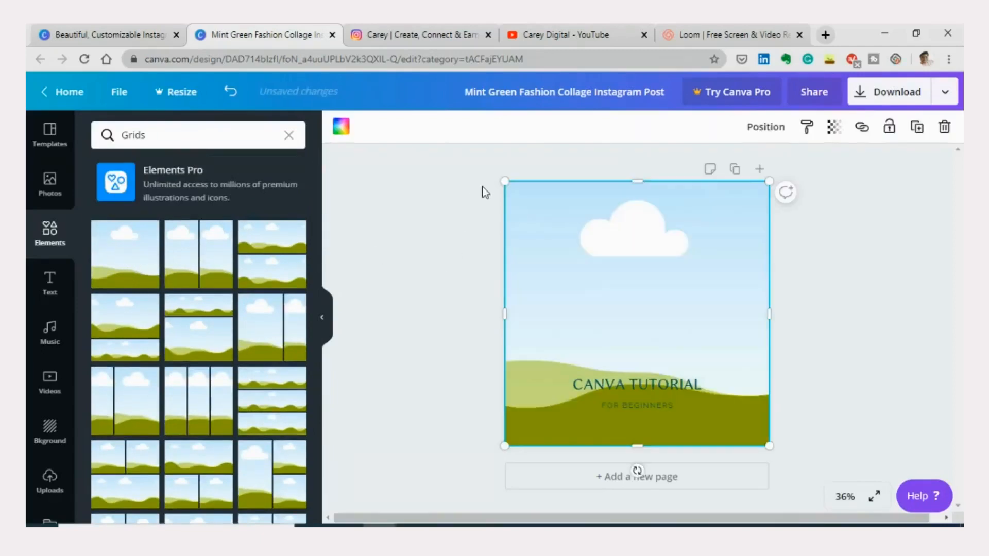
# Resize the grid to span the full page width, from the page's upper edge down to just above the heading.
pyautogui.moveTo(506, 183); pyautogui.dragTo(530, 213)
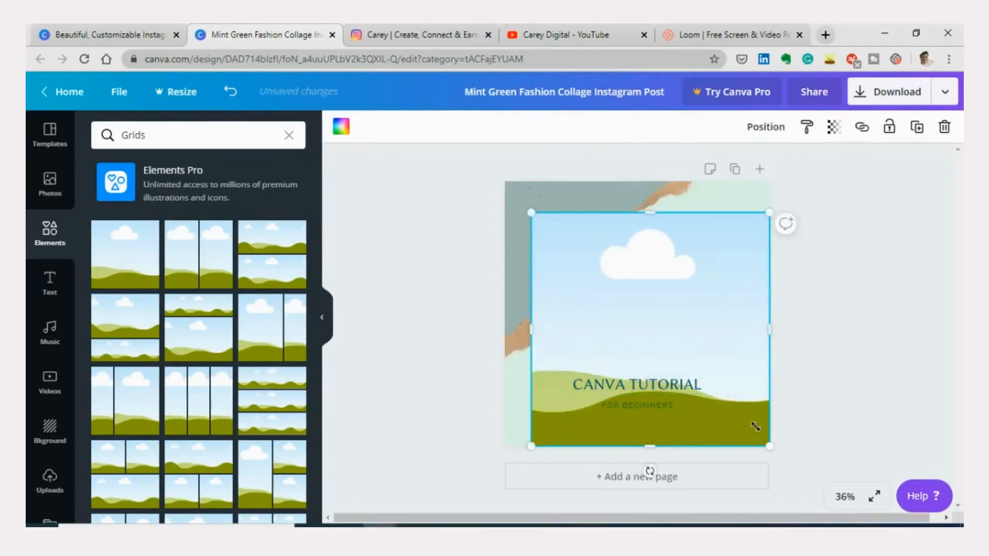
pyautogui.moveTo(755, 426); pyautogui.dragTo(726, 360)
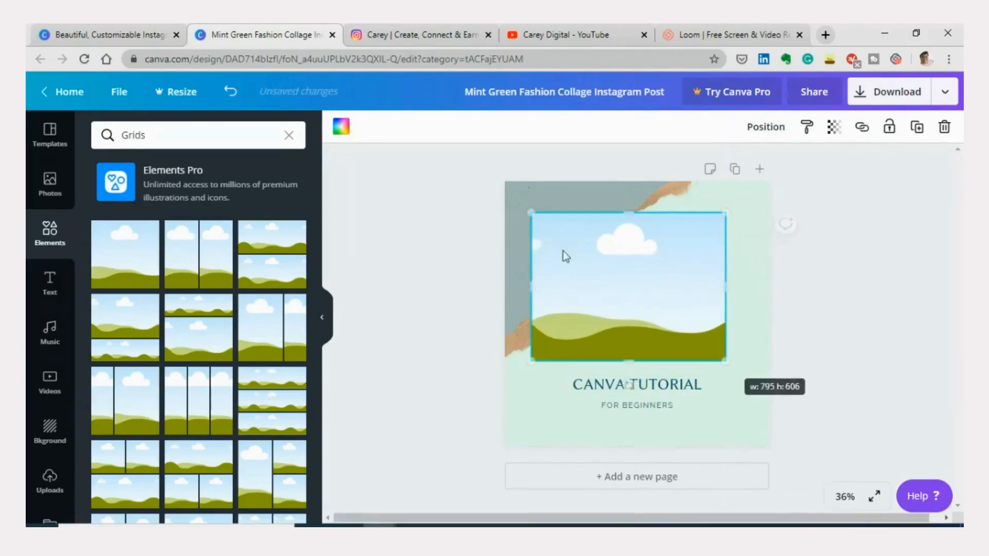
pyautogui.moveTo(533, 284)
pyautogui.mouseDown()
pyautogui.moveTo(576, 282)
pyautogui.moveTo(532, 281)
pyautogui.mouseUp()
pyautogui.moveTo(525, 212); pyautogui.dragTo(551, 230)
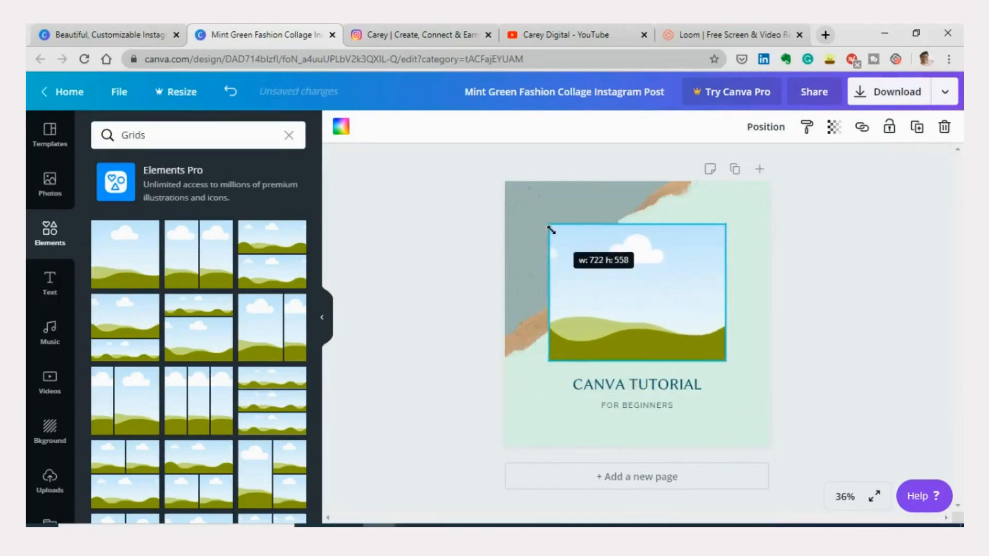
pyautogui.moveTo(721, 223); pyautogui.dragTo(736, 216)
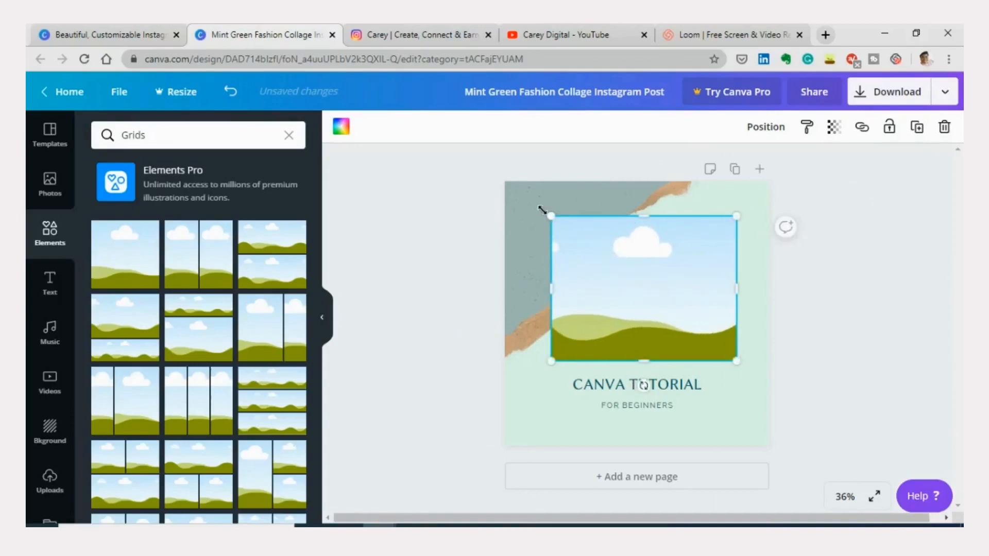
pyautogui.moveTo(543, 211); pyautogui.dragTo(502, 184)
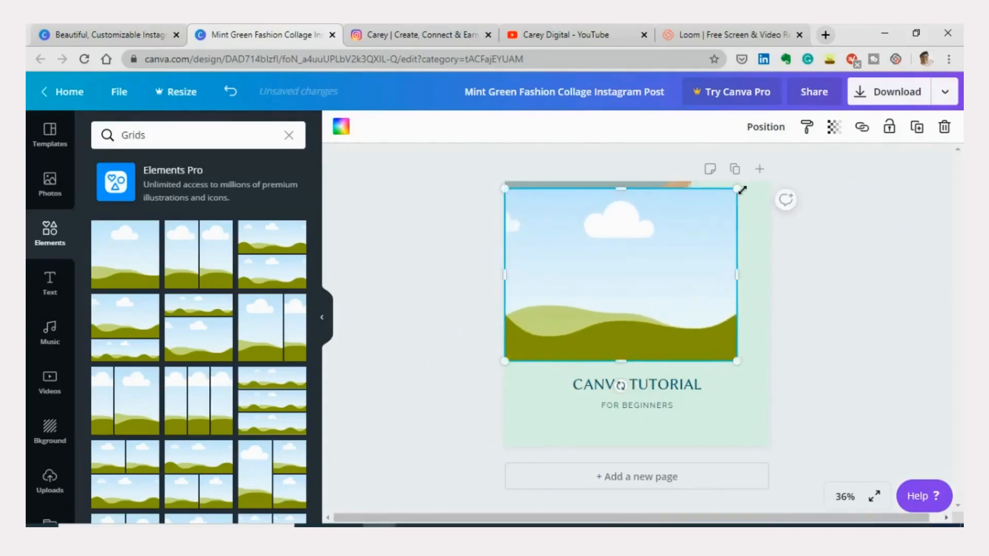
pyautogui.moveTo(741, 190); pyautogui.dragTo(753, 183)
pyautogui.moveTo(741, 255); pyautogui.dragTo(763, 249)
pyautogui.click(802, 268)
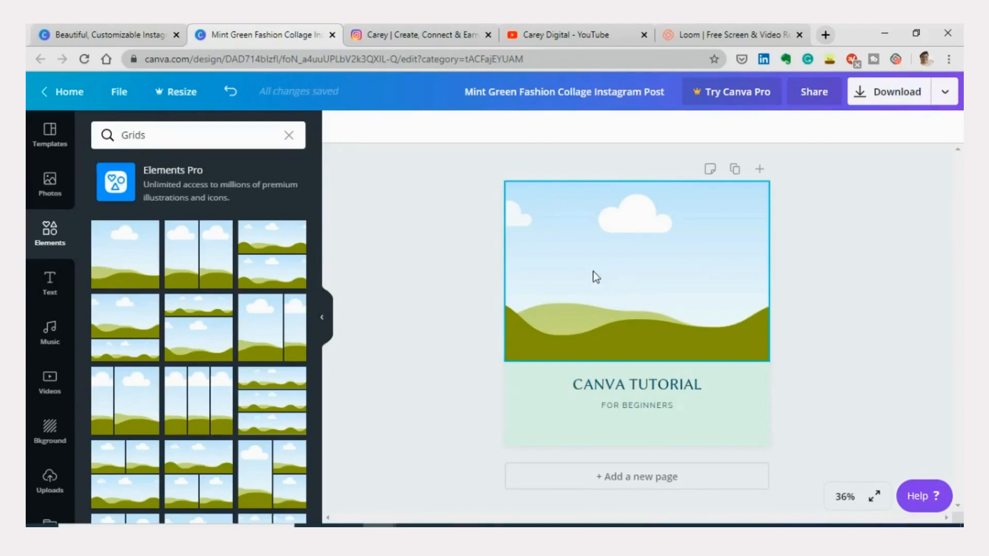
# Shrink the grid to leave a narrow margin along the page's upper edge and both sides.
pyautogui.click(592, 271)
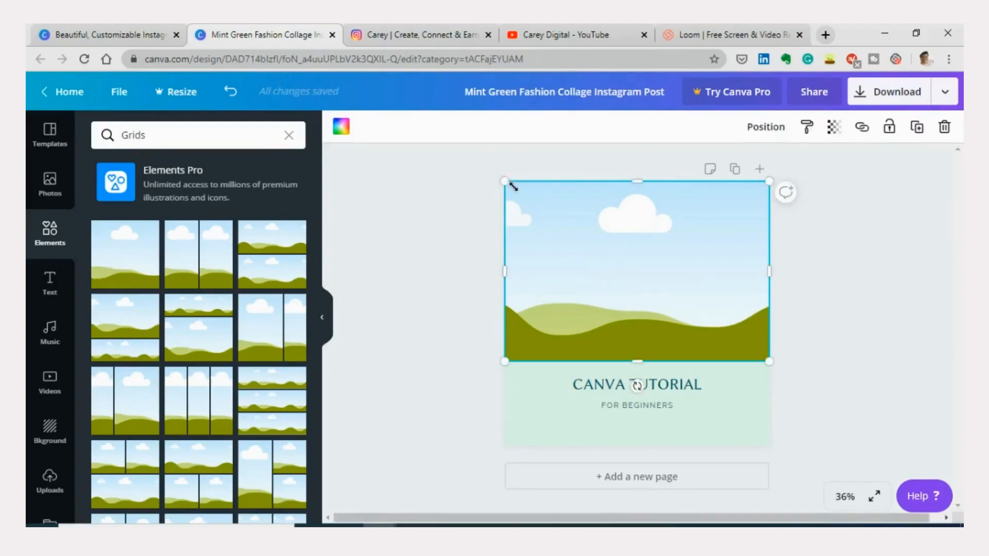
pyautogui.moveTo(513, 187); pyautogui.dragTo(525, 197)
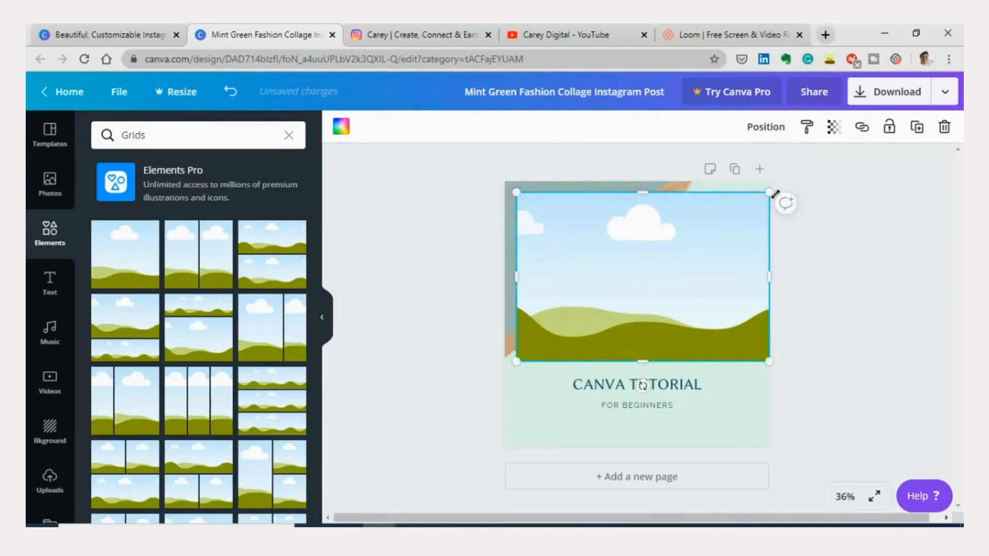
pyautogui.moveTo(774, 193); pyautogui.dragTo(754, 202)
pyautogui.moveTo(522, 203); pyautogui.dragTo(524, 204)
pyautogui.click(835, 246)
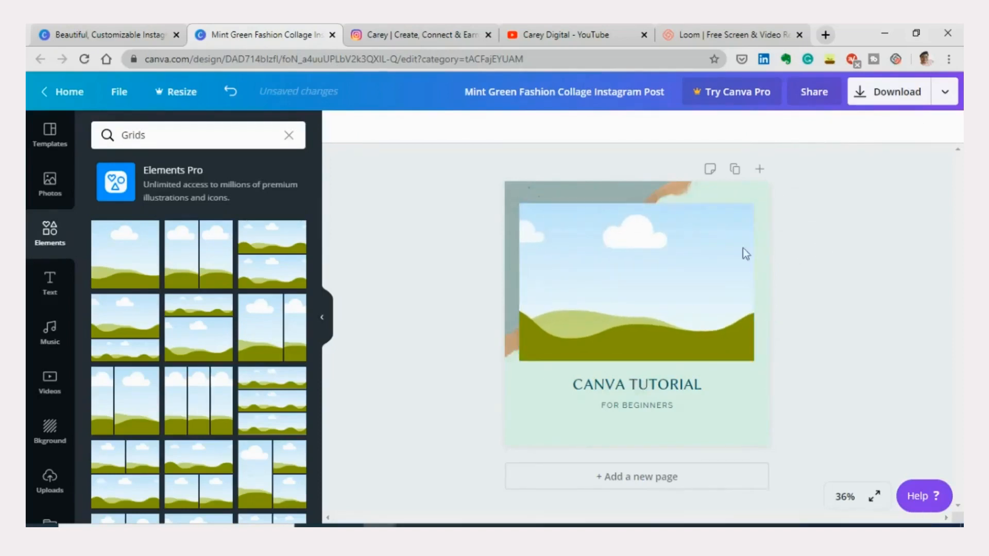
# Fill the grid with the free photo of hands typing on a laptop from the "computer" photo results.
pyautogui.click(49, 192)
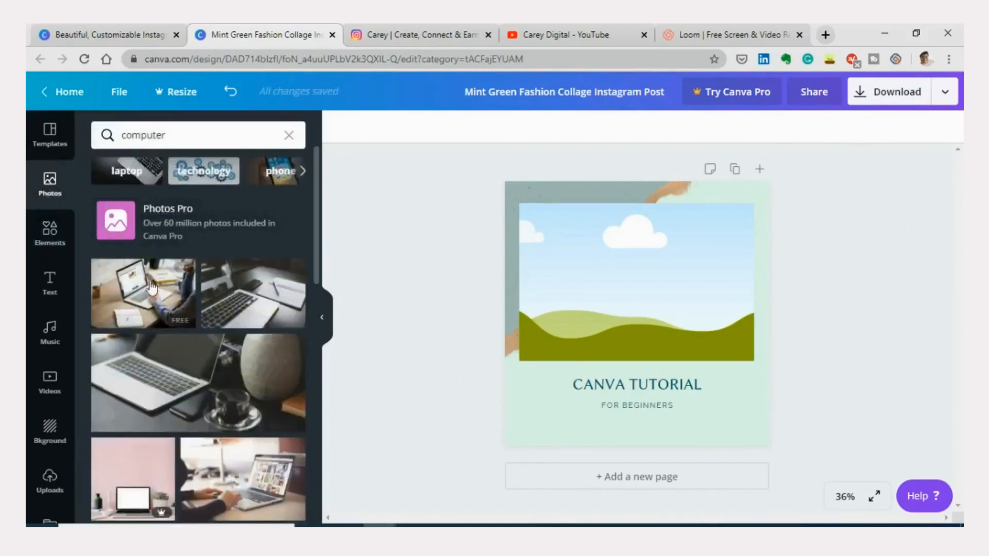
pyautogui.moveTo(126, 297); pyautogui.dragTo(562, 272)
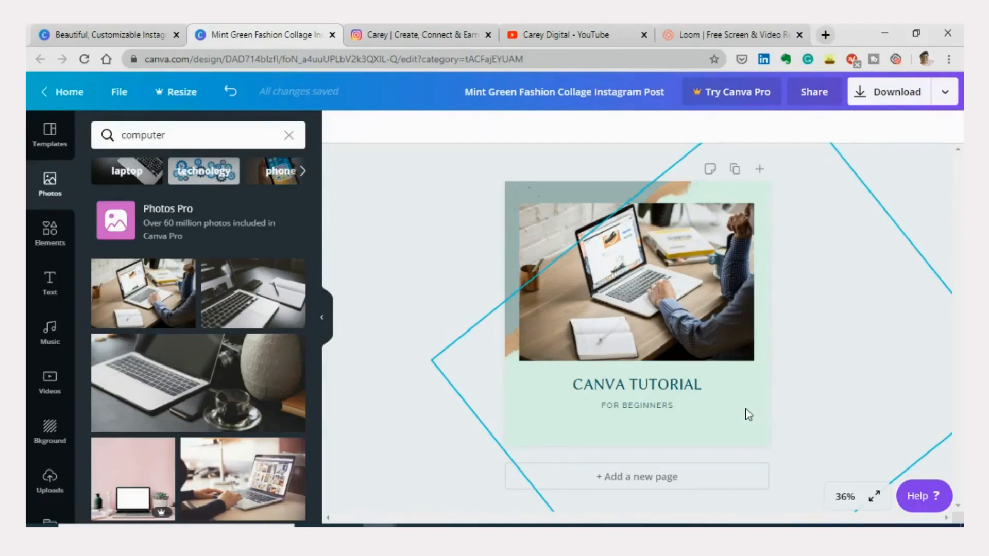
pyautogui.click(738, 434)
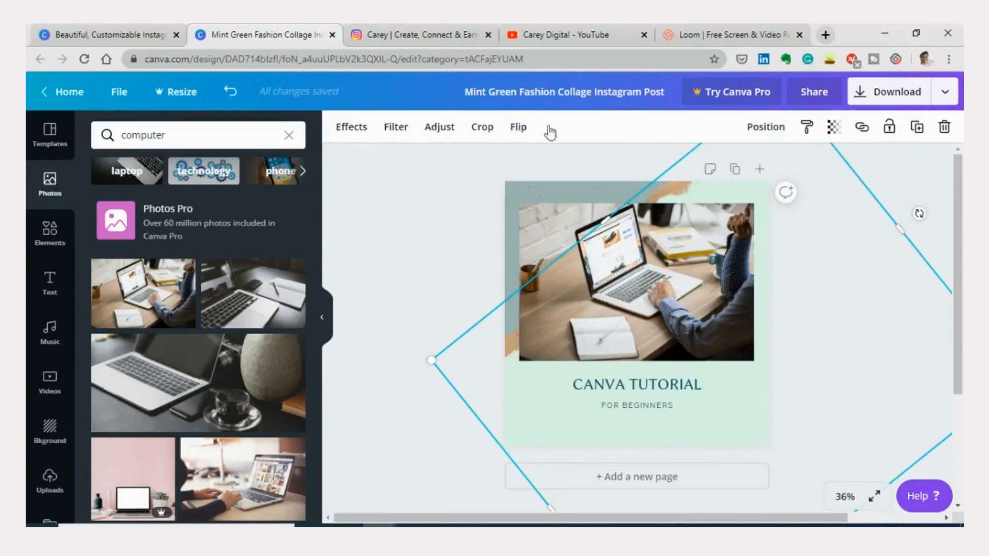
# Browse the backgrounds, apply the free bright blue gradient to the page and delete that background.
pyautogui.click(41, 442)
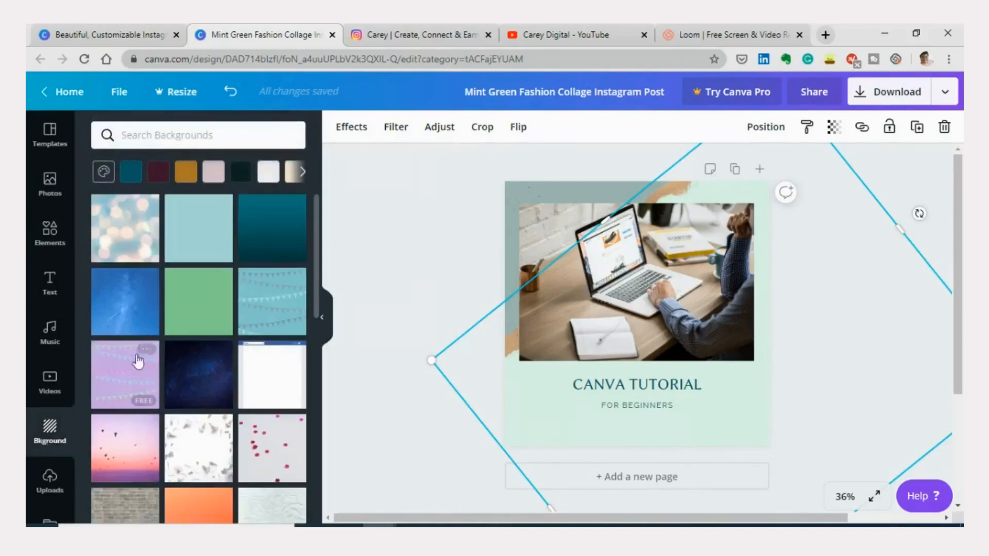
pyautogui.scroll(-5, 255, 271)
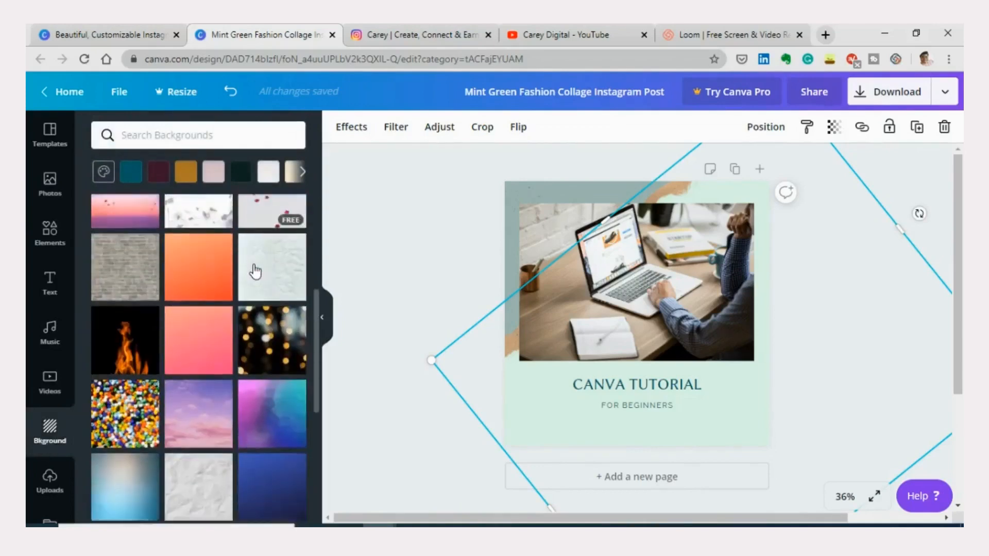
pyautogui.scroll(-10, 255, 272)
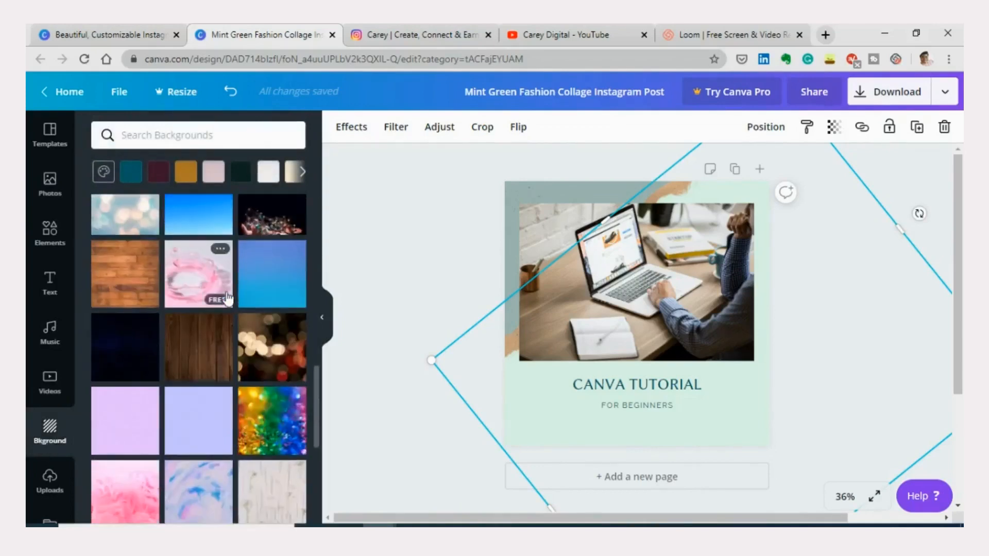
pyautogui.scroll(3, 226, 297)
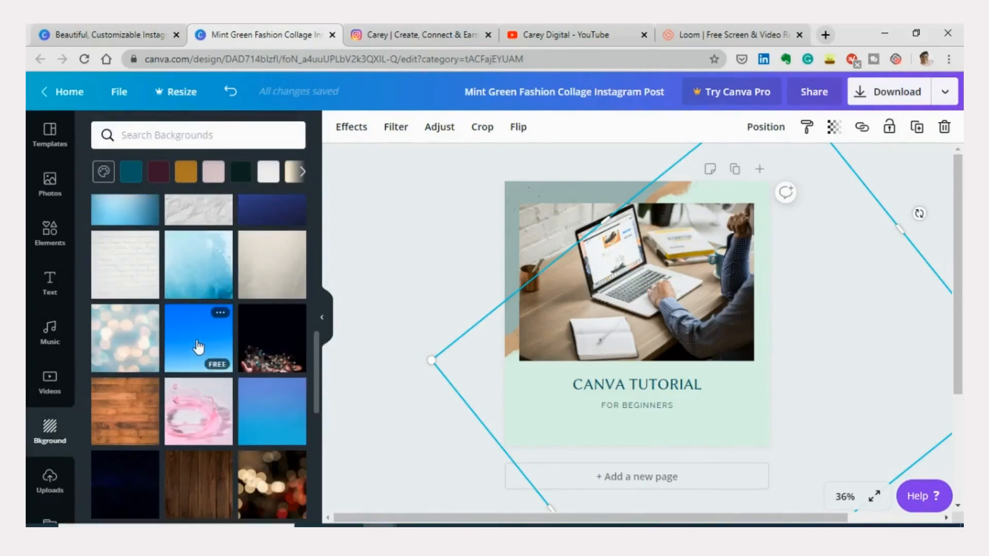
pyautogui.click(199, 347)
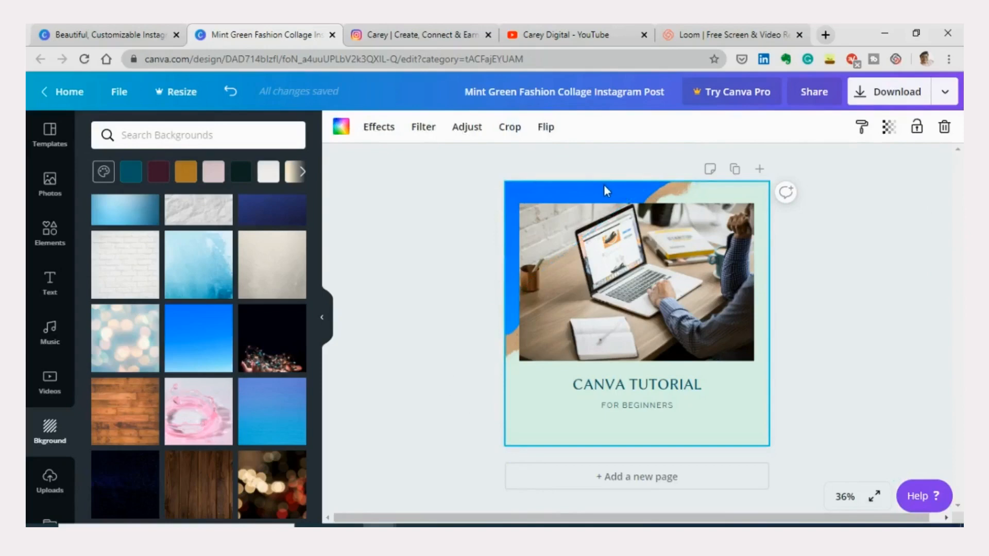
pyautogui.press('Delete')
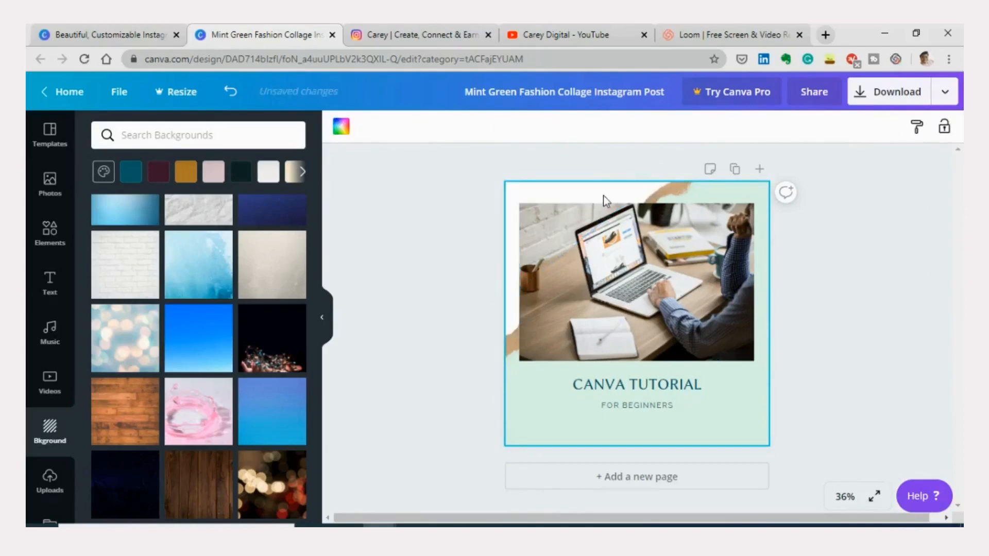
# Delete the mint-green and tan paint-stroke images behind the photo and text.
pyautogui.click(670, 190)
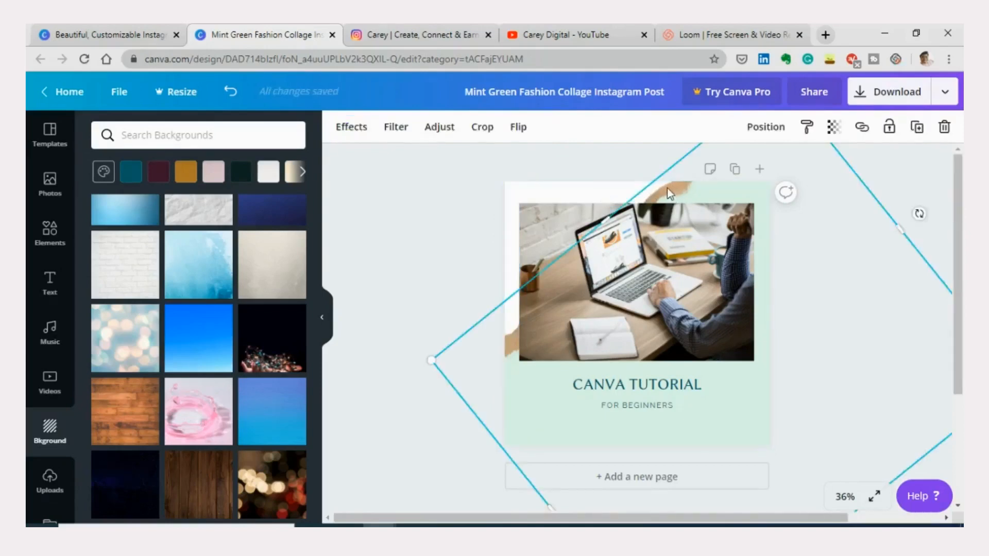
pyautogui.moveTo(667, 187)
pyautogui.mouseDown()
pyautogui.moveTo(629, 170)
pyautogui.moveTo(556, 161)
pyautogui.moveTo(671, 224)
pyautogui.moveTo(661, 193)
pyautogui.mouseUp()
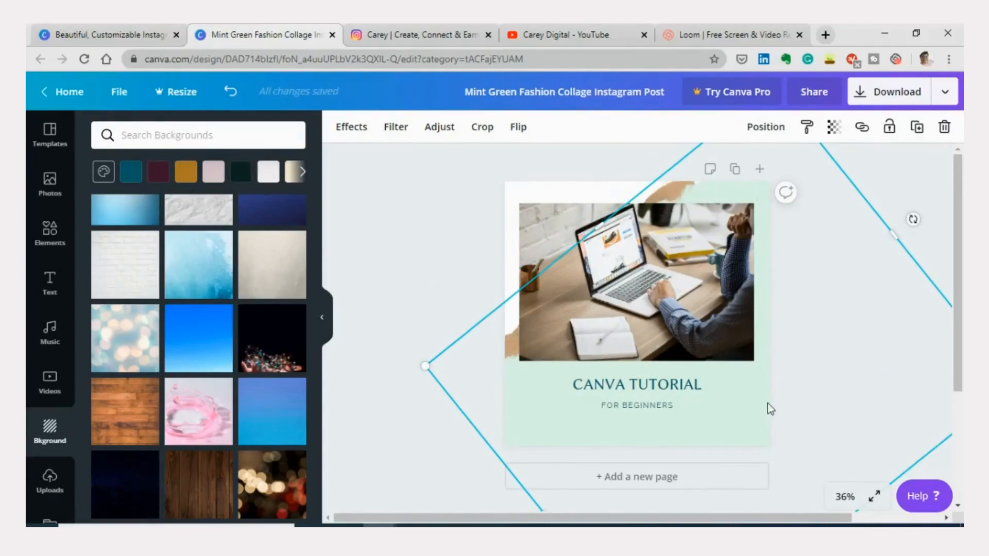
pyautogui.press('Delete')
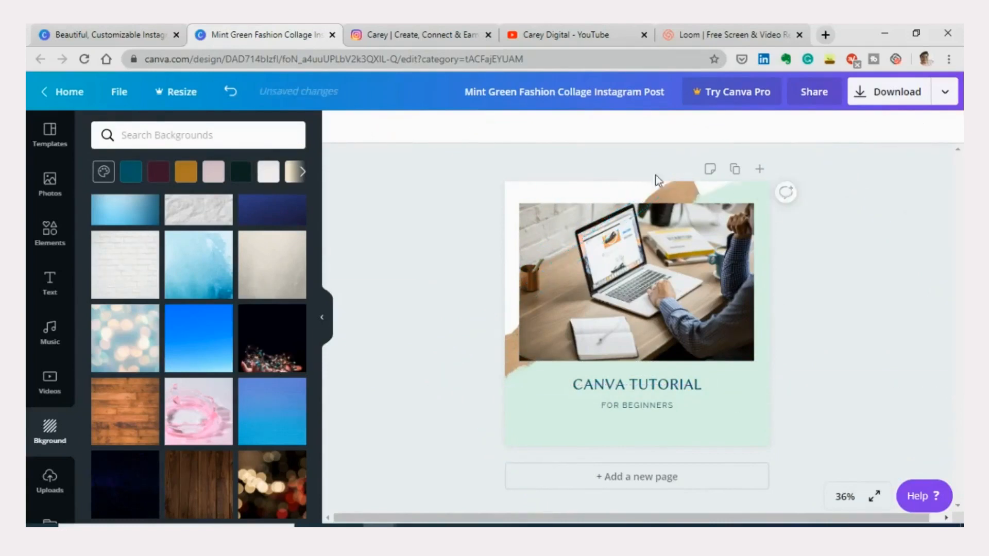
pyautogui.hotkey('ctrl', 'z')
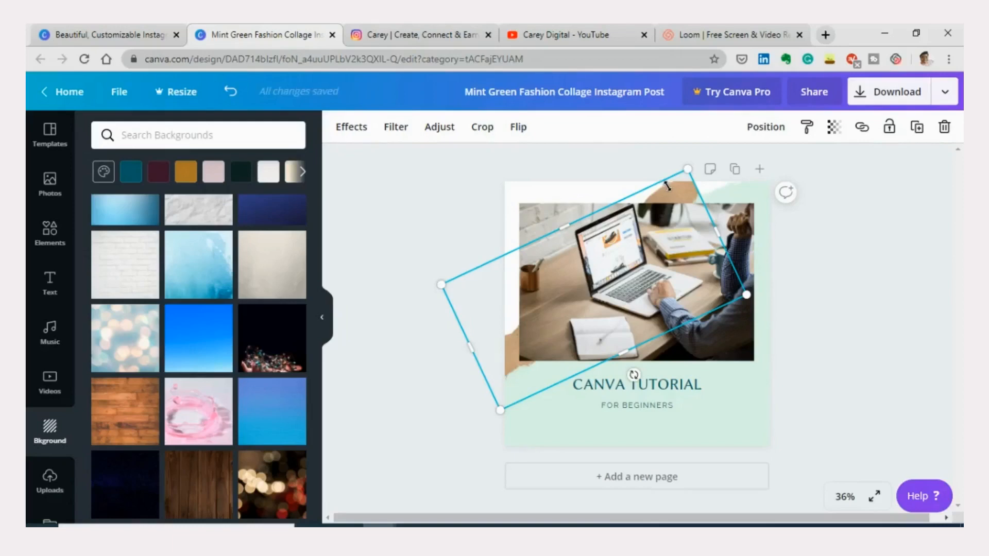
pyautogui.press('Delete')
pyautogui.click(749, 401)
pyautogui.moveTo(748, 402)
pyautogui.mouseDown()
pyautogui.moveTo(722, 358)
pyautogui.moveTo(678, 329)
pyautogui.moveTo(777, 382)
pyautogui.moveTo(744, 390)
pyautogui.moveTo(762, 415)
pyautogui.moveTo(635, 355)
pyautogui.moveTo(737, 366)
pyautogui.mouseUp()
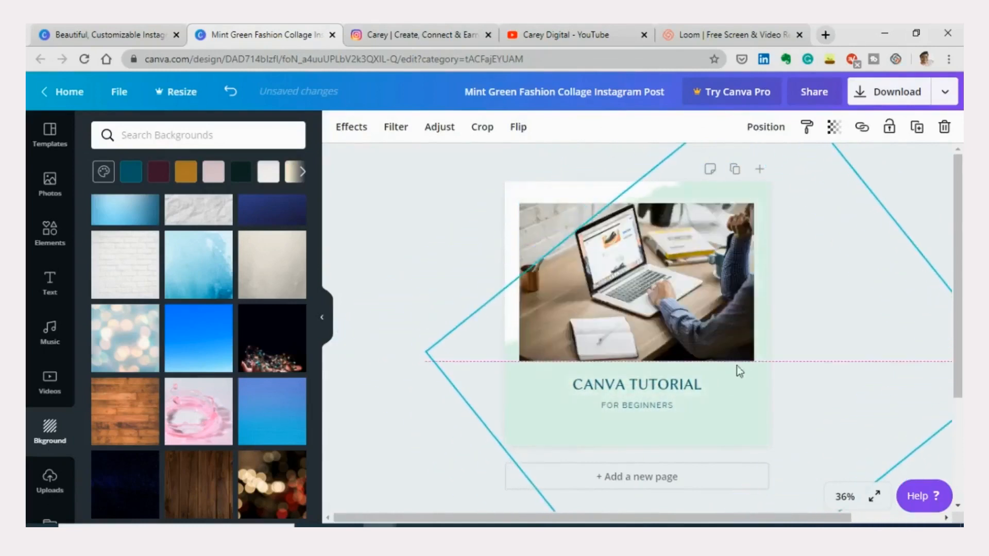
pyautogui.click(943, 128)
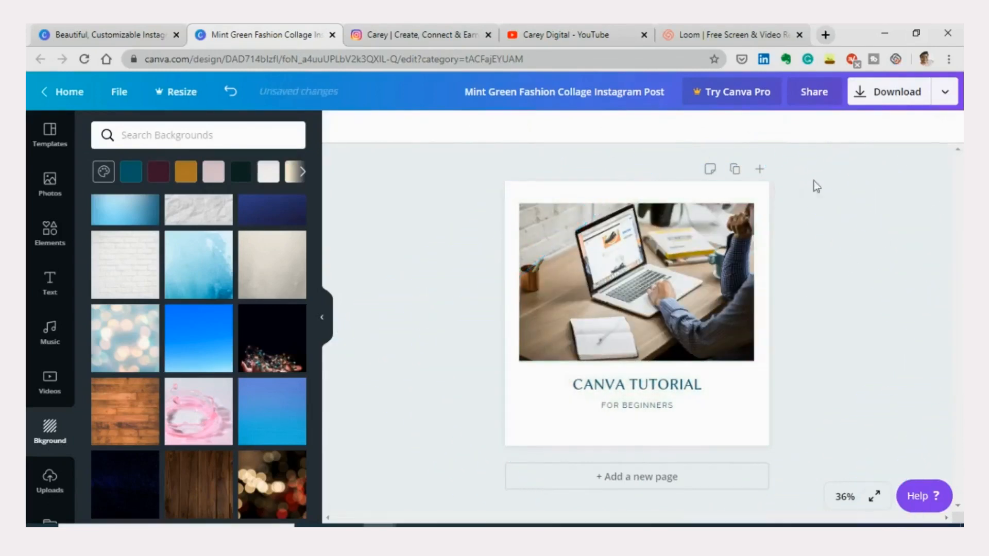
# Apply the free bright blue gradient background to the page, and replace it with the dusty pink primary colour.
pyautogui.click(200, 345)
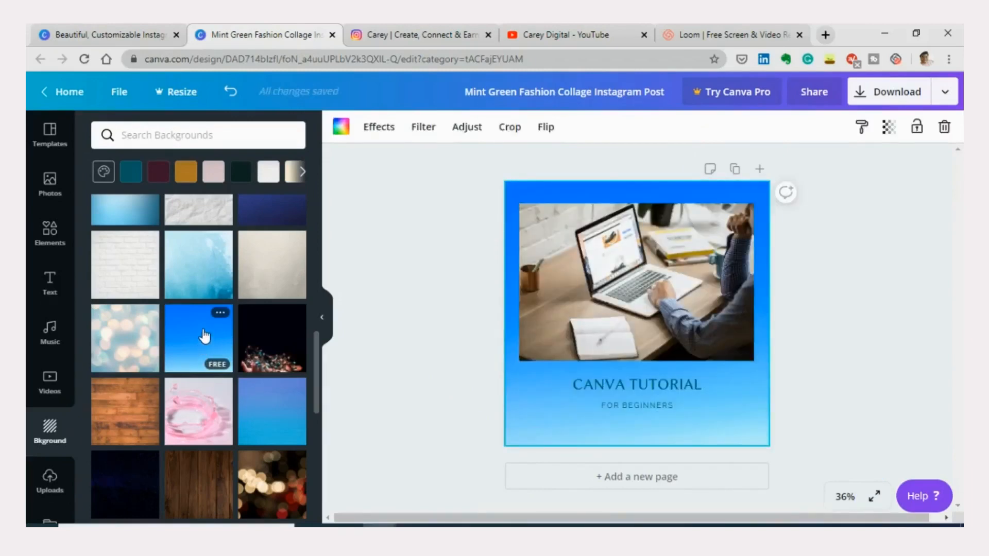
pyautogui.click(341, 127)
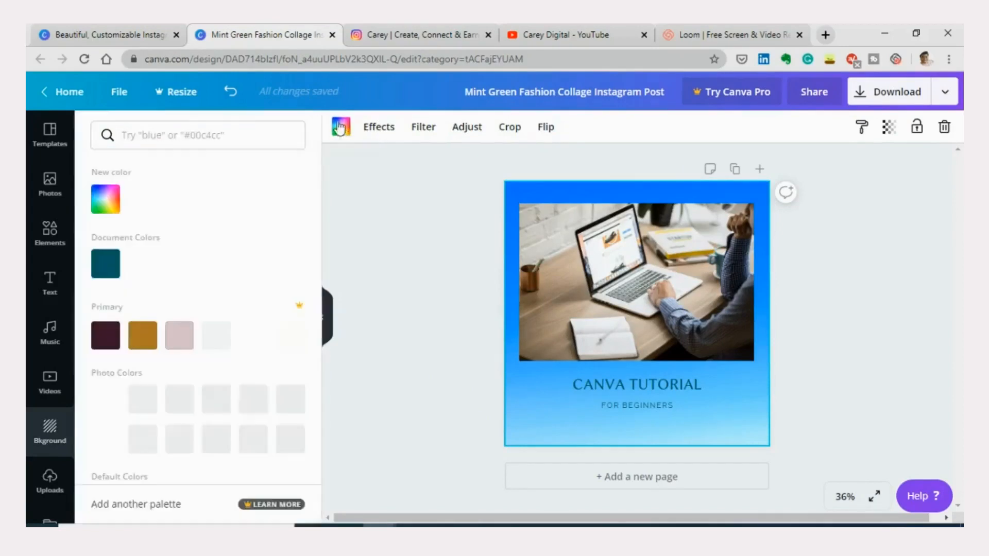
pyautogui.click(180, 337)
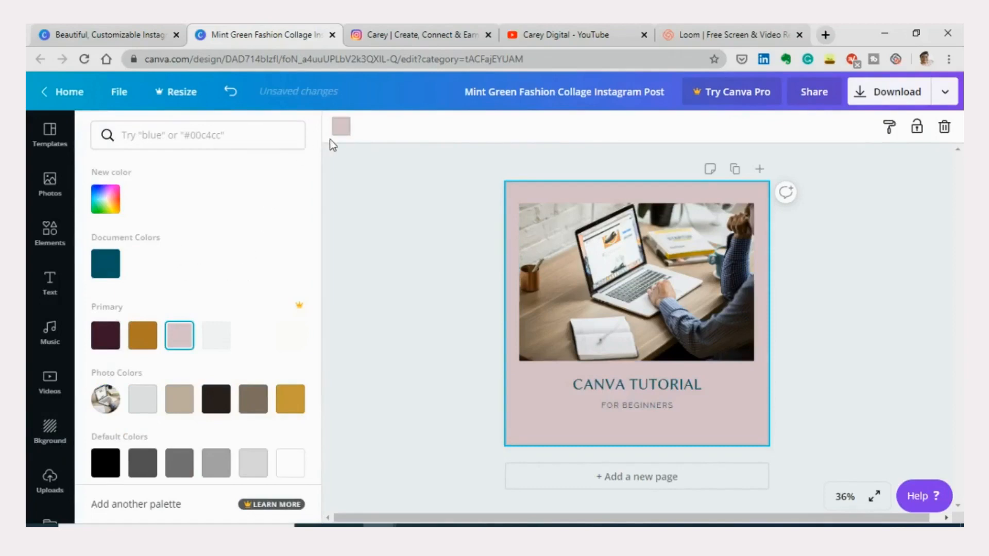
pyautogui.click(49, 428)
pyautogui.scroll(-3, 253, 292)
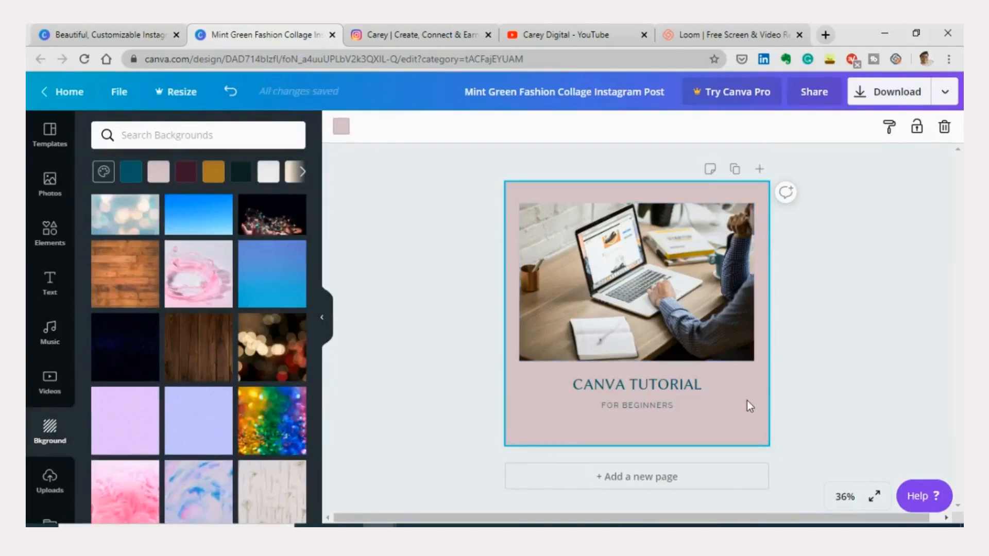
pyautogui.click(466, 216)
pyautogui.click(560, 192)
# Search the templates for "instagram post" and browse the result categories.
pyautogui.click(45, 151)
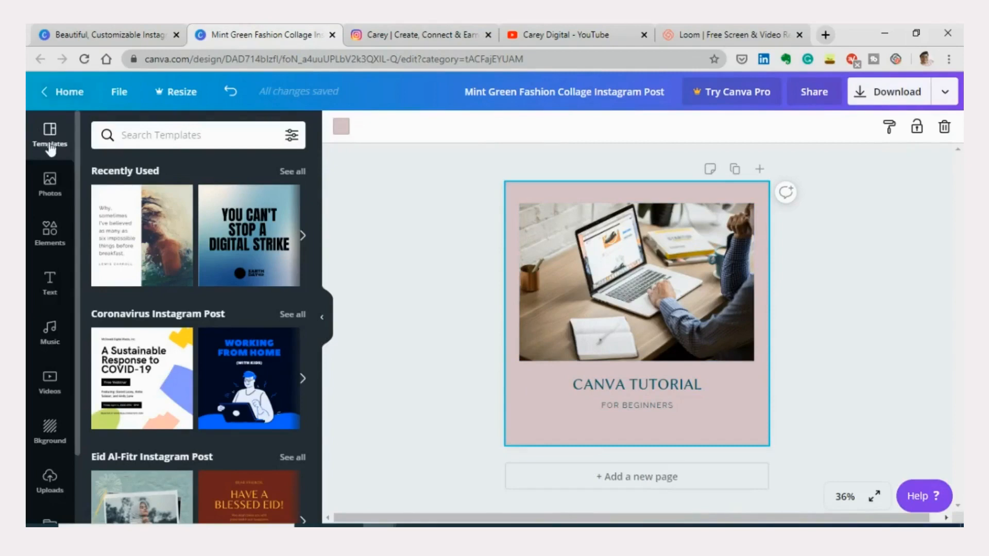
pyautogui.click(221, 138)
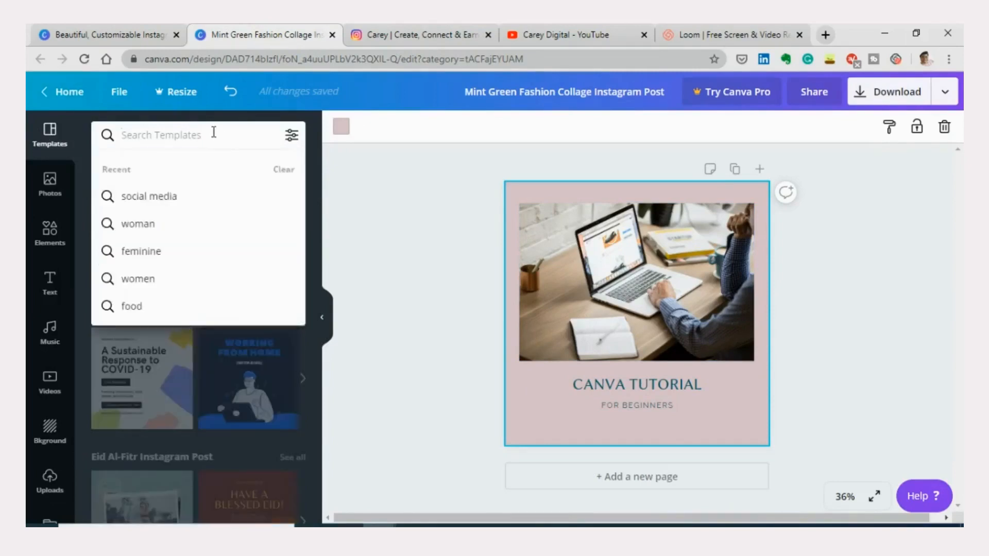
pyautogui.write('instagra')
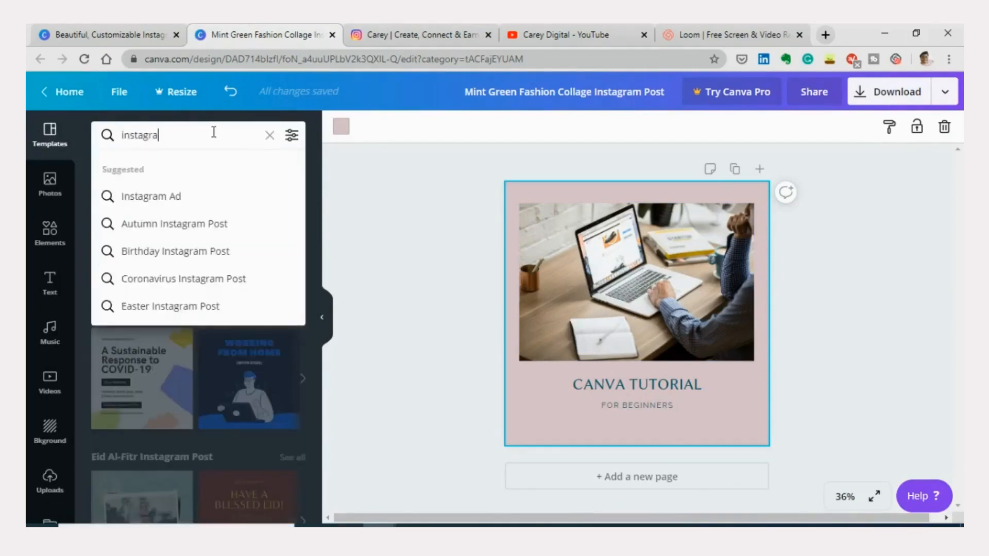
pyautogui.write('m post')
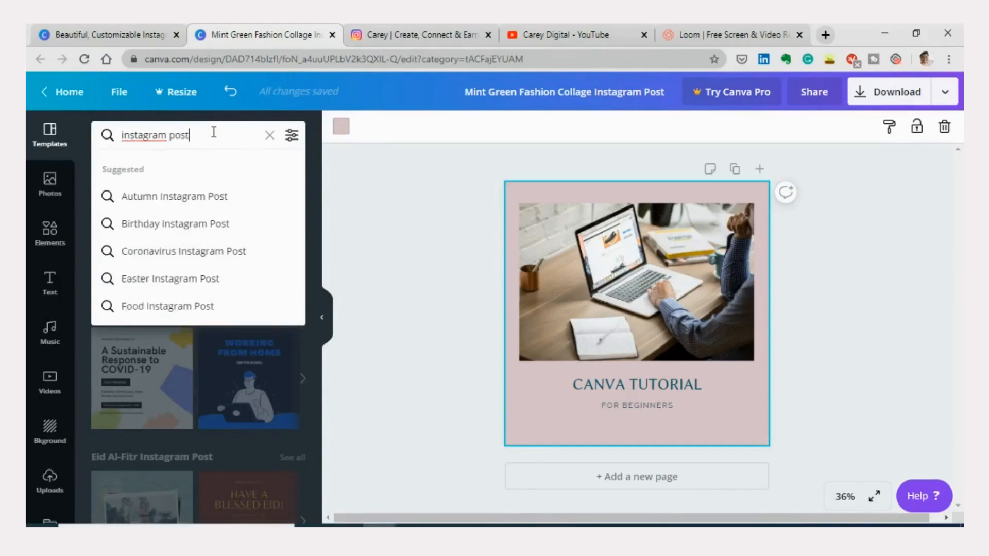
pyautogui.press('Return')
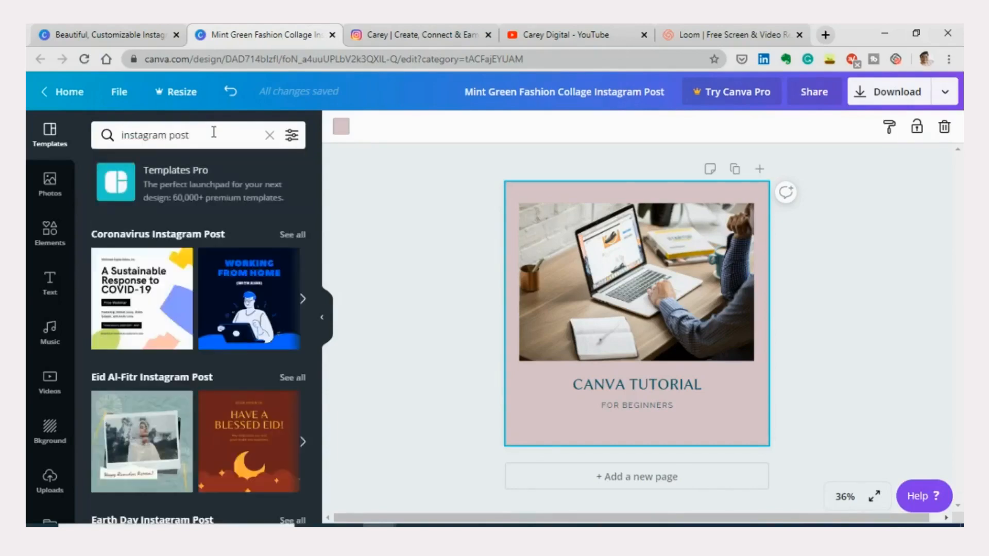
pyautogui.scroll(-5, 239, 263)
pyautogui.scroll(-5, 215, 296)
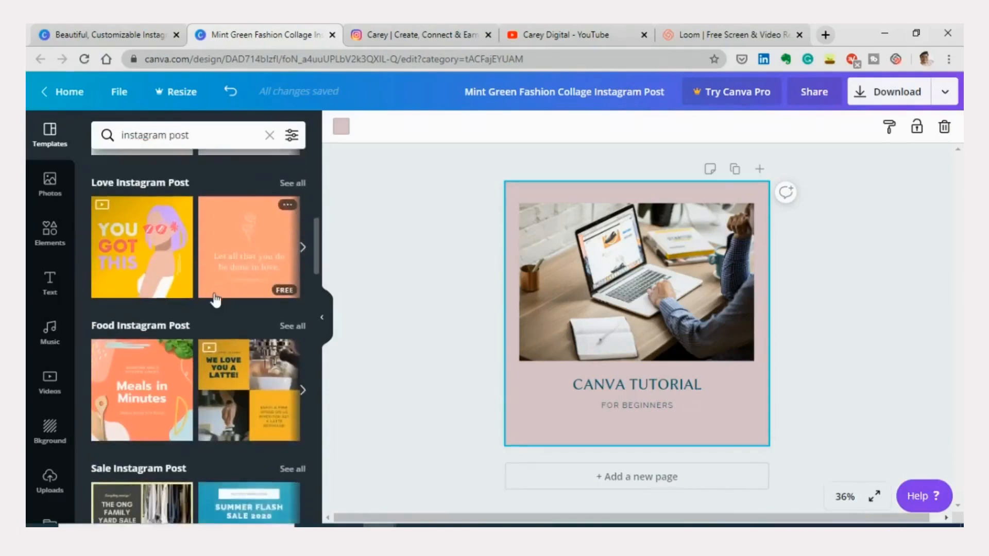
pyautogui.scroll(-3, 215, 301)
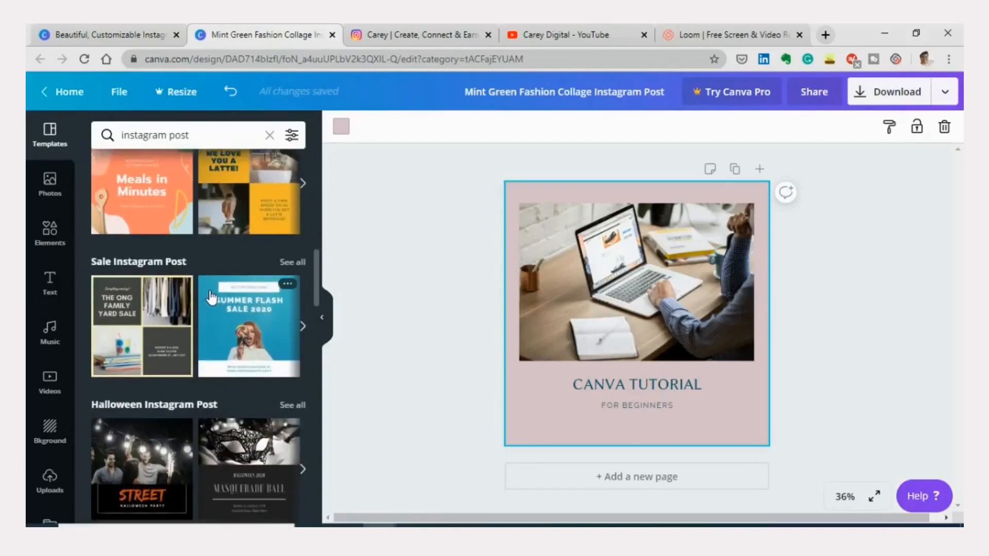
pyautogui.scroll(-5, 214, 296)
pyautogui.scroll(4, 226, 288)
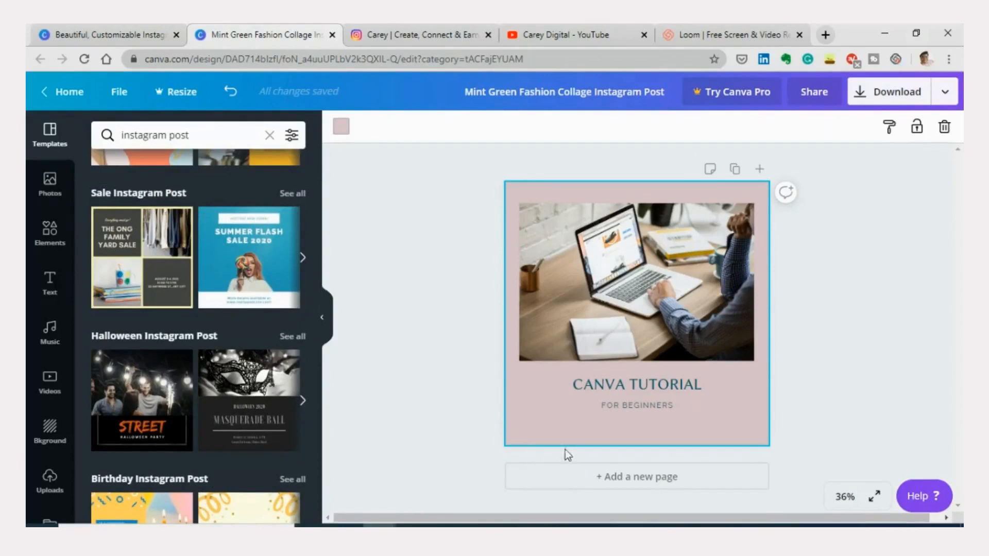
# Add a second page and apply the blue "Summer Flash Sale 2020" template from the Sale Instagram Post category.
pyautogui.click(574, 477)
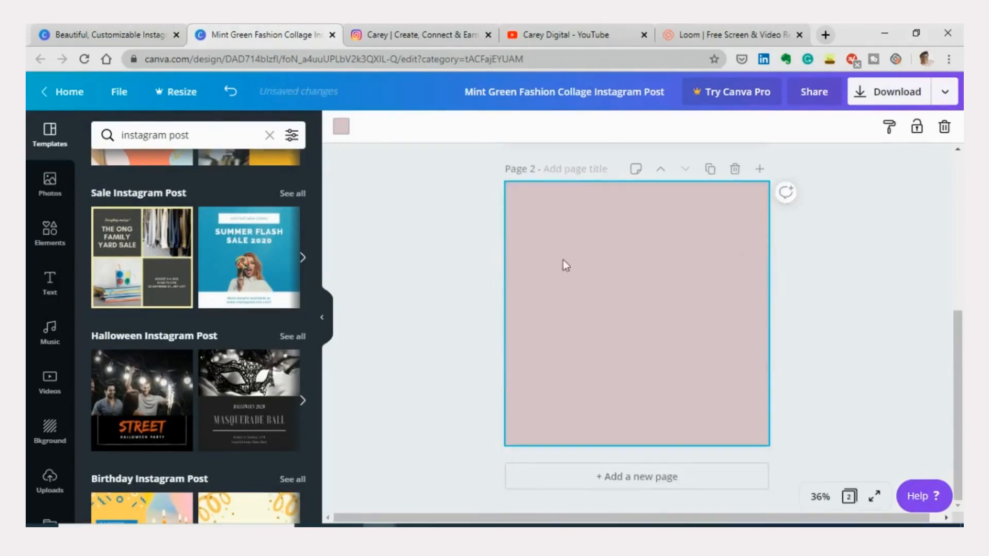
pyautogui.click(293, 194)
pyautogui.click(234, 267)
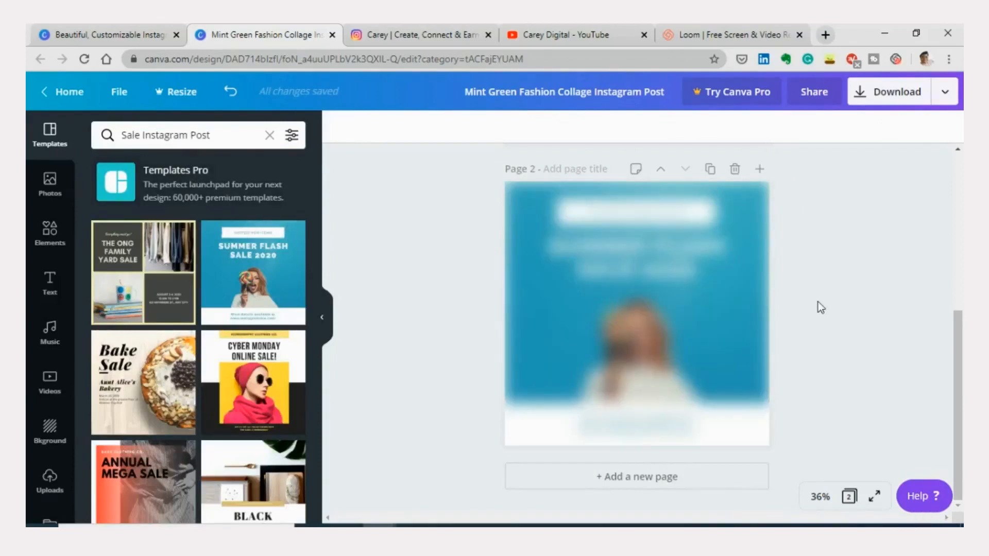
# Ungroup the "Hottest New Items!" banner and "Summer Flash Sale 2020" heading group on page 2.
pyautogui.scroll(4, 818, 302)
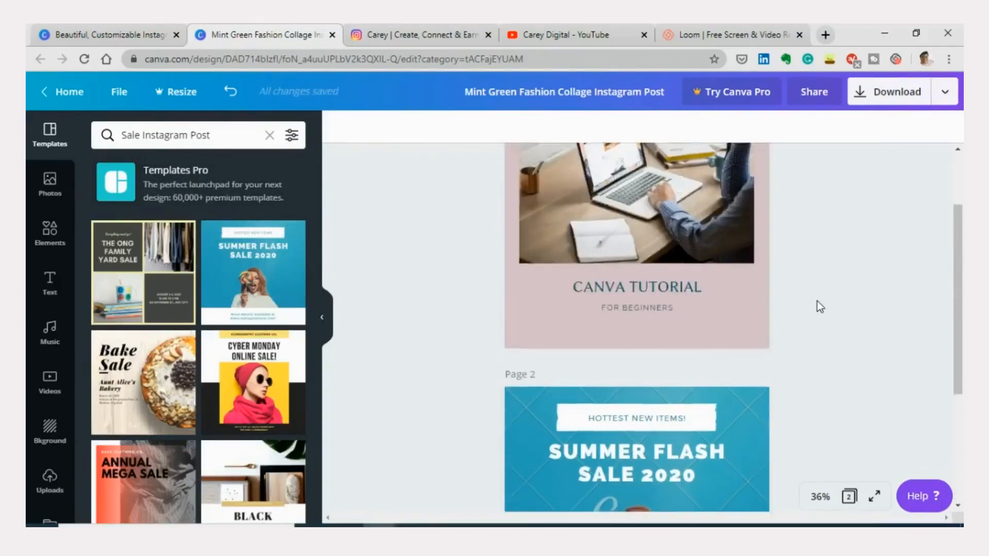
pyautogui.scroll(-4, 816, 302)
pyautogui.scroll(1, 758, 301)
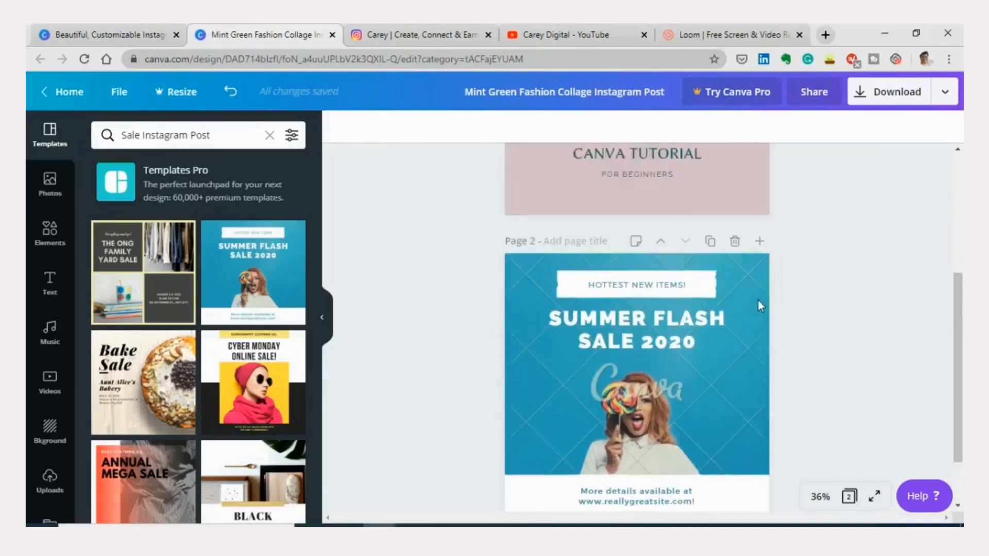
pyautogui.scroll(4, 758, 302)
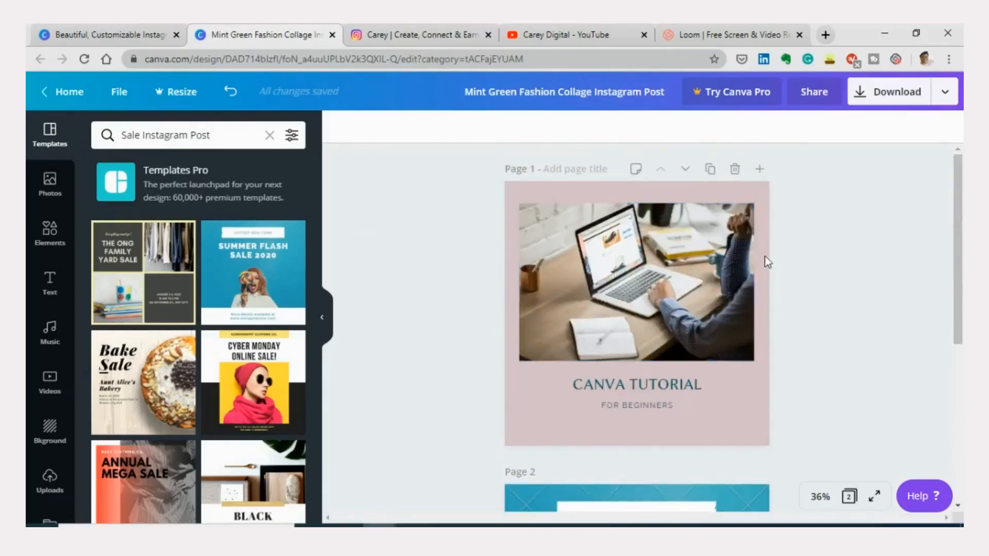
pyautogui.scroll(-5, 861, 279)
pyautogui.click(645, 214)
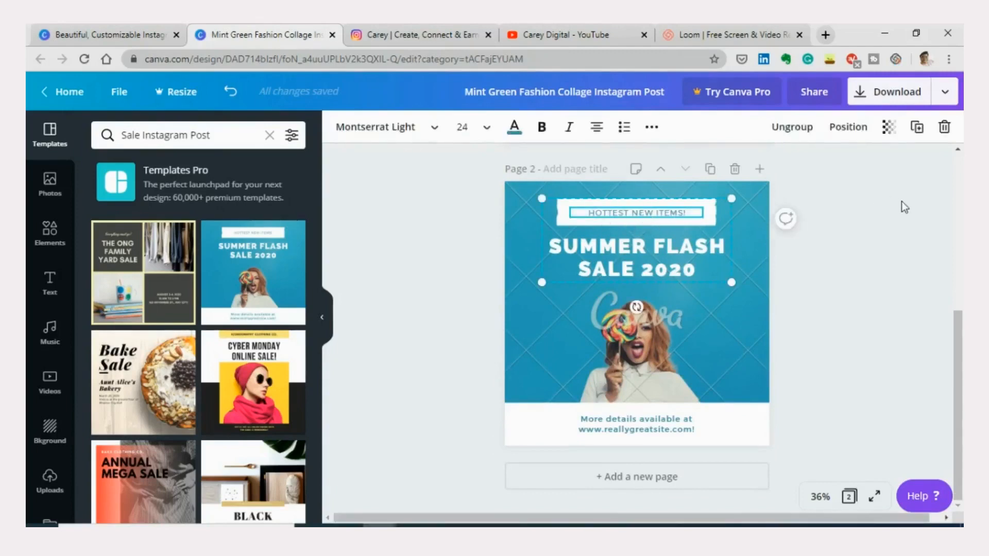
pyautogui.moveTo(659, 245)
pyautogui.mouseDown()
pyautogui.moveTo(660, 265)
pyautogui.moveTo(659, 244)
pyautogui.mouseUp()
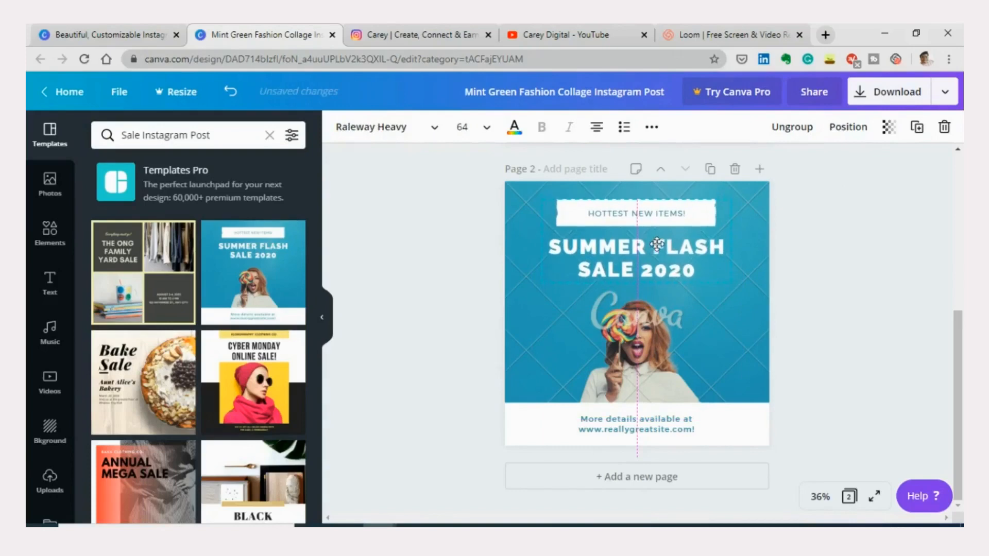
pyautogui.click(791, 127)
pyautogui.click(868, 264)
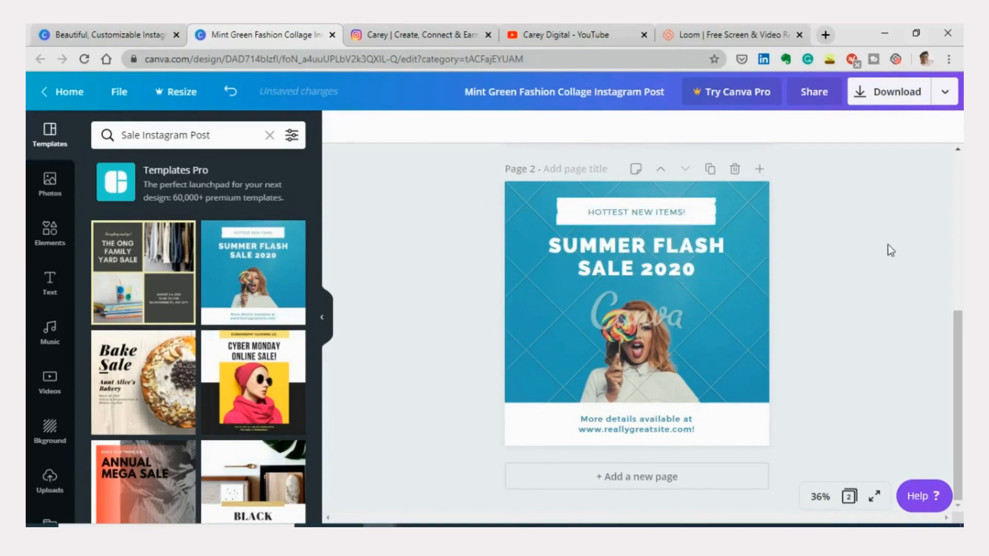
# Try moving the white banner from page 2 onto the photo's upper edge on page 1, and undo the move.
pyautogui.moveTo(713, 205); pyautogui.dragTo(698, 175)
pyautogui.click(886, 215)
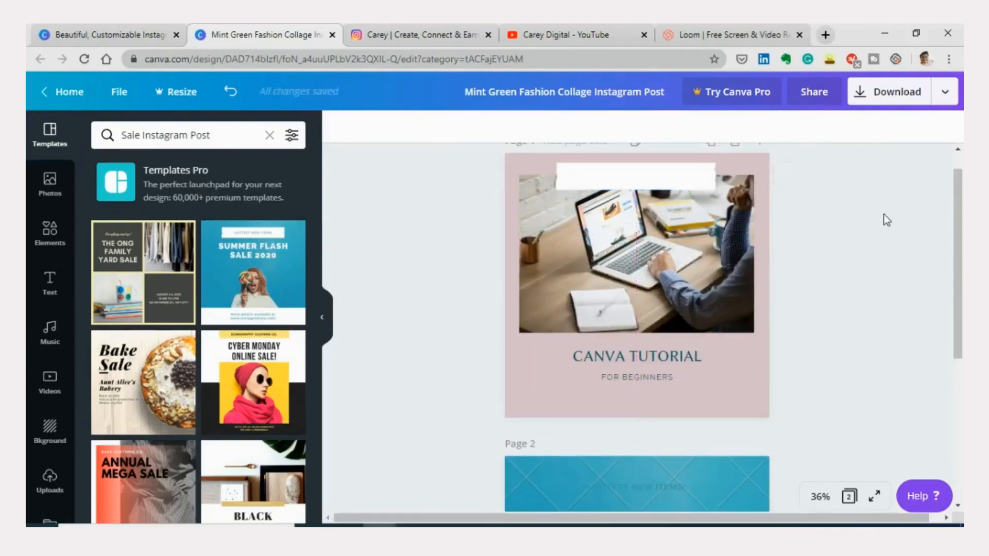
pyautogui.scroll(-5, 840, 226)
pyautogui.scroll(5, 772, 226)
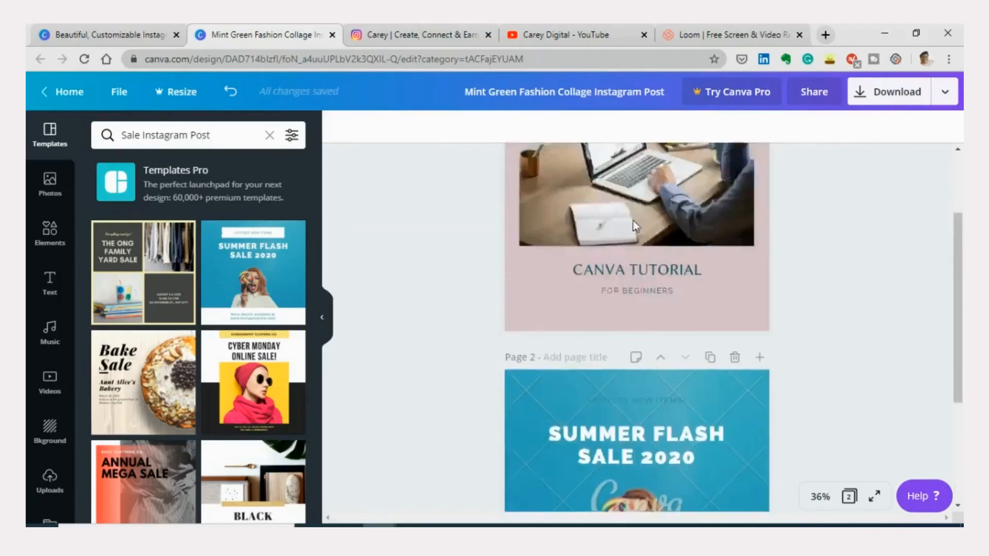
pyautogui.click(237, 101)
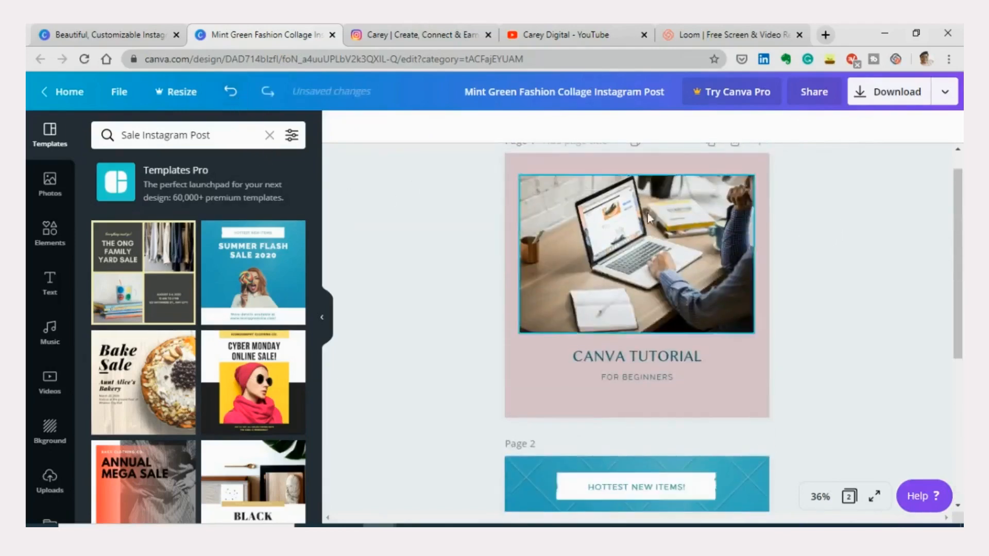
# Move the white banner shape from page 2 to page 1, centred over the photo's upper edge.
pyautogui.scroll(-5, 647, 212)
pyautogui.click(708, 210)
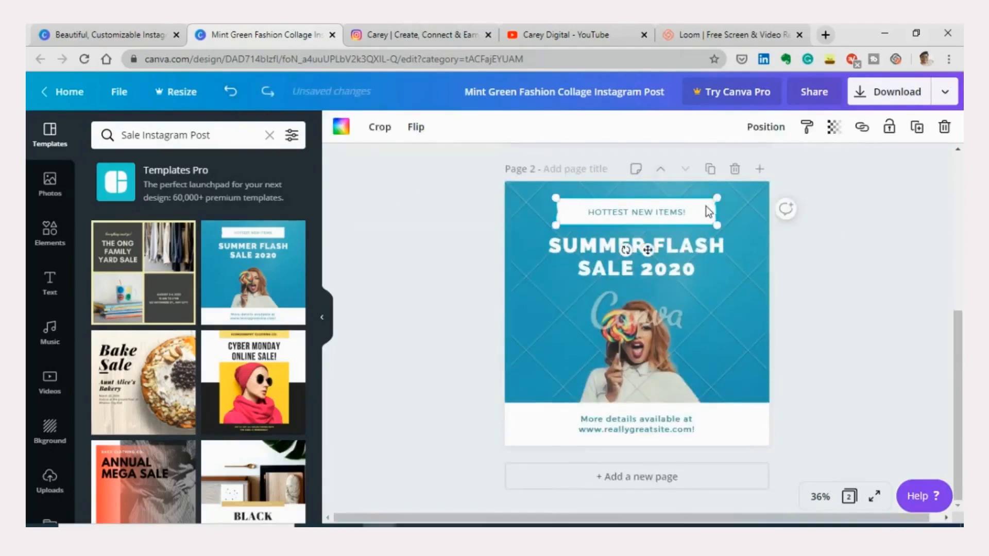
pyautogui.moveTo(706, 210); pyautogui.dragTo(674, 214)
pyautogui.scroll(5, 709, 179)
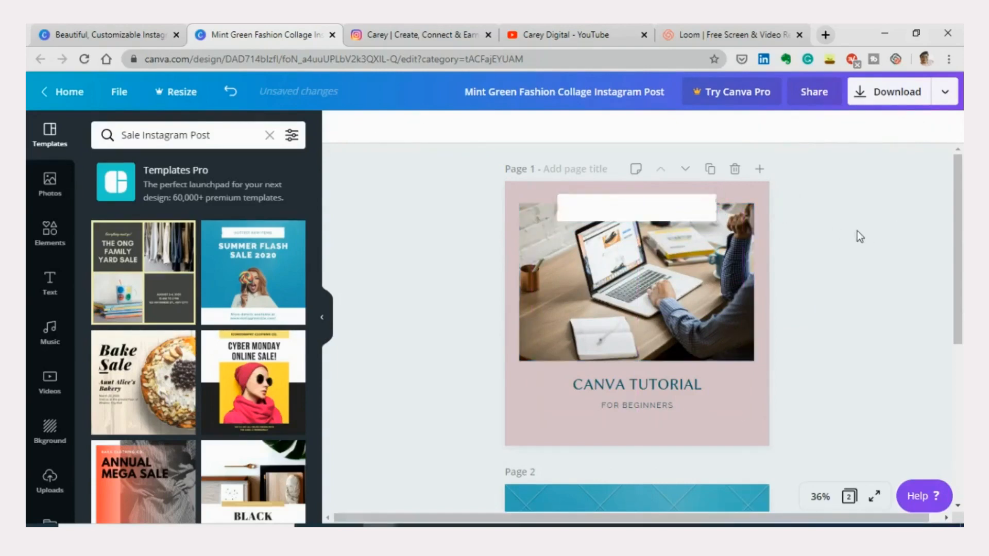
pyautogui.click(808, 230)
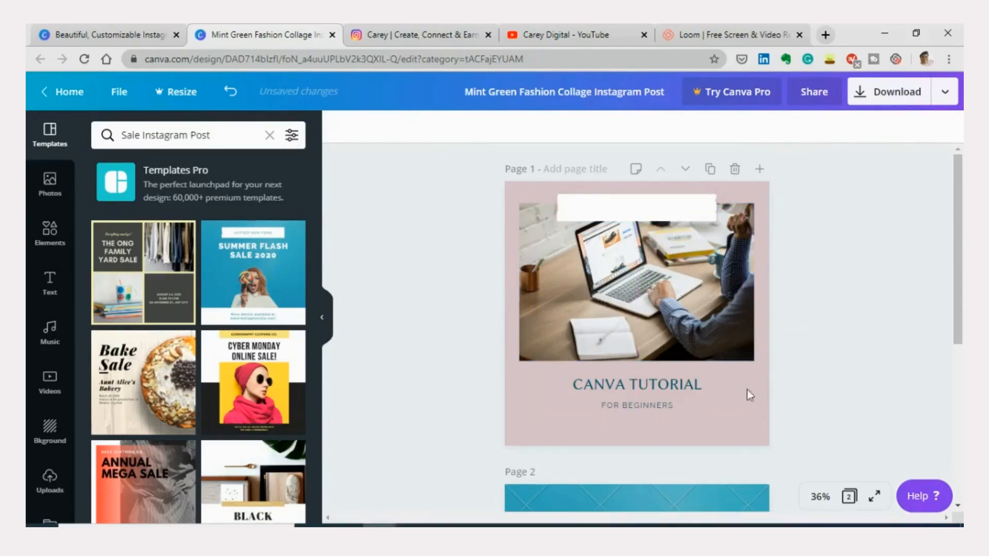
pyautogui.click(657, 213)
pyautogui.scroll(-2, 785, 289)
pyautogui.scroll(2, 681, 250)
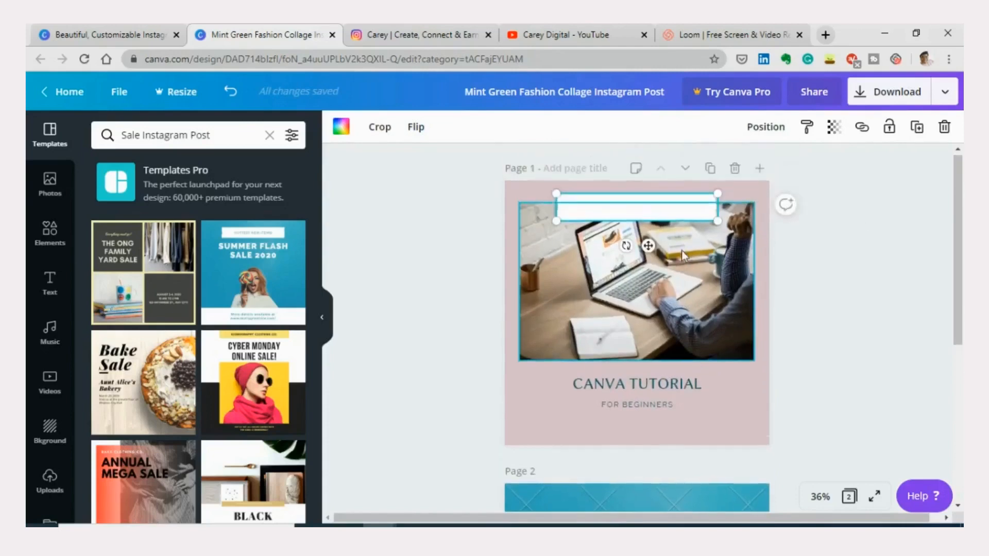
# Move the "For Beginners" subtitle and the "Canva Tutorial" heading slightly lower on page 1, keeping both centred.
pyautogui.click(650, 407)
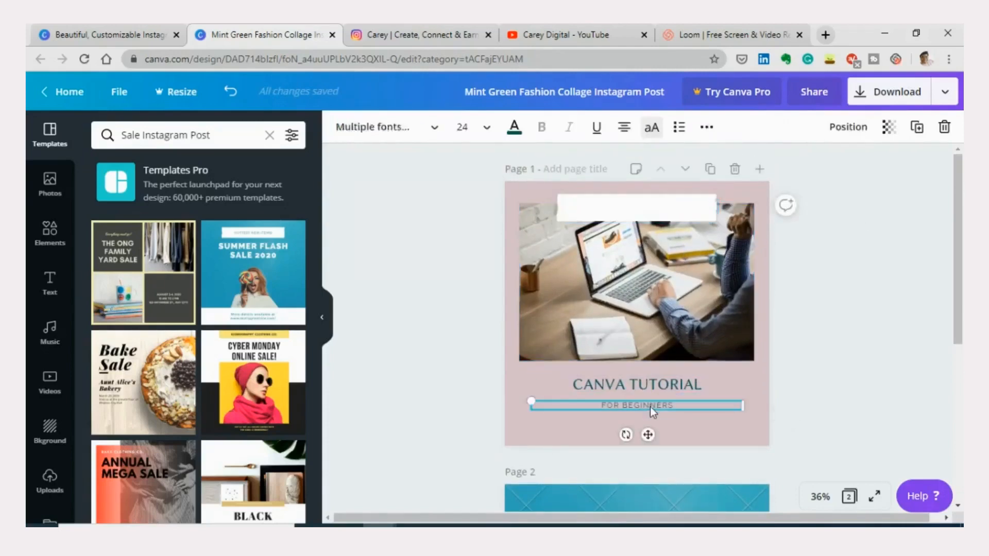
pyautogui.moveTo(650, 407); pyautogui.dragTo(648, 425)
pyautogui.moveTo(656, 388); pyautogui.dragTo(658, 406)
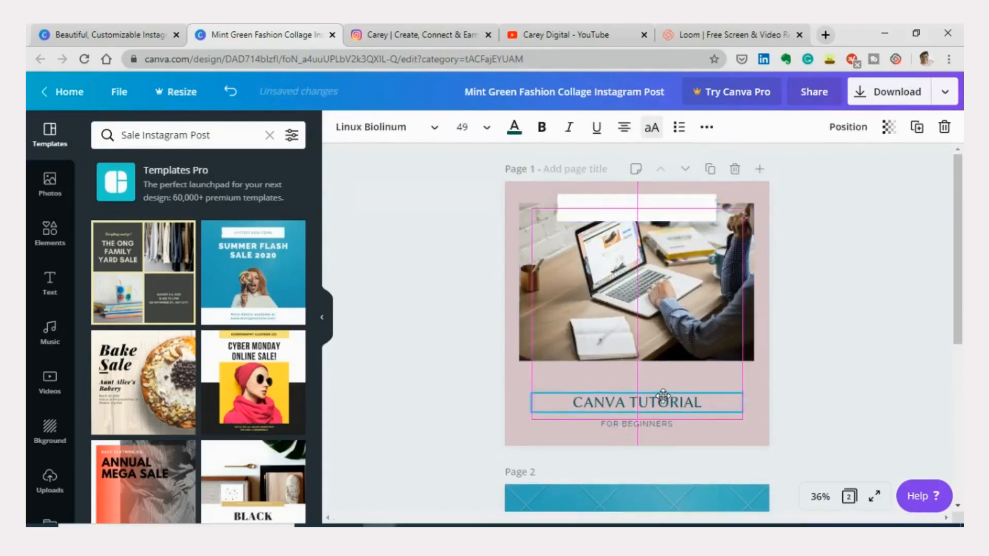
# Move the laptop photo and the white banner slightly lower, keeping the banner centred over the photo's upper edge.
pyautogui.click(675, 326)
pyautogui.moveTo(675, 326); pyautogui.dragTo(675, 345)
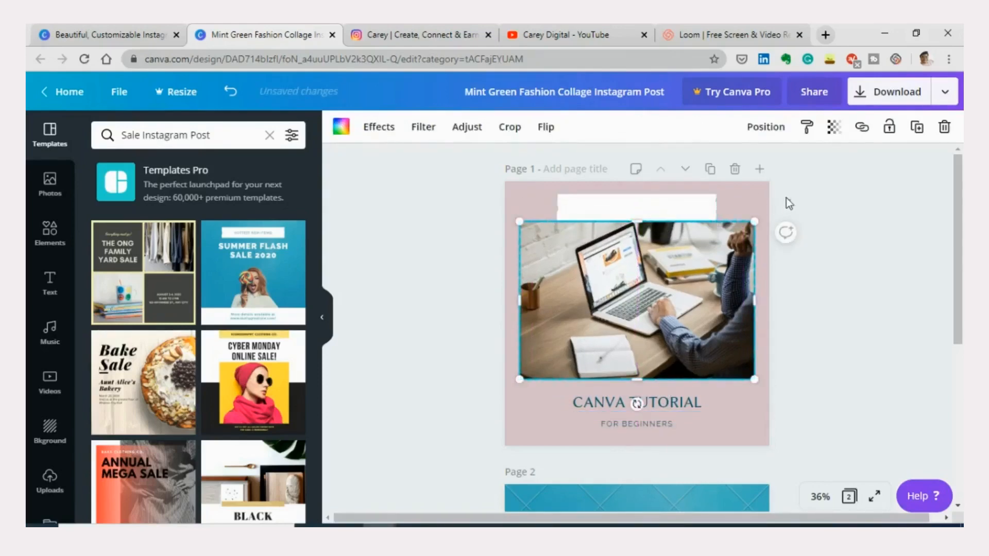
pyautogui.moveTo(684, 207); pyautogui.dragTo(685, 220)
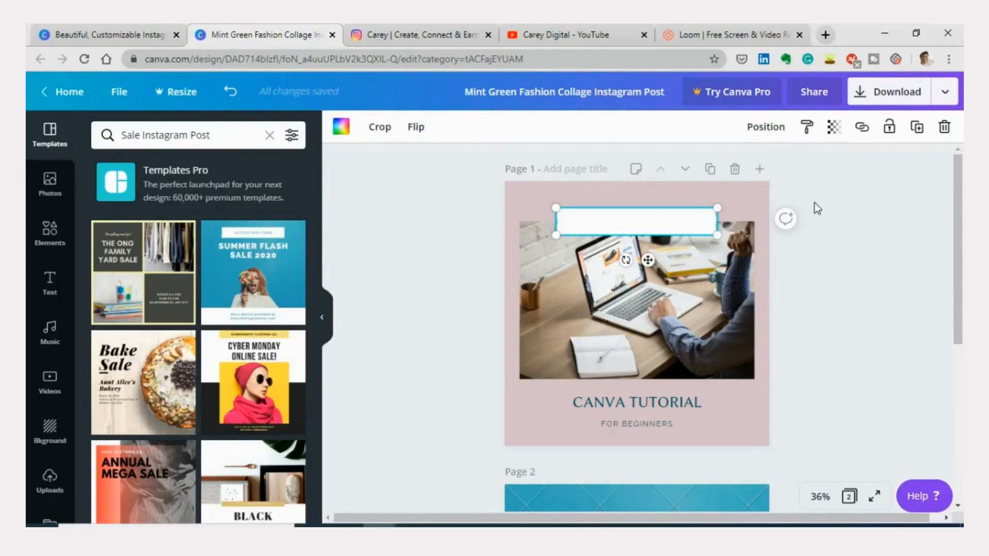
# Delete page 2 with the "Summer Flash Sale 2020" design.
pyautogui.scroll(-3, 803, 423)
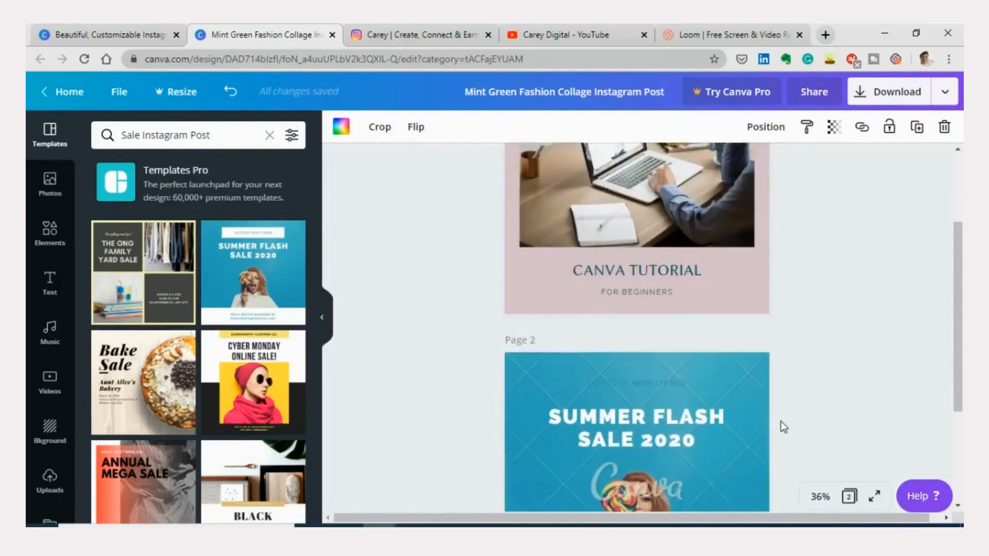
pyautogui.scroll(-2, 731, 386)
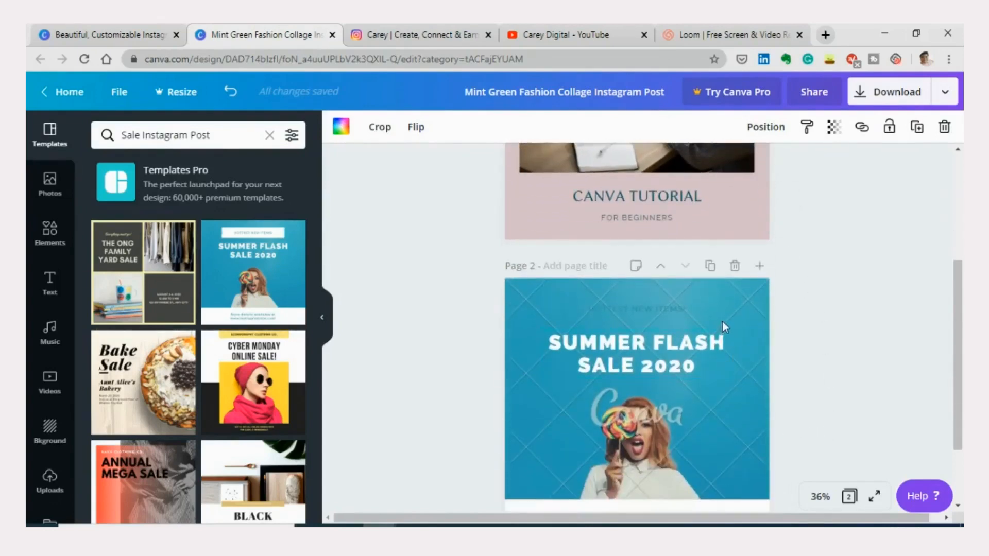
pyautogui.scroll(-2, 679, 325)
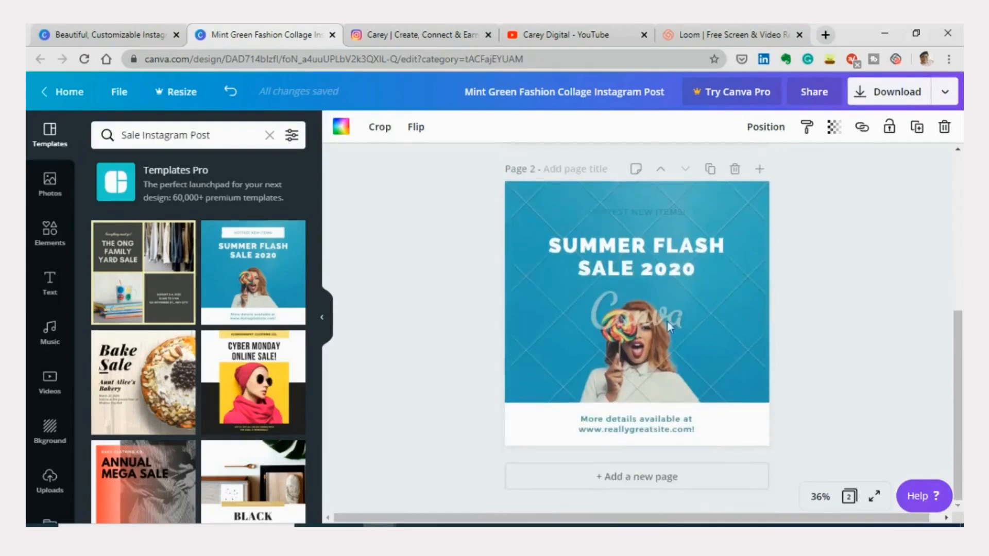
pyautogui.scroll(4, 631, 376)
pyautogui.scroll(-4, 635, 378)
pyautogui.scroll(3, 760, 336)
pyautogui.scroll(-3, 770, 342)
pyautogui.click(756, 430)
pyautogui.moveTo(756, 431)
pyautogui.mouseDown()
pyautogui.moveTo(756, 404)
pyautogui.moveTo(754, 421)
pyautogui.mouseUp()
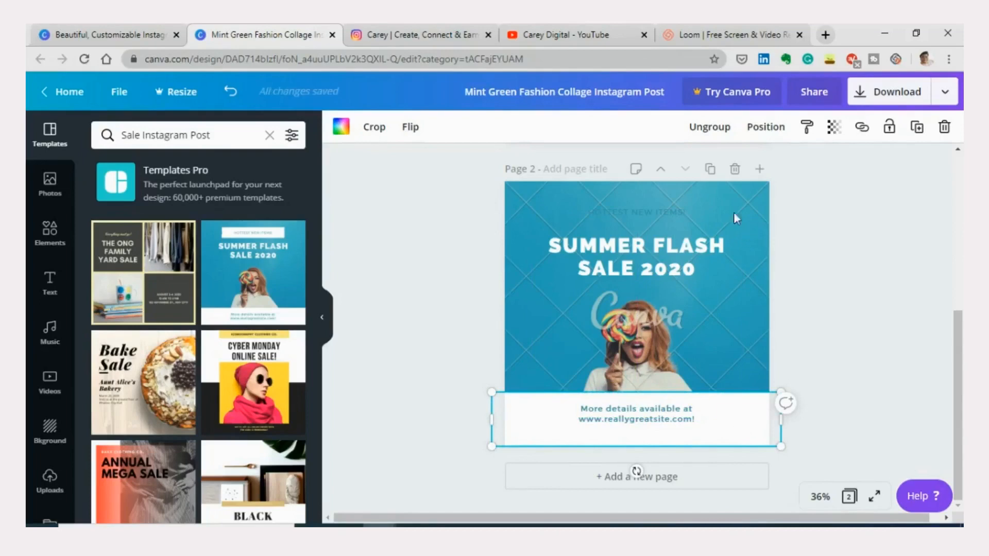
pyautogui.click(735, 170)
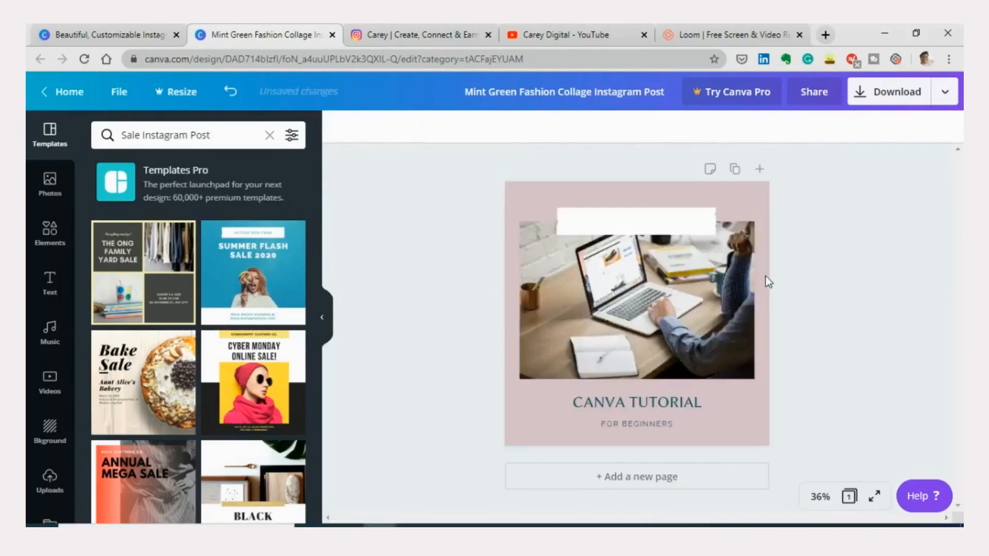
# Move the "For Beginners" subtitle slightly up, closer to the "Canva Tutorial" heading.
pyautogui.click(612, 227)
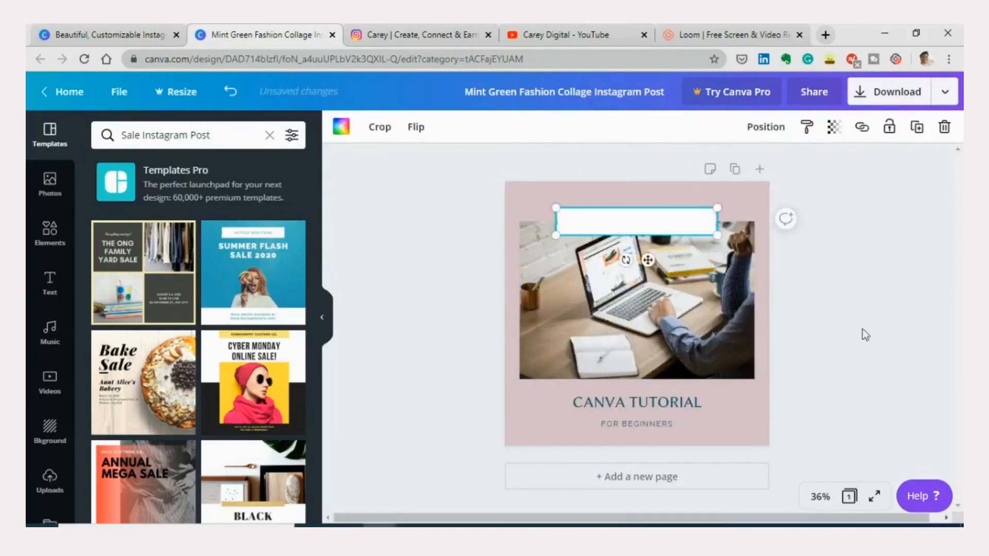
pyautogui.moveTo(659, 421); pyautogui.dragTo(660, 415)
pyautogui.click(913, 320)
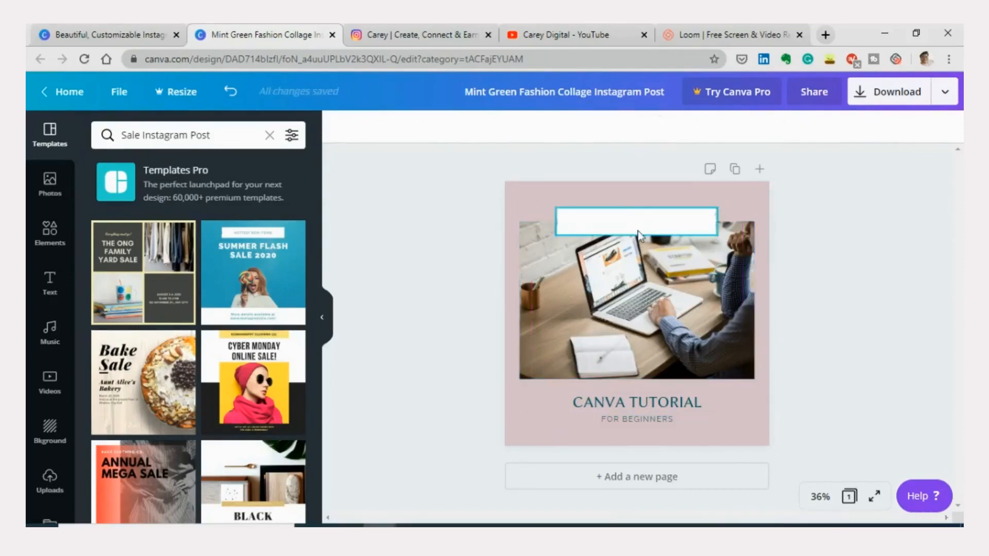
pyautogui.click(638, 420)
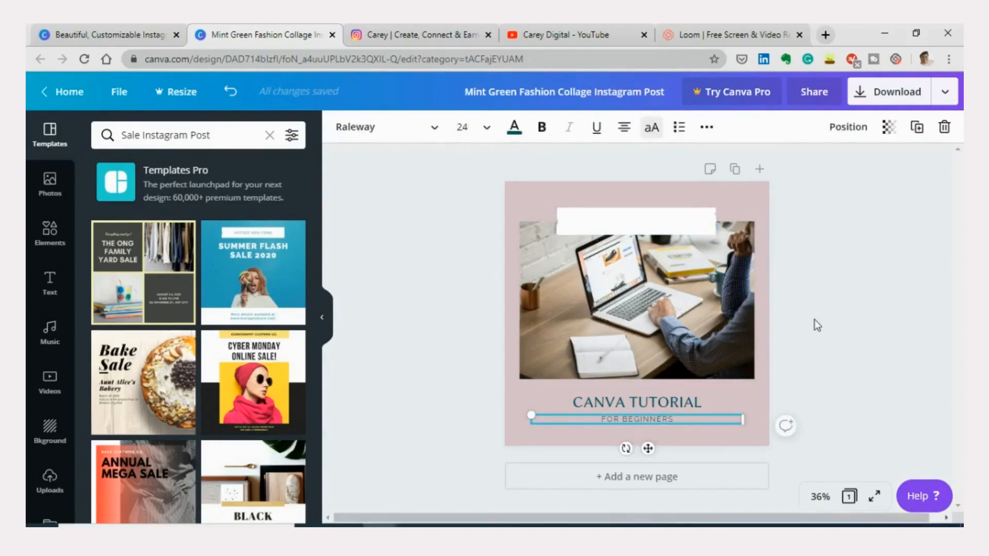
pyautogui.click(918, 128)
pyautogui.moveTo(666, 425); pyautogui.dragTo(659, 222)
pyautogui.click(944, 128)
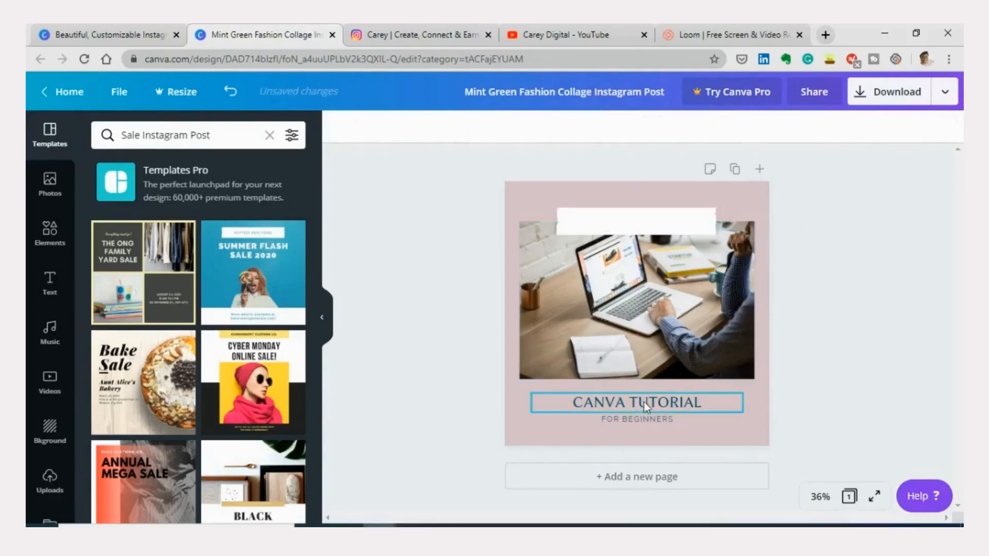
pyautogui.click(648, 418)
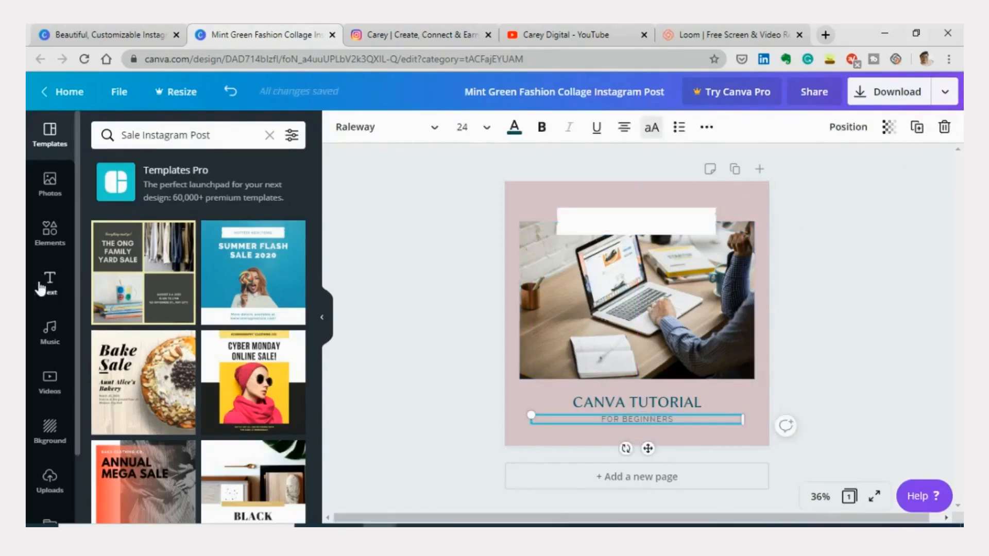
pyautogui.click(50, 282)
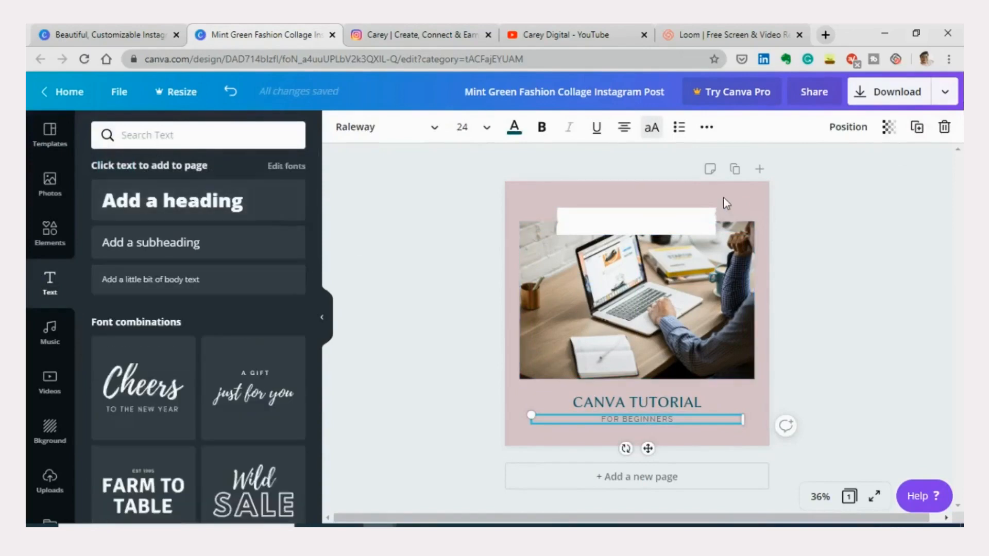
pyautogui.click(814, 371)
# Place a duplicate of the "For Beginners" subtitle centred on the white banner and change its text to "NEW POST".
pyautogui.click(682, 419)
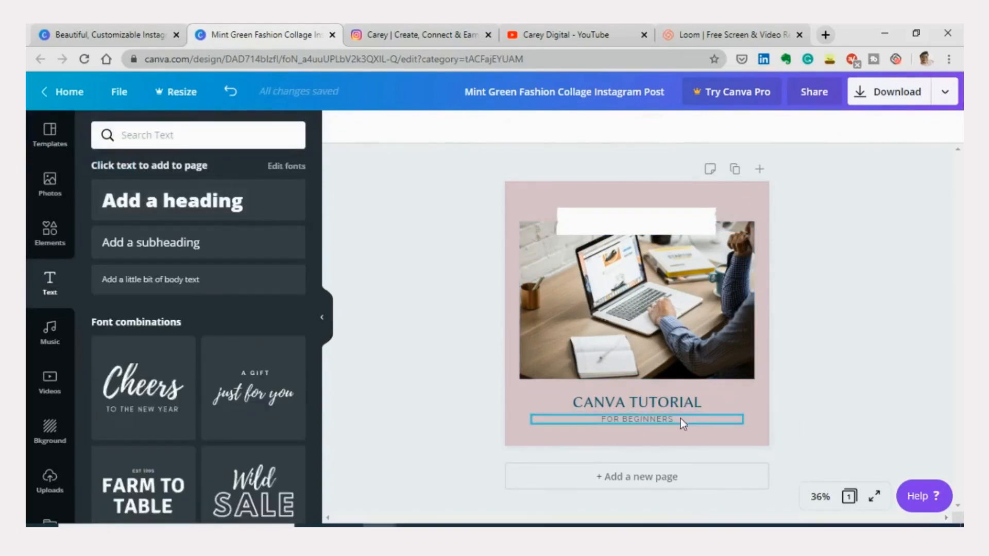
pyautogui.click(916, 127)
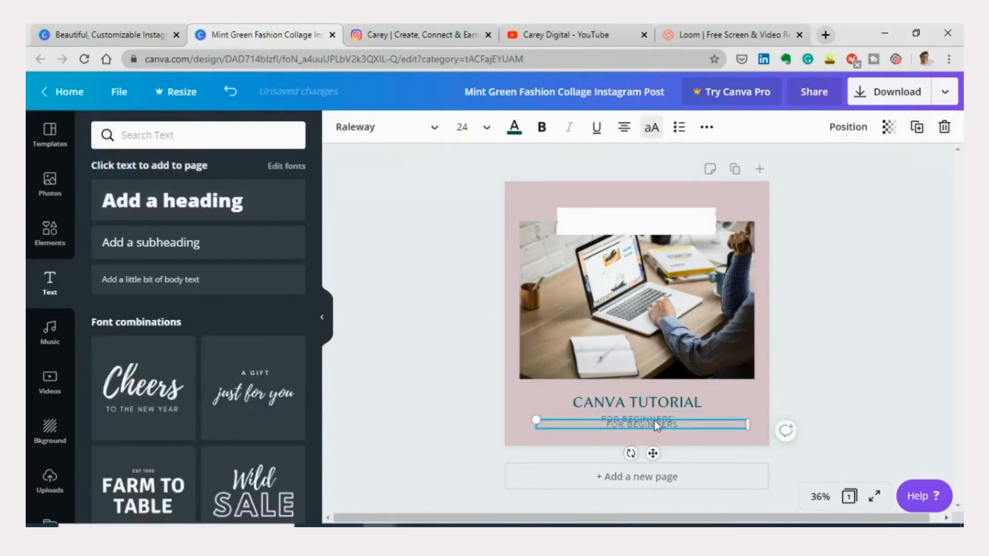
pyautogui.moveTo(657, 428); pyautogui.dragTo(649, 218)
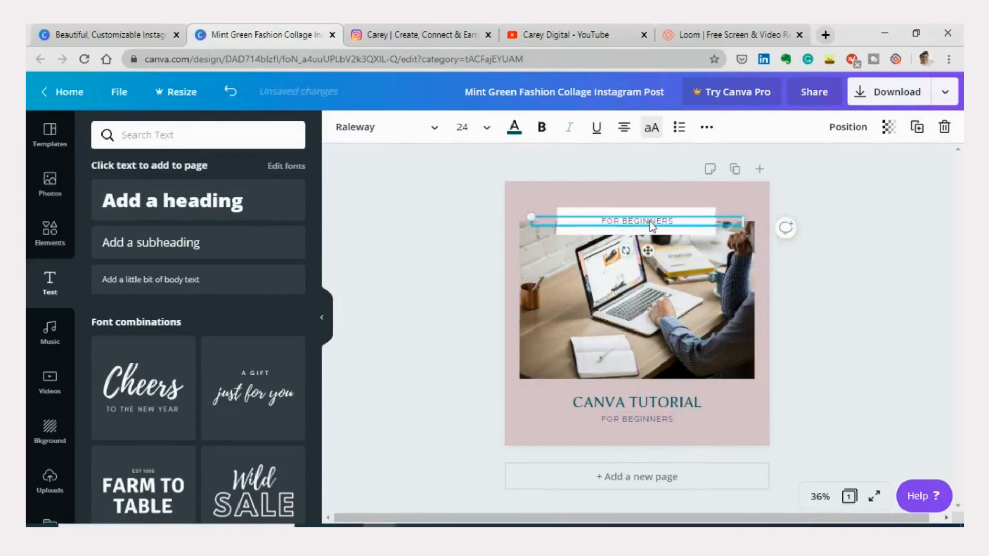
pyautogui.doubleClick(650, 221)
pyautogui.tripleClick(650, 220)
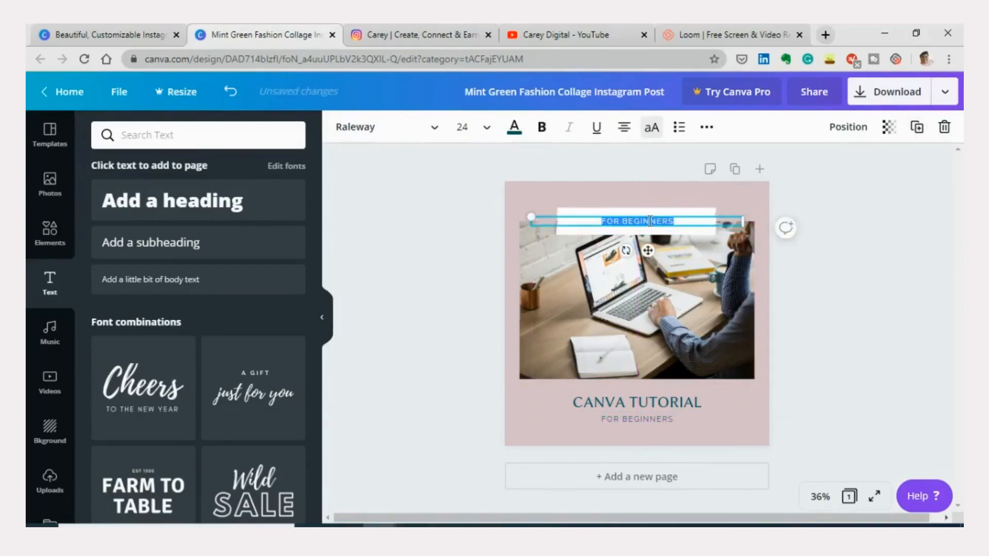
pyautogui.write('NEW POST')
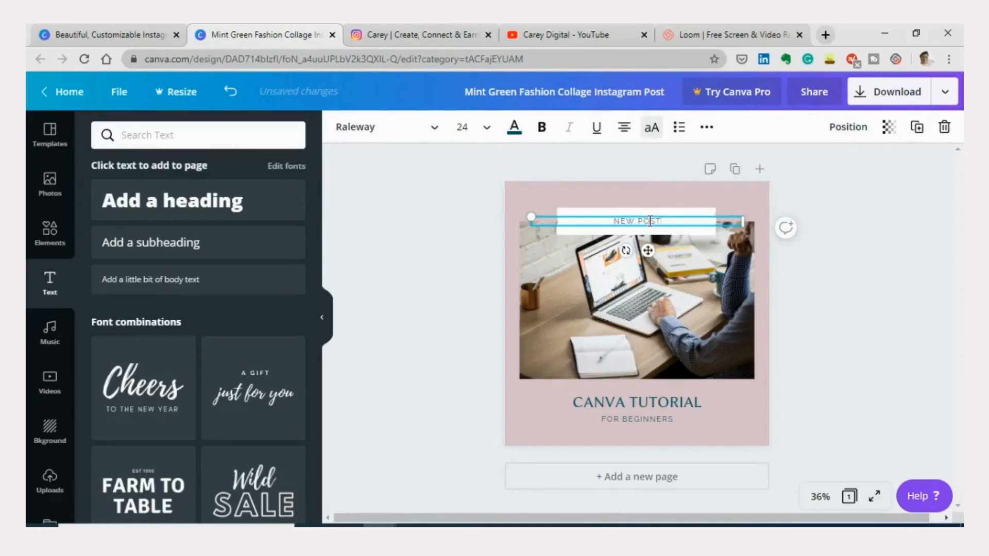
# Make the "NEW POST" banner text bold and set its font size to 36.
pyautogui.tripleClick(650, 221)
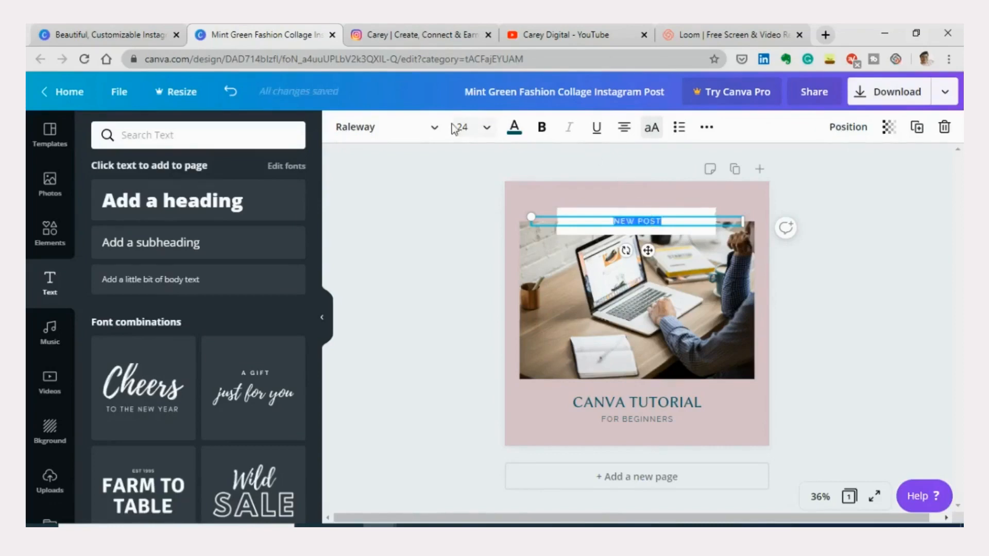
pyautogui.click(541, 127)
pyautogui.click(487, 128)
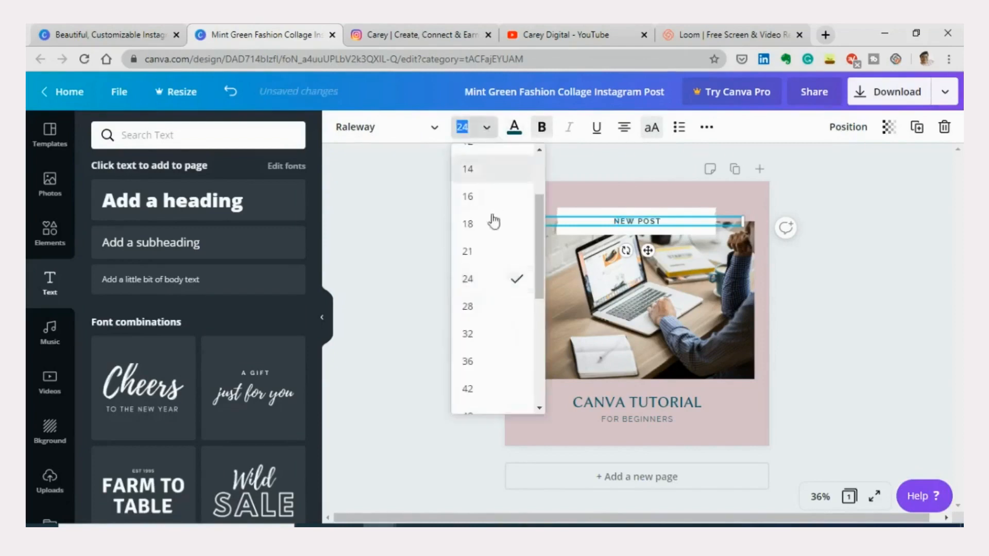
pyautogui.click(471, 362)
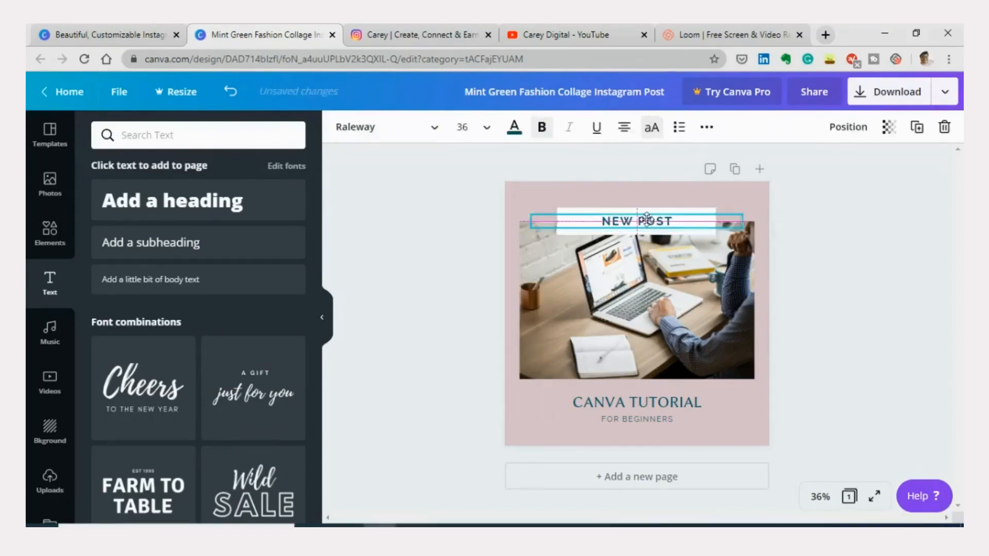
pyautogui.click(541, 127)
pyautogui.click(541, 128)
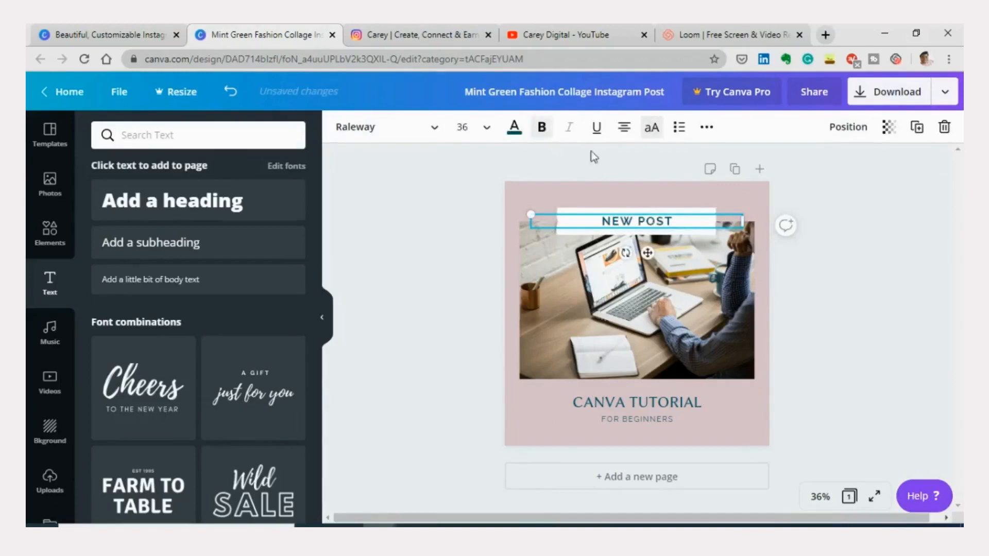
pyautogui.click(838, 266)
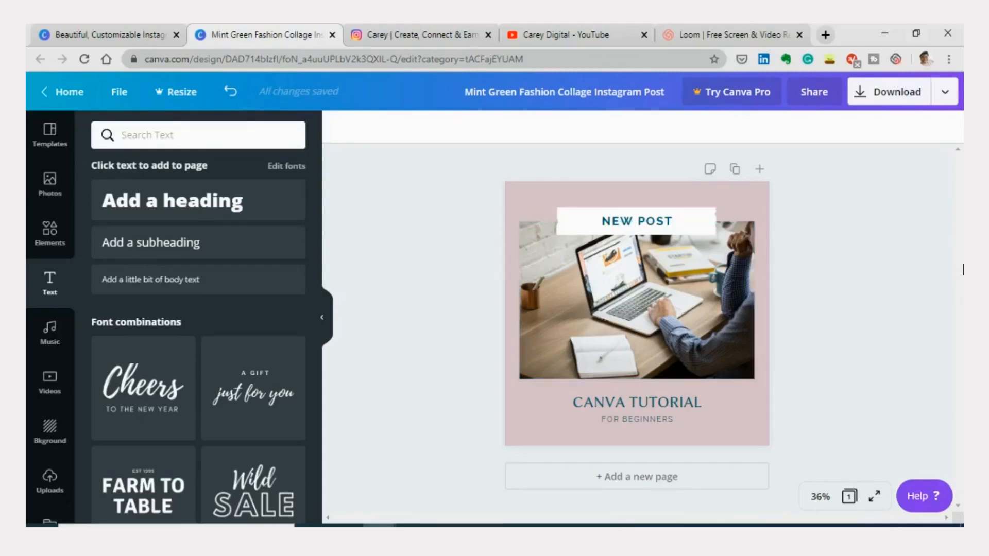
# Rename the design as "Insta Post - Canva Tutorial".
pyautogui.click(323, 319)
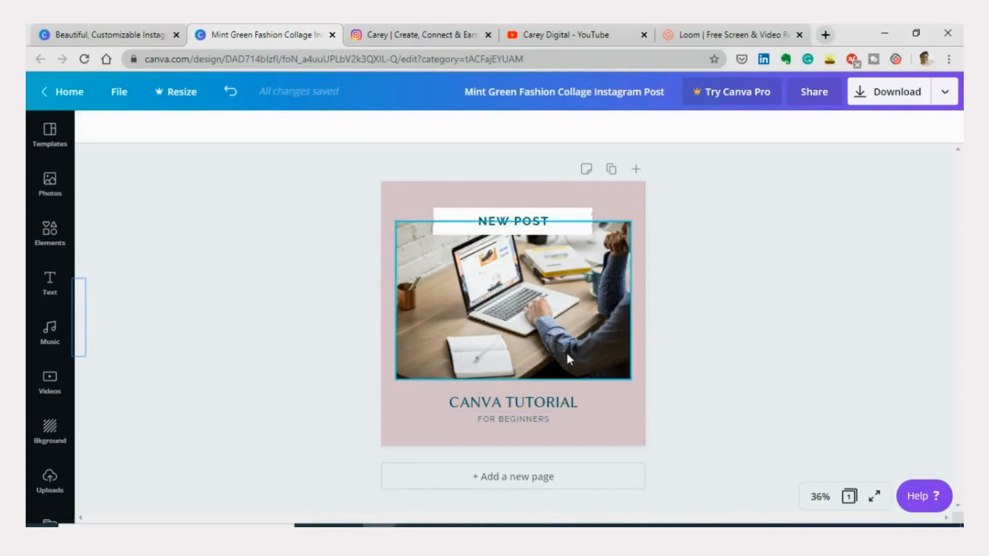
pyautogui.tripleClick(549, 97)
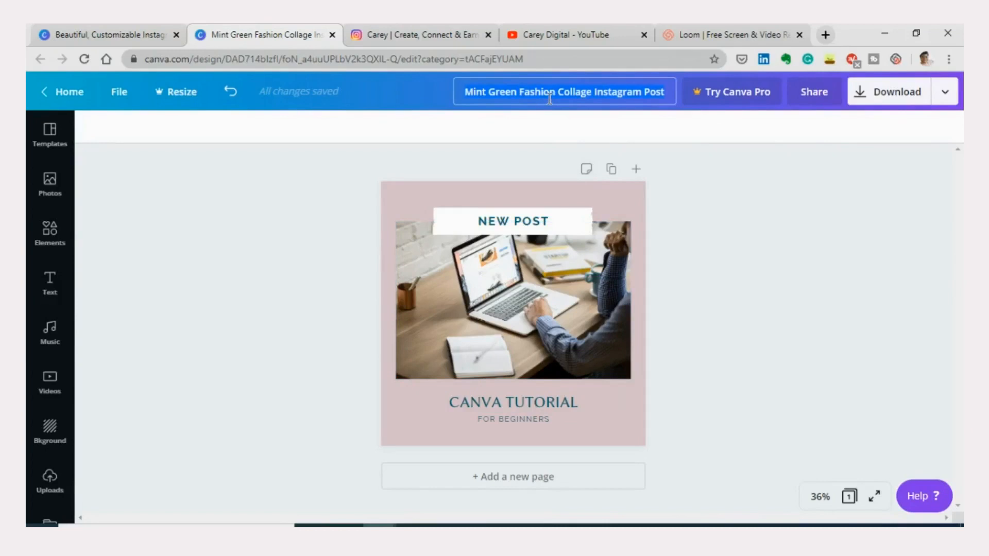
pyautogui.write('Insta')
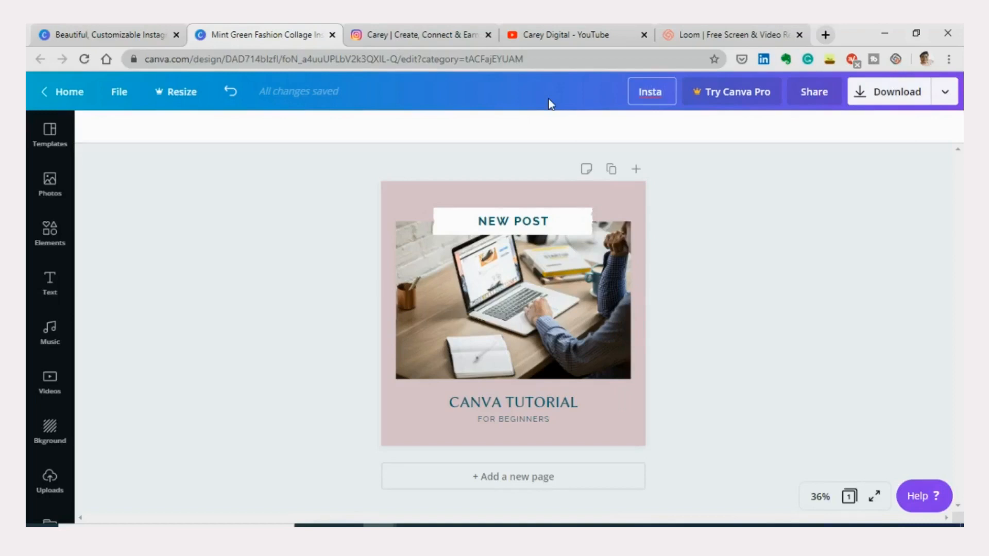
pyautogui.write(' Post - Can')
pyautogui.write('va')
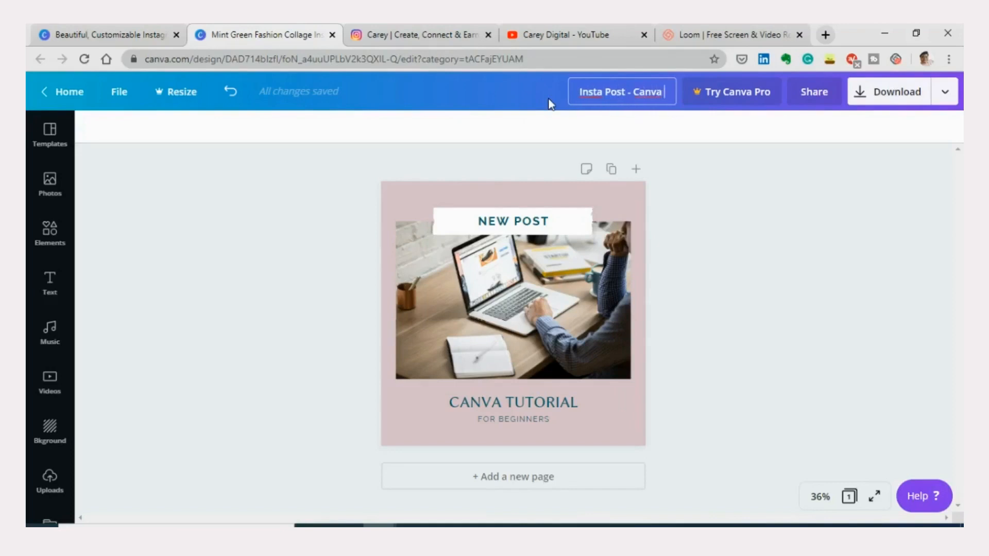
pyautogui.write(' Turoria')
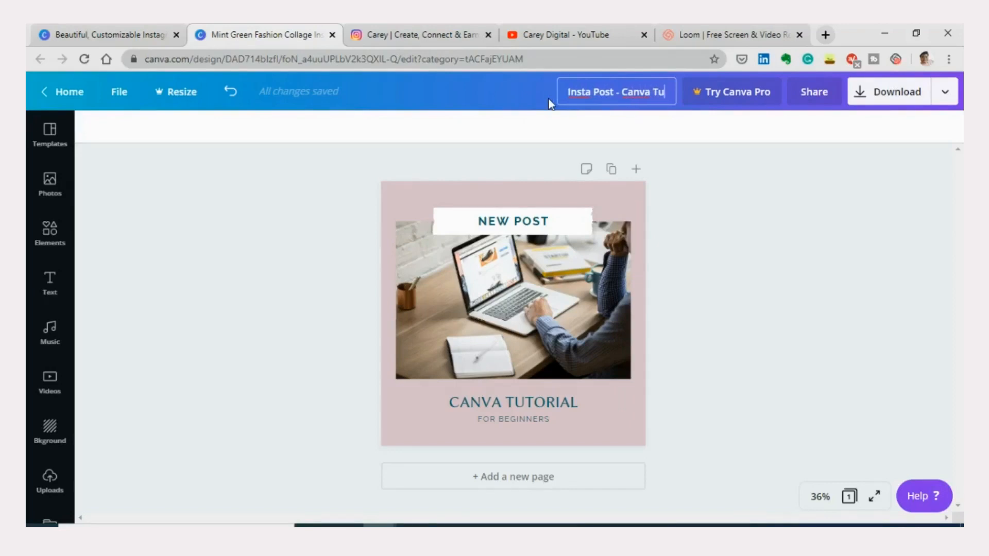
pyautogui.write('l')
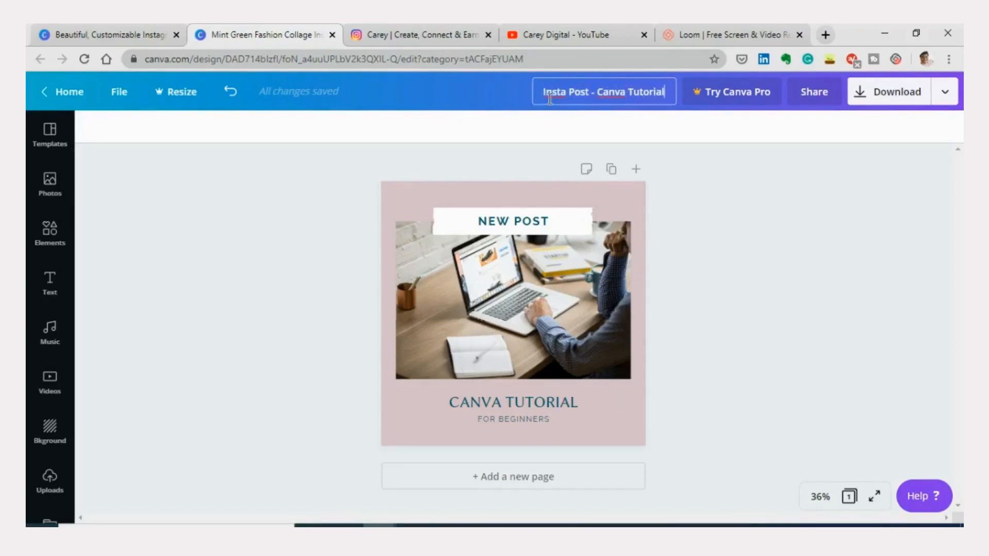
pyautogui.click(749, 272)
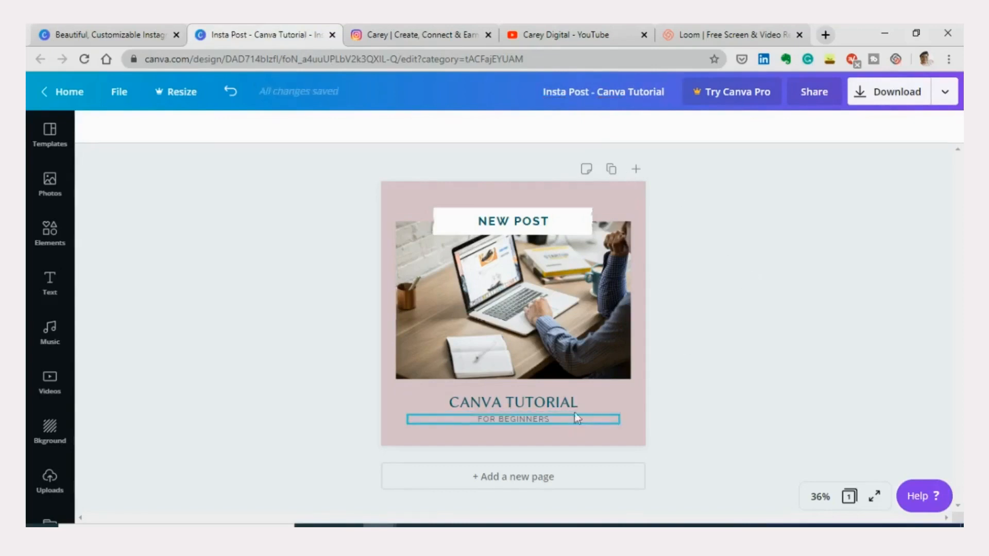
# Move the "Canva Tutorial" heading and the "For Beginners" subtitle slightly up towards the photo, keeping both centred.
pyautogui.moveTo(559, 397); pyautogui.dragTo(546, 407)
pyautogui.click(546, 419)
pyautogui.click(700, 366)
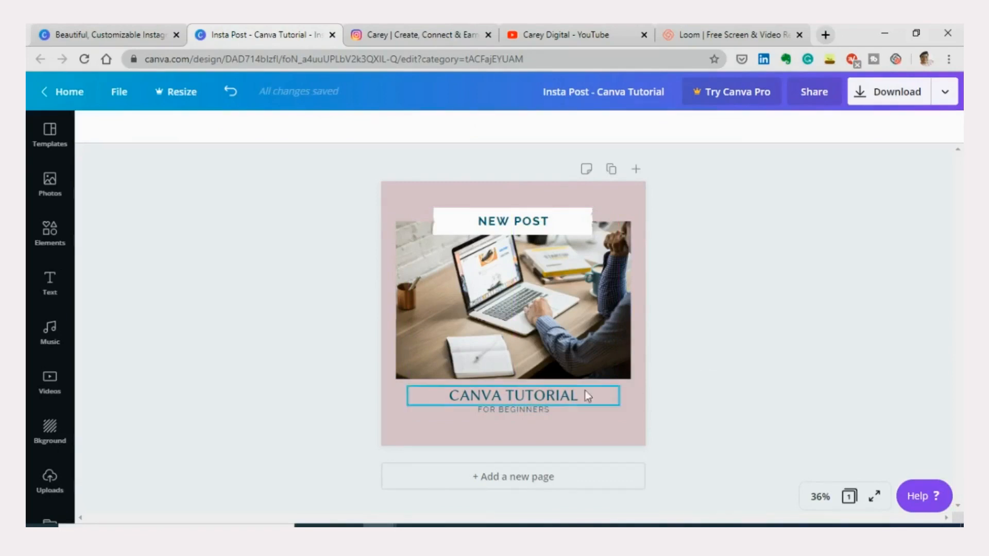
# Place a duplicate of the "For Beginners" subtitle centred near the post's lower edge and change its text to "WATCH NEW VIDEO ON YOUTUBE".
pyautogui.click(522, 410)
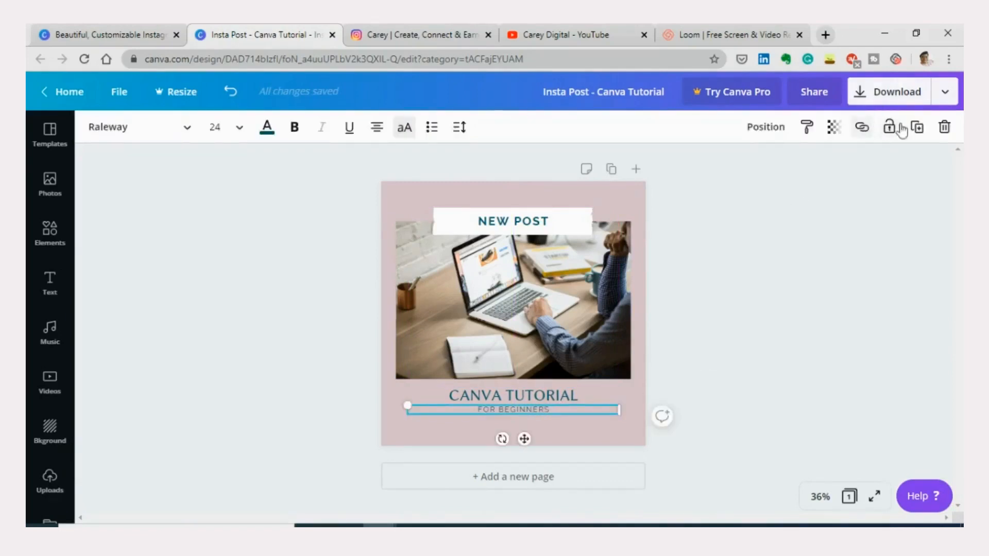
pyautogui.click(917, 129)
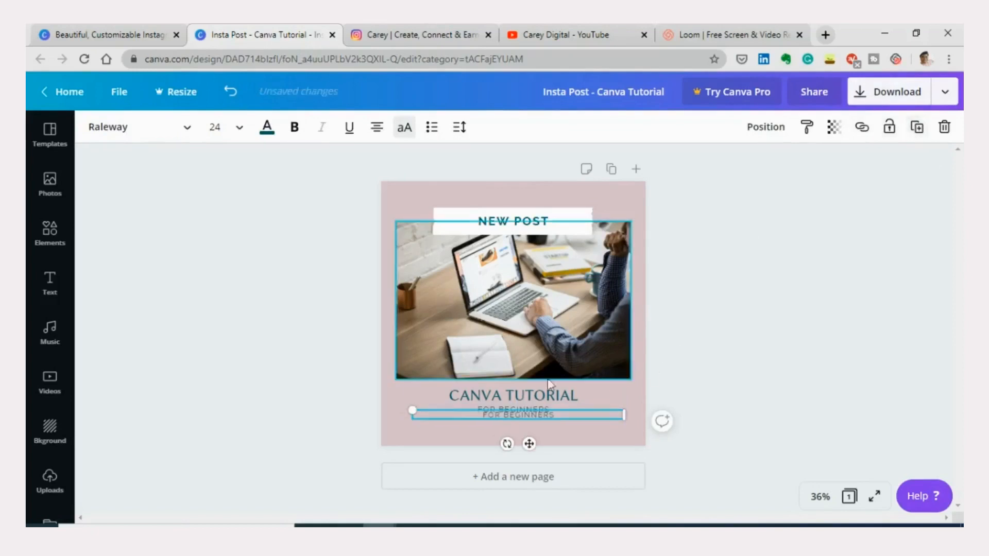
pyautogui.moveTo(535, 416); pyautogui.dragTo(531, 431)
pyautogui.doubleClick(531, 431)
pyautogui.hotkey('ctrl', 'a')
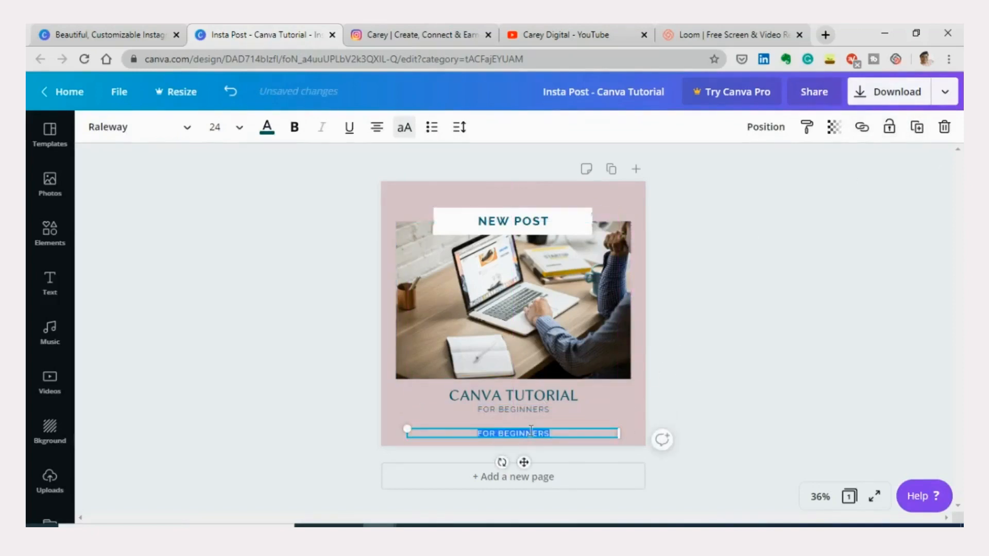
pyautogui.write('WAY')
pyautogui.write('CH')
pyautogui.write(' NEW VIDEO')
pyautogui.write(' ON YOUTUBE')
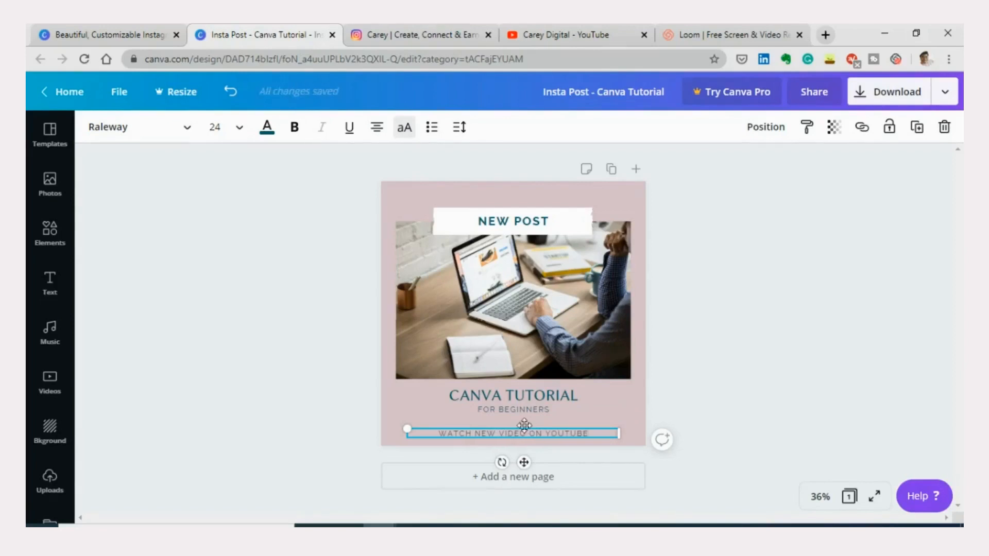
# Make the "WATCH NEW VIDEO ON YOUTUBE" line bold and enlarge it to a font size of about 26.6.
pyautogui.hotkey('ctrl', 'a')
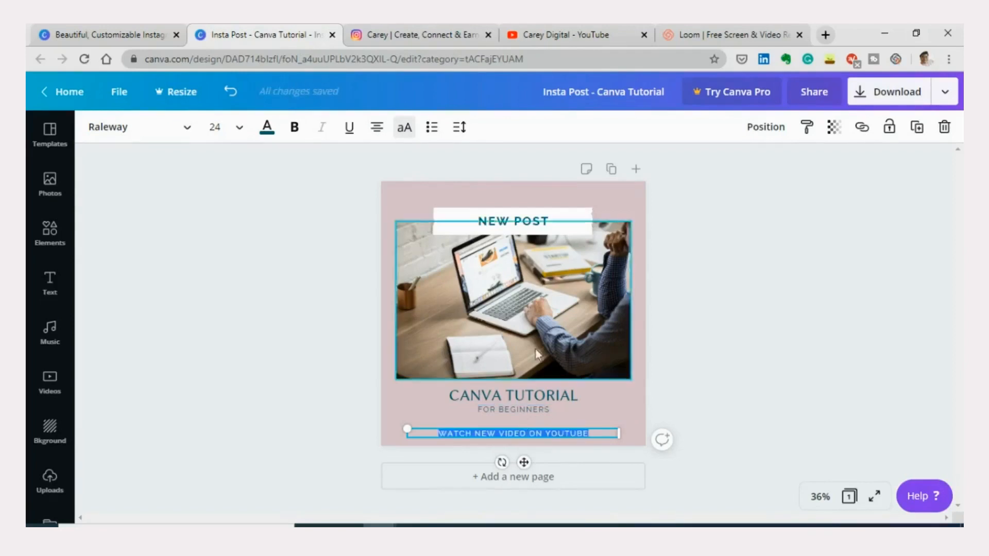
pyautogui.click(294, 127)
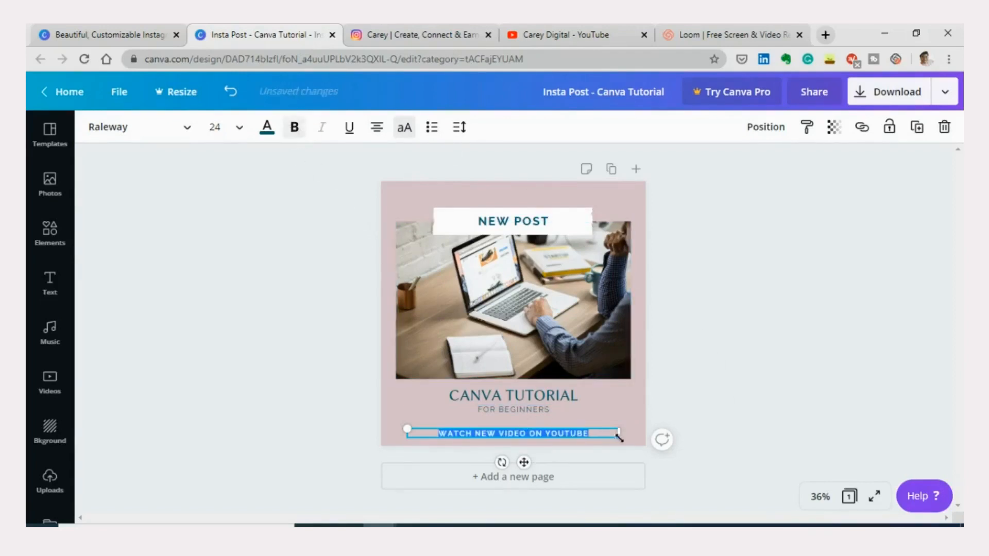
pyautogui.moveTo(622, 428); pyautogui.dragTo(631, 421)
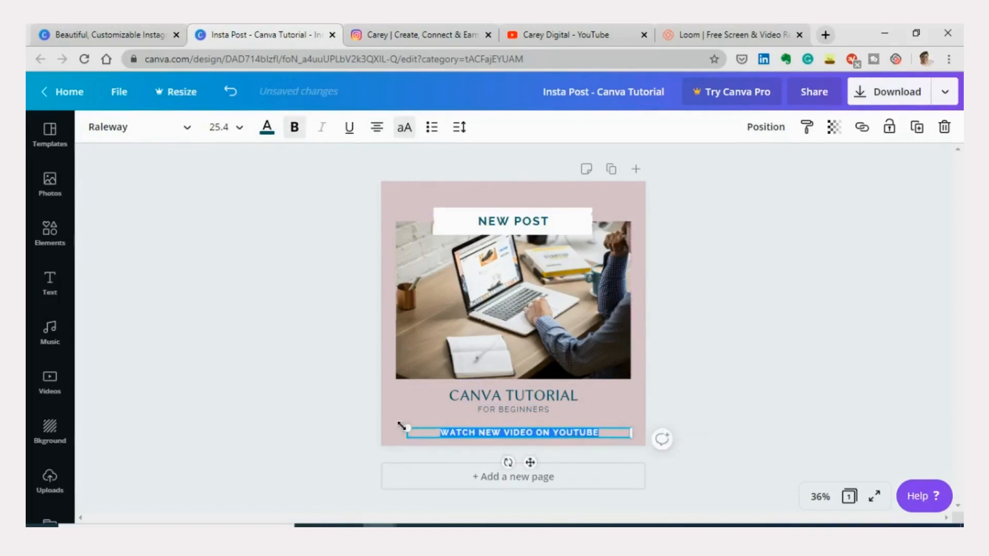
pyautogui.moveTo(401, 424); pyautogui.dragTo(394, 415)
pyautogui.click(805, 311)
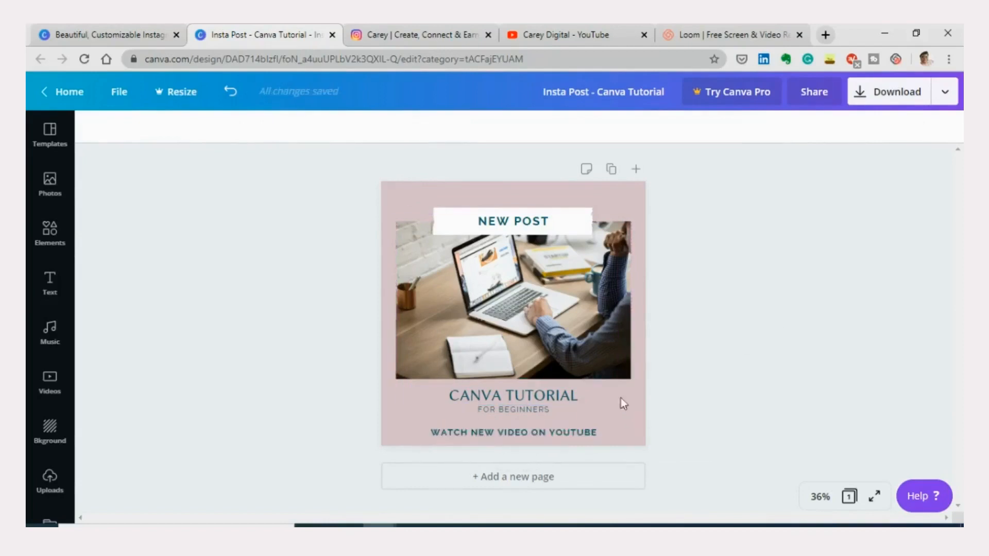
# Move the "WATCH NEW VIDEO ON YOUTUBE" line slightly up and set it in Linux Biolinum without bold.
pyautogui.moveTo(582, 439); pyautogui.dragTo(579, 431)
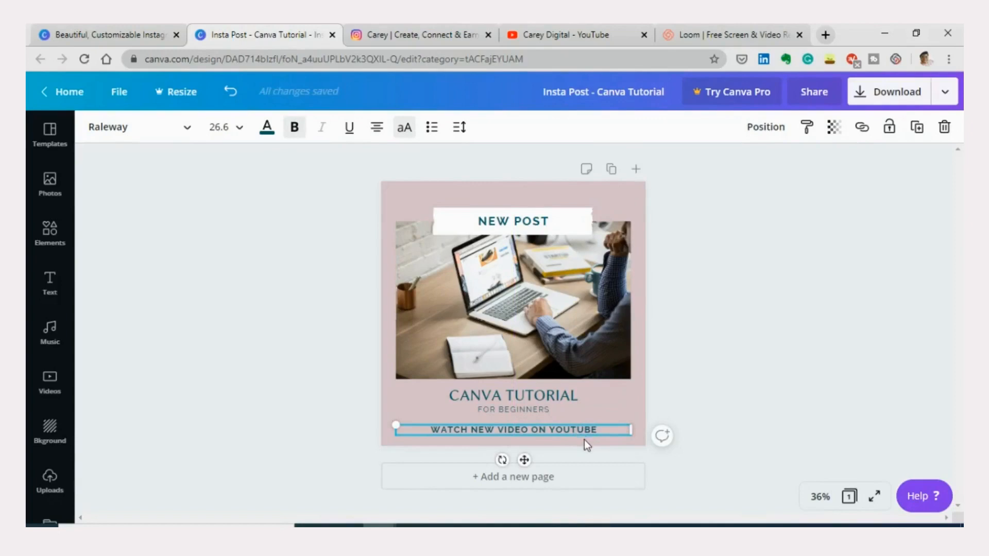
pyautogui.click(709, 390)
pyautogui.click(557, 434)
pyautogui.click(165, 126)
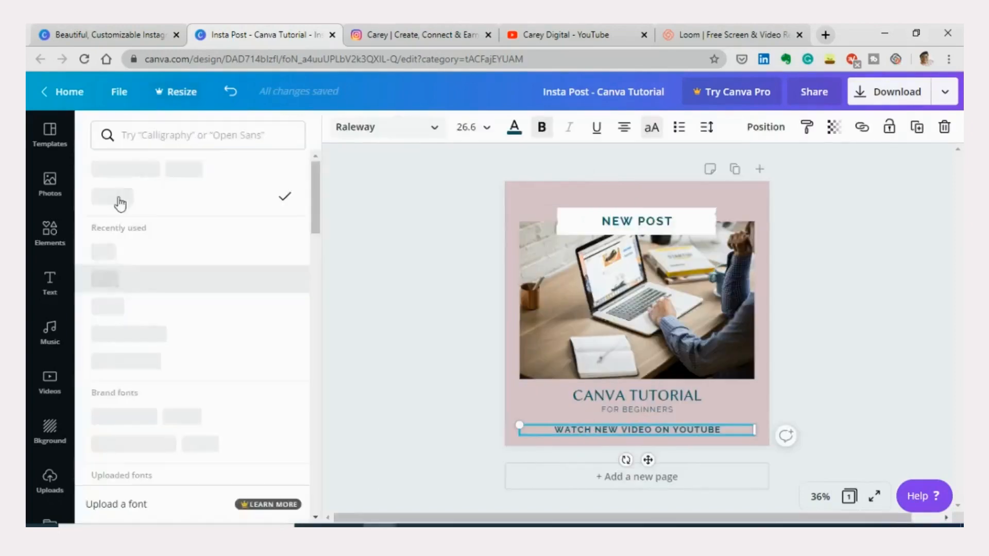
pyautogui.click(177, 168)
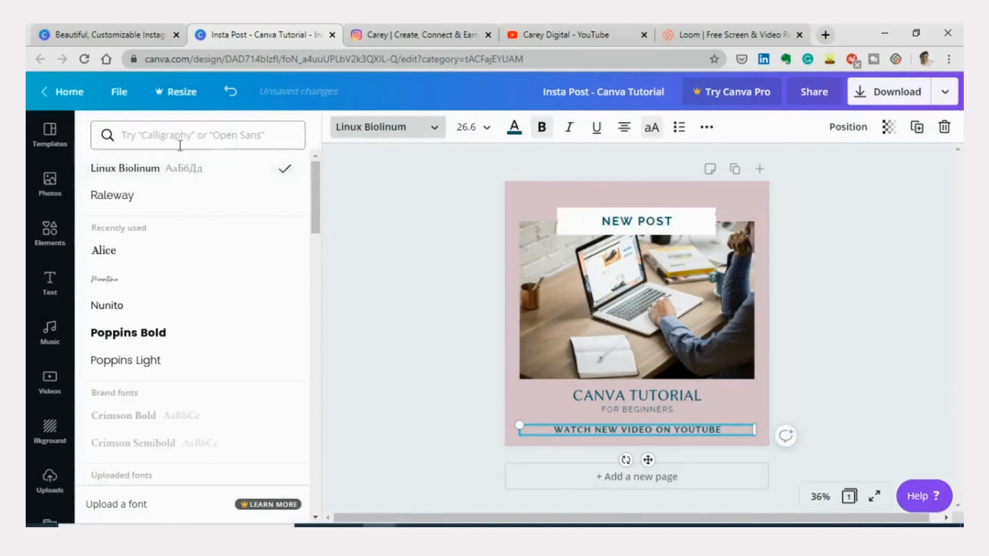
pyautogui.click(542, 129)
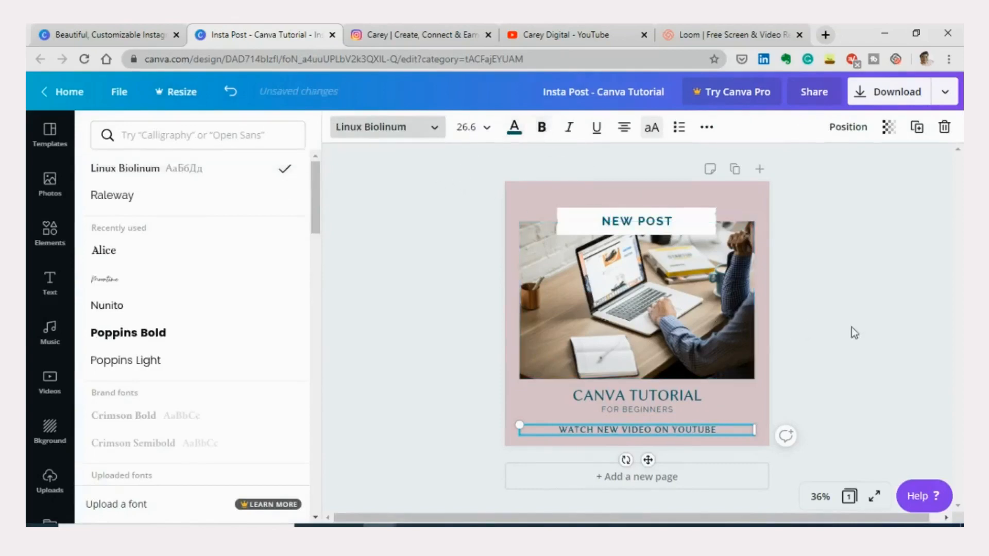
pyautogui.click(872, 331)
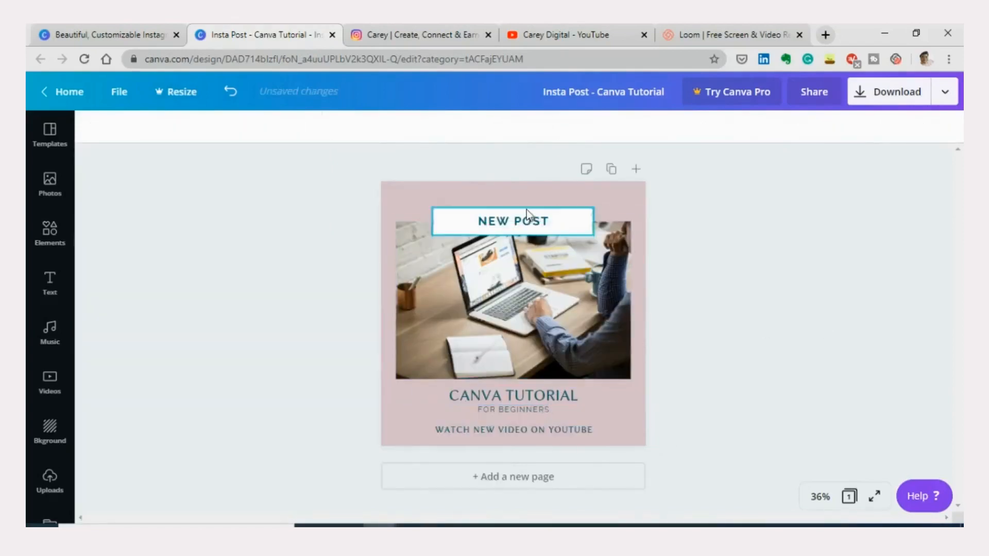
# Set the font size of the "NEW POST" banner text to 32.
pyautogui.click(542, 226)
pyautogui.click(241, 132)
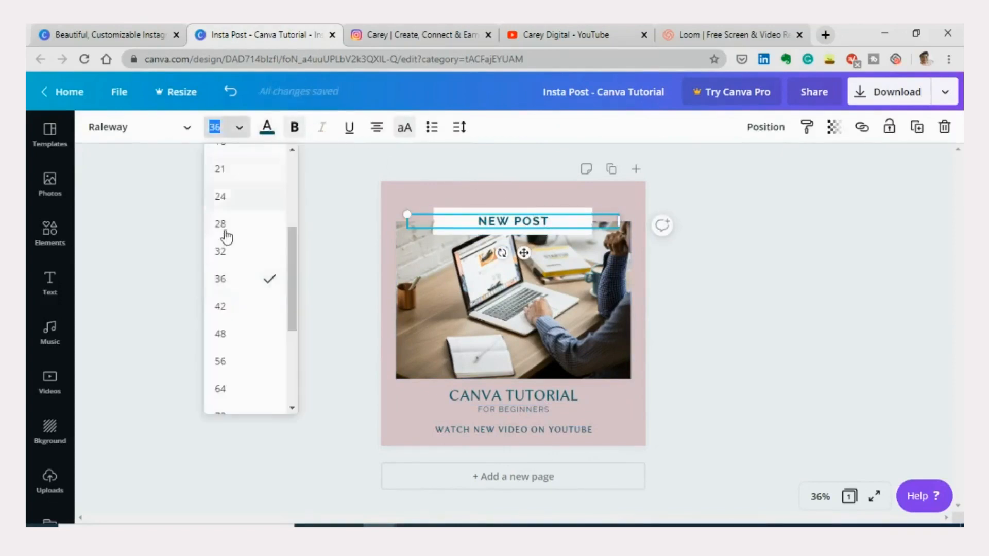
pyautogui.click(222, 251)
pyautogui.click(738, 250)
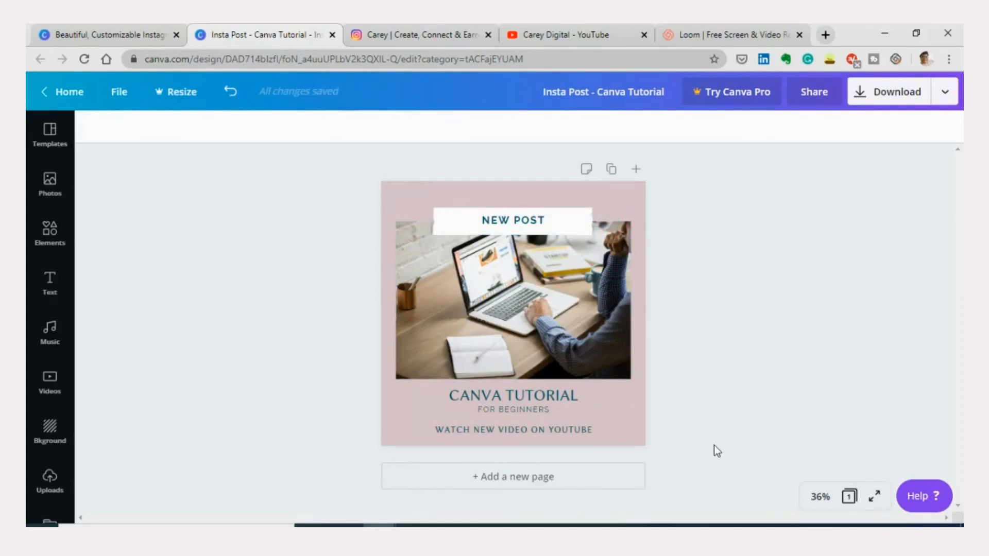
# Move the banner, photo and all text lines together slightly up on the post, keeping them horizontally centred.
pyautogui.moveTo(713, 445); pyautogui.dragTo(463, 215)
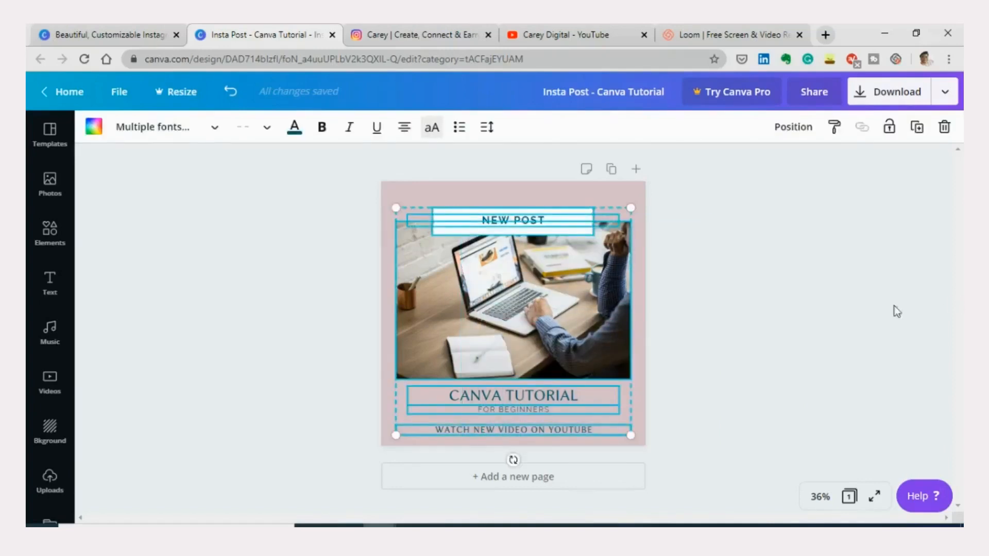
pyautogui.moveTo(515, 338); pyautogui.dragTo(538, 324)
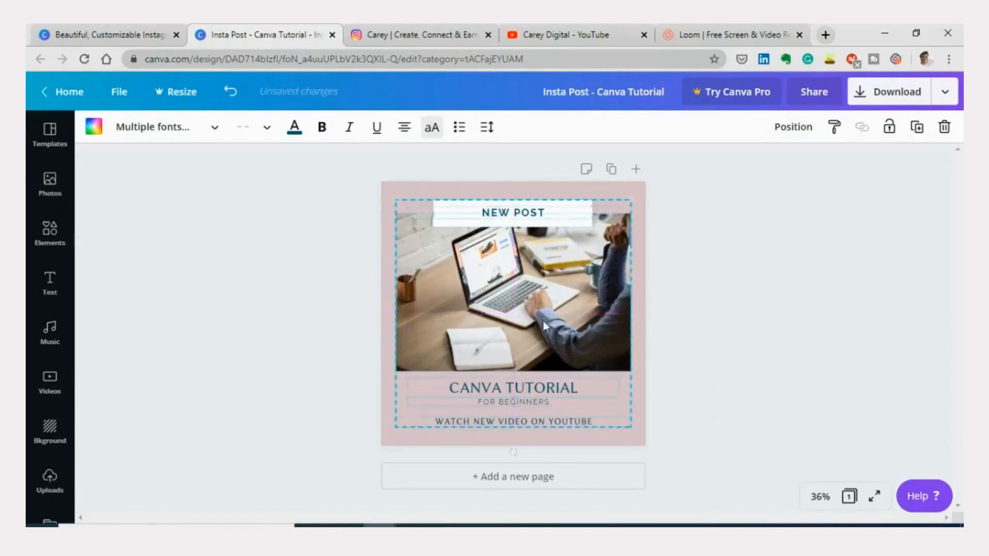
pyautogui.click(679, 319)
# Enlarge the "CANVA TUTORIAL" heading to font size 67 and centre it between the photo and the "FOR BEGINNERS" subtitle.
pyautogui.click(543, 386)
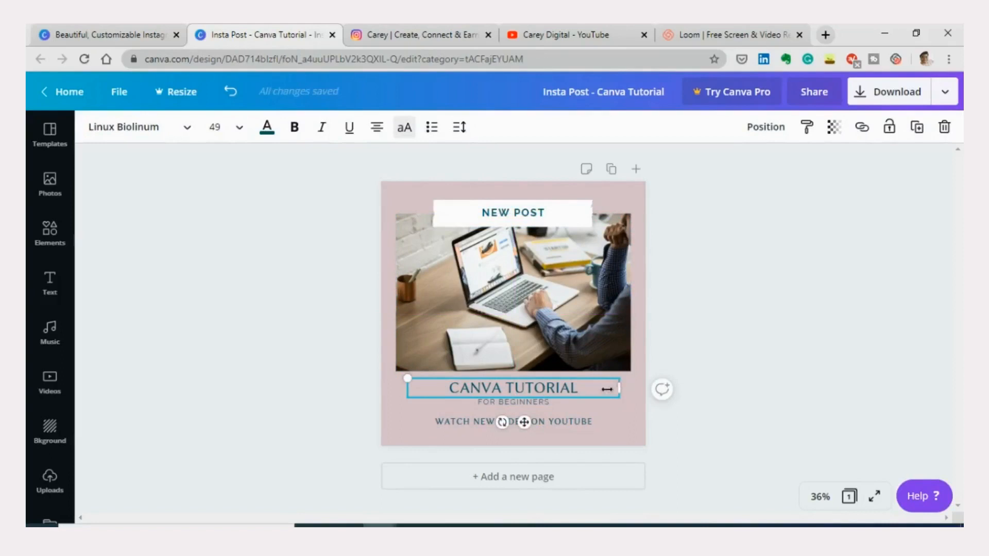
pyautogui.moveTo(619, 388); pyautogui.dragTo(586, 384)
pyautogui.click(734, 363)
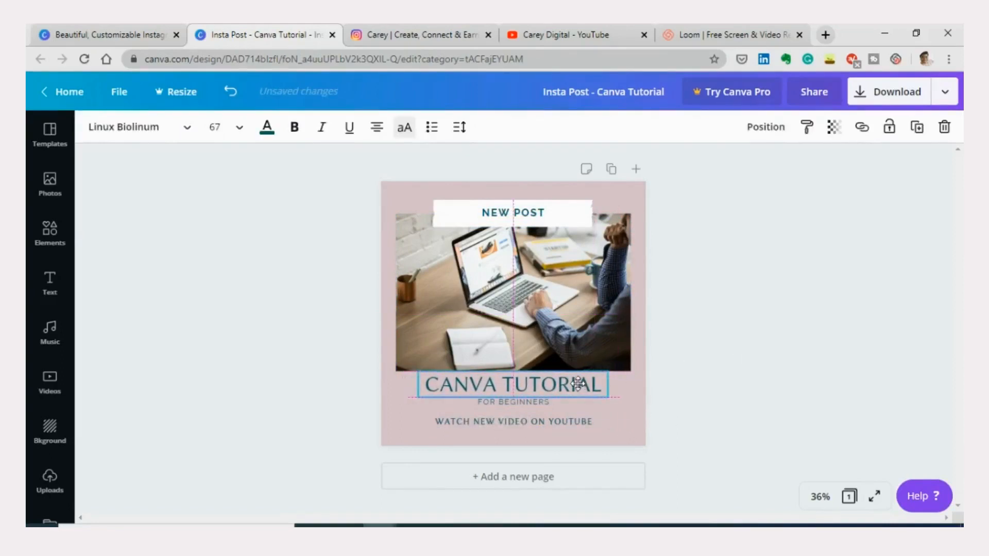
pyautogui.click(746, 371)
pyautogui.click(506, 403)
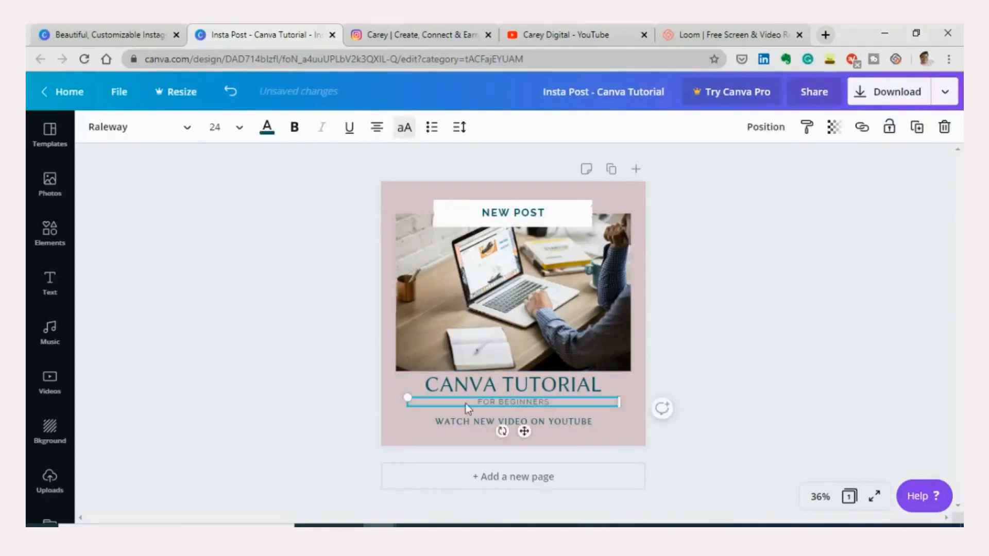
pyautogui.click(539, 423)
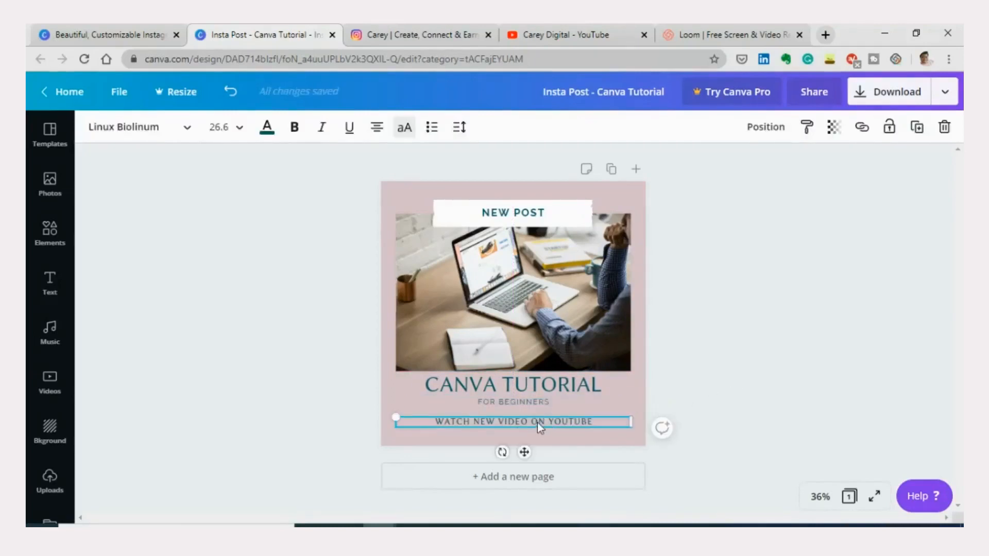
pyautogui.click(744, 347)
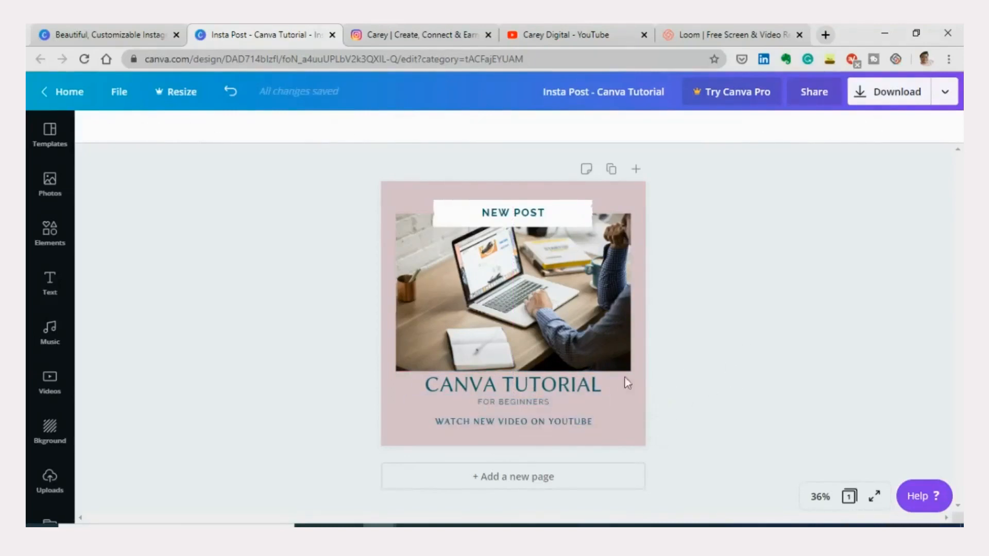
pyautogui.click(551, 422)
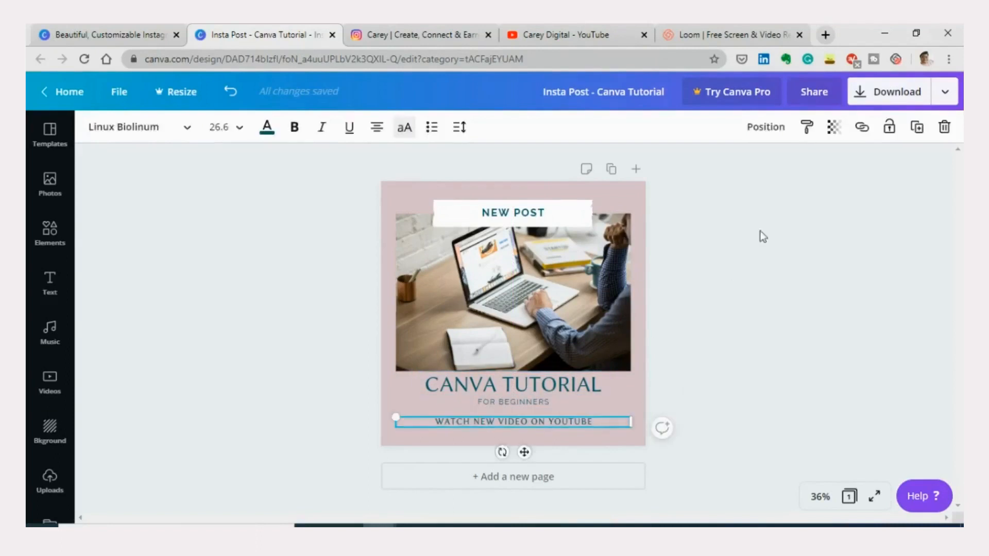
pyautogui.click(917, 127)
pyautogui.moveTo(570, 425); pyautogui.dragTo(566, 429)
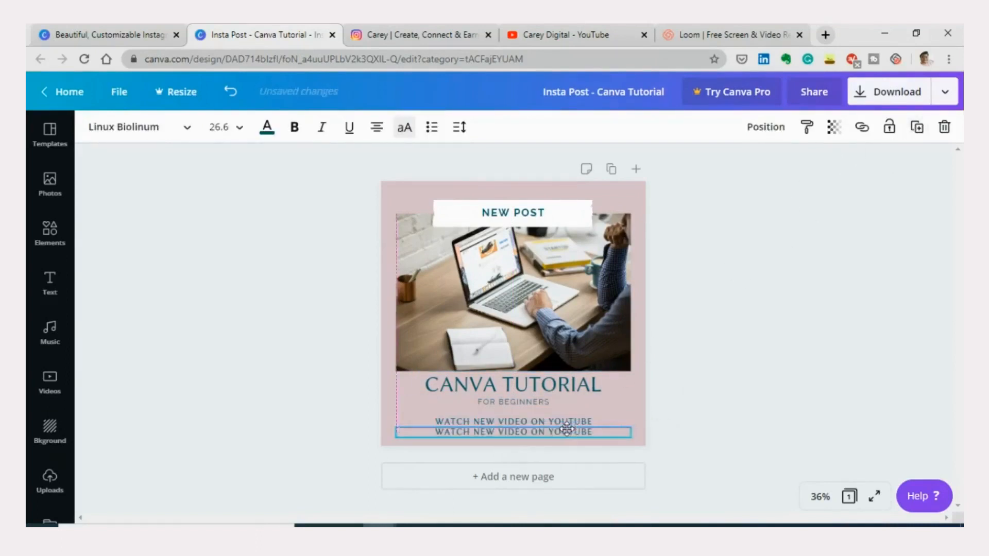
pyautogui.doubleClick(567, 430)
pyautogui.hotkey('ctrl', 'a')
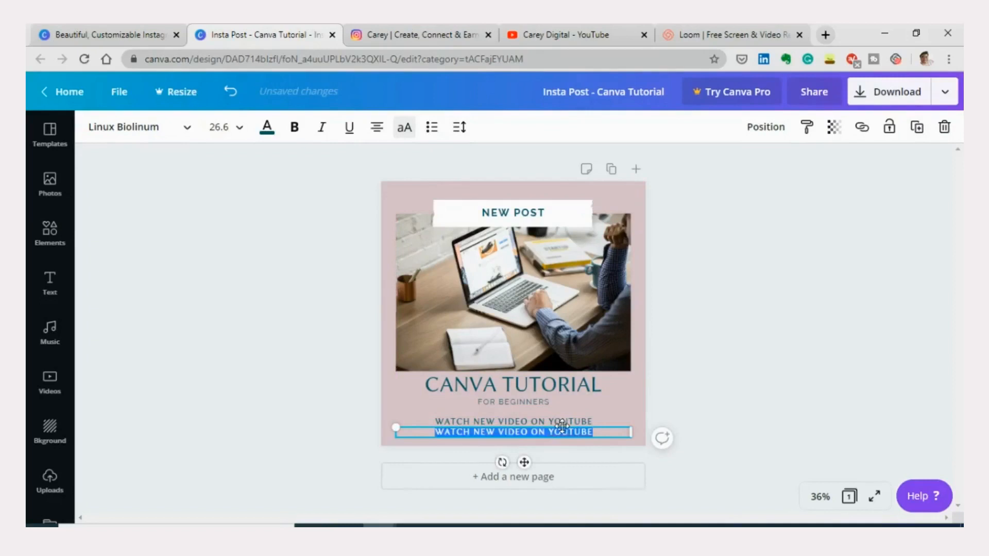
pyautogui.write('@')
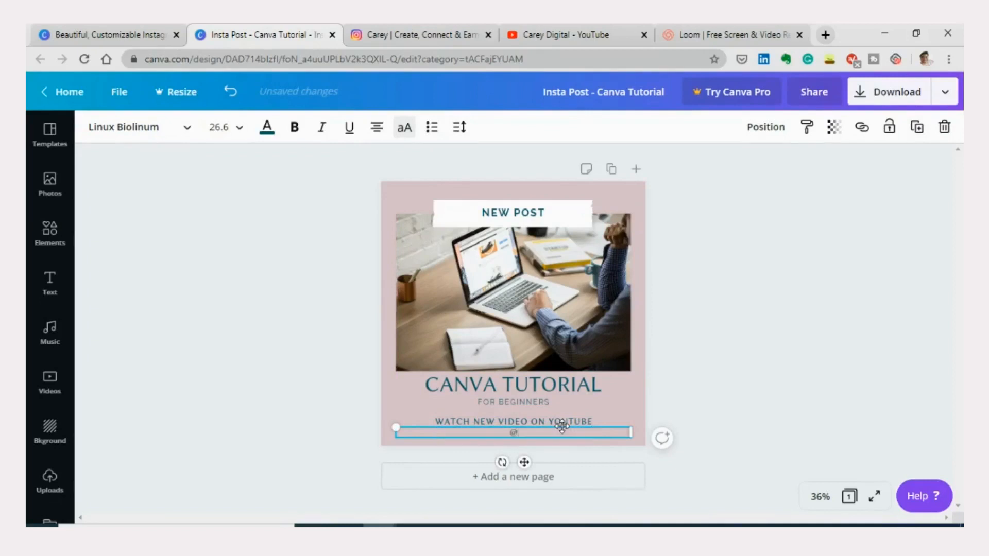
pyautogui.write('carey.digital')
pyautogui.click(855, 375)
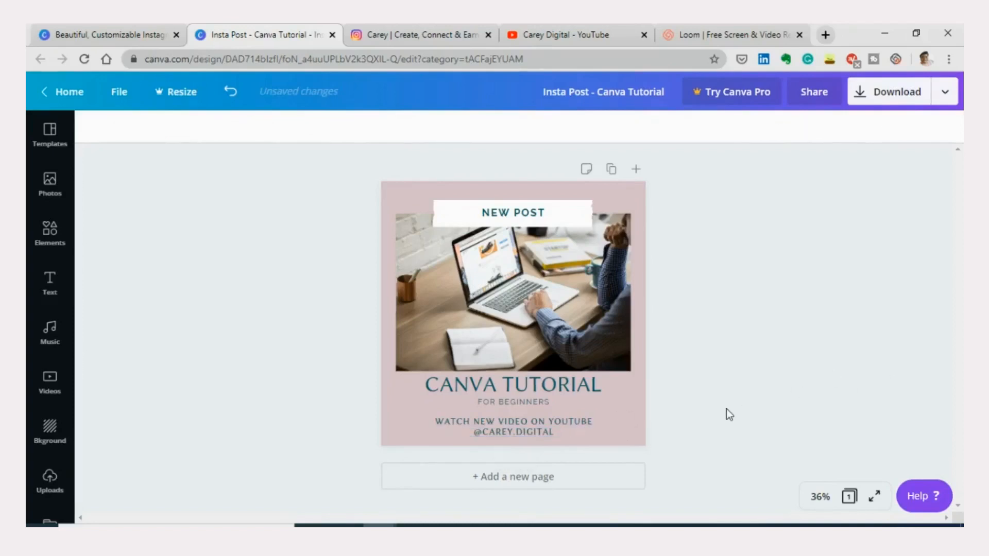
pyautogui.click(552, 421)
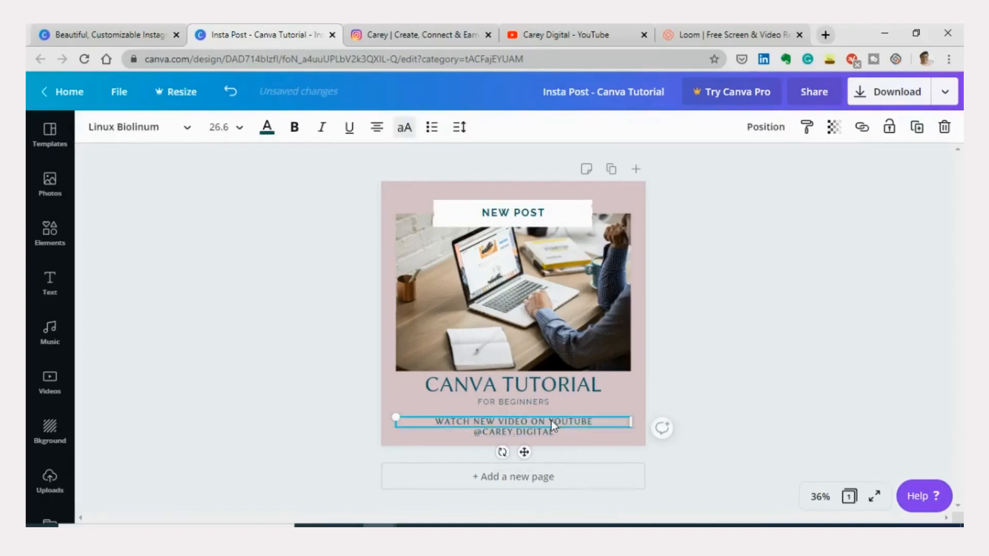
pyautogui.click(553, 430)
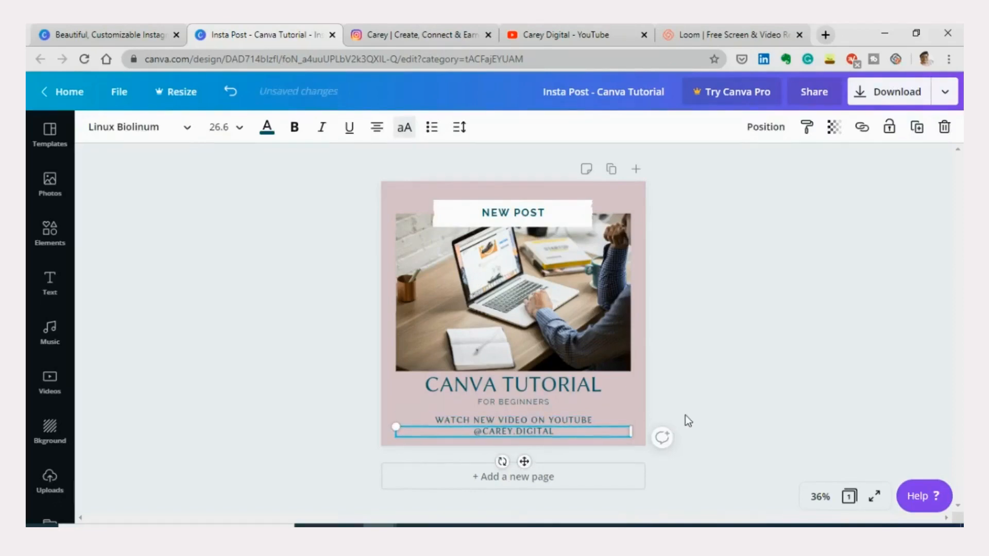
pyautogui.click(747, 414)
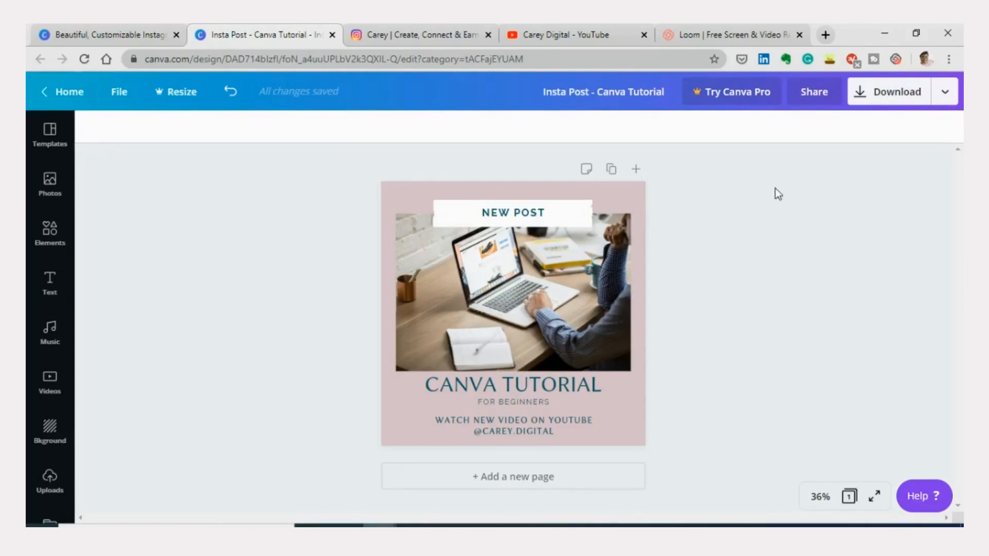
# Start downloading the design as a PNG, then cancel the file save and dismiss the Canva Pro upgrade offer.
pyautogui.click(888, 100)
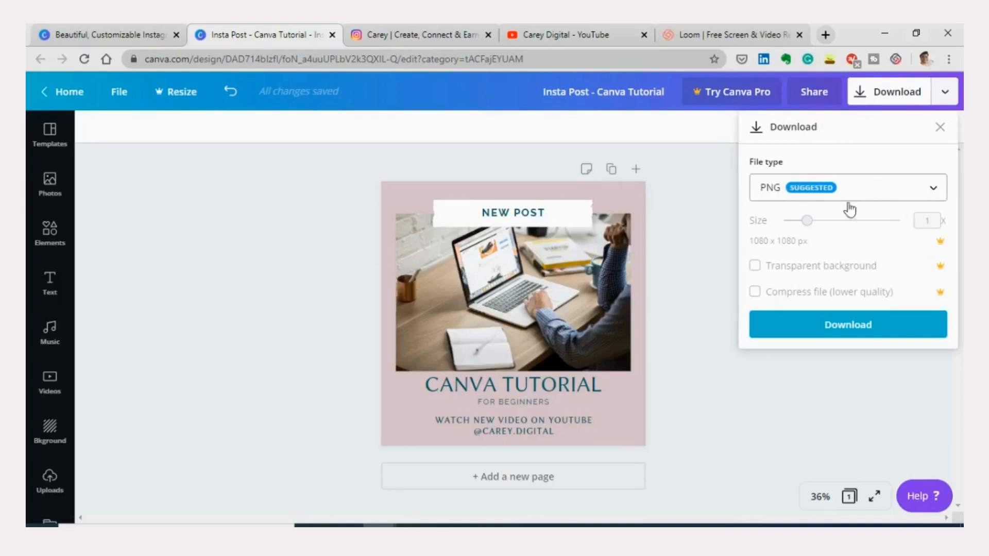
pyautogui.click(894, 321)
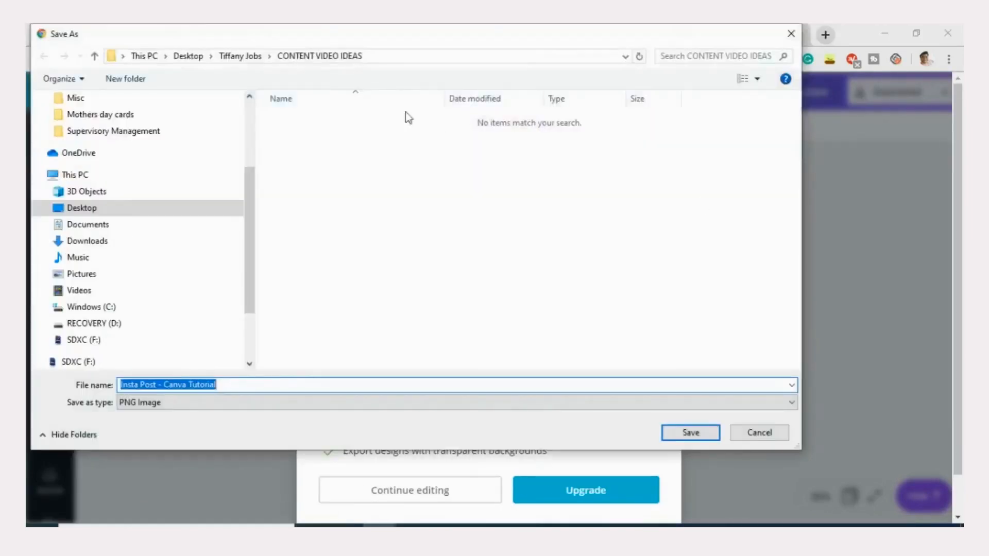
pyautogui.click(789, 32)
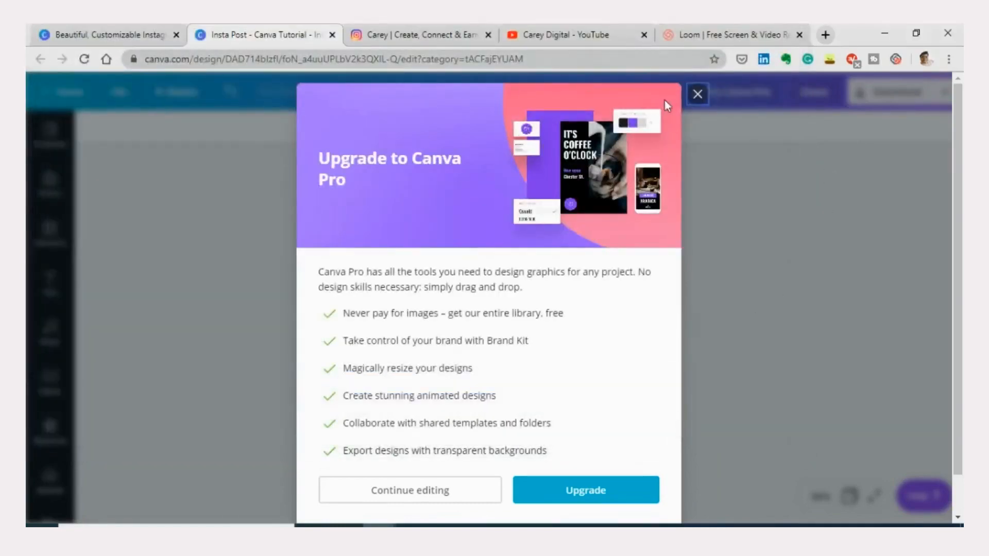
pyautogui.click(697, 94)
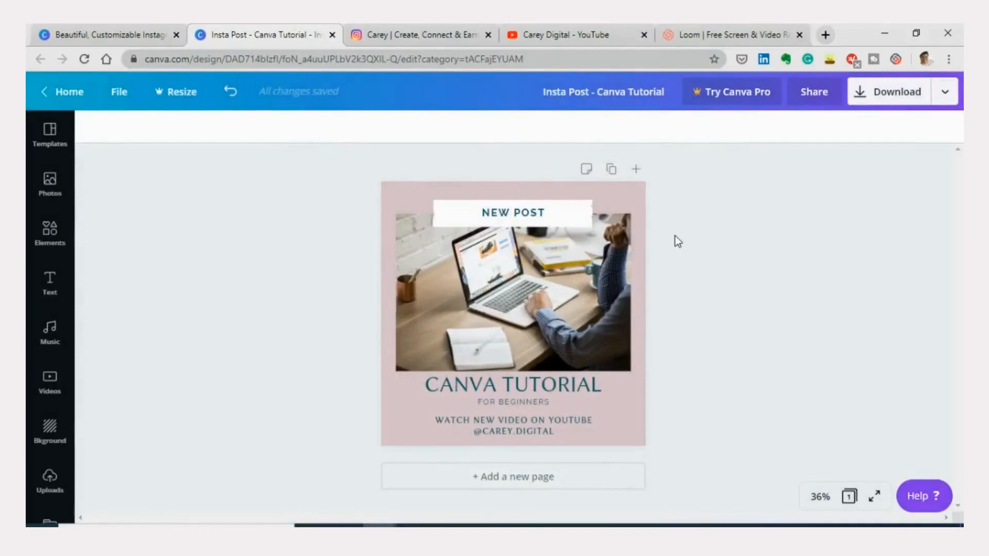